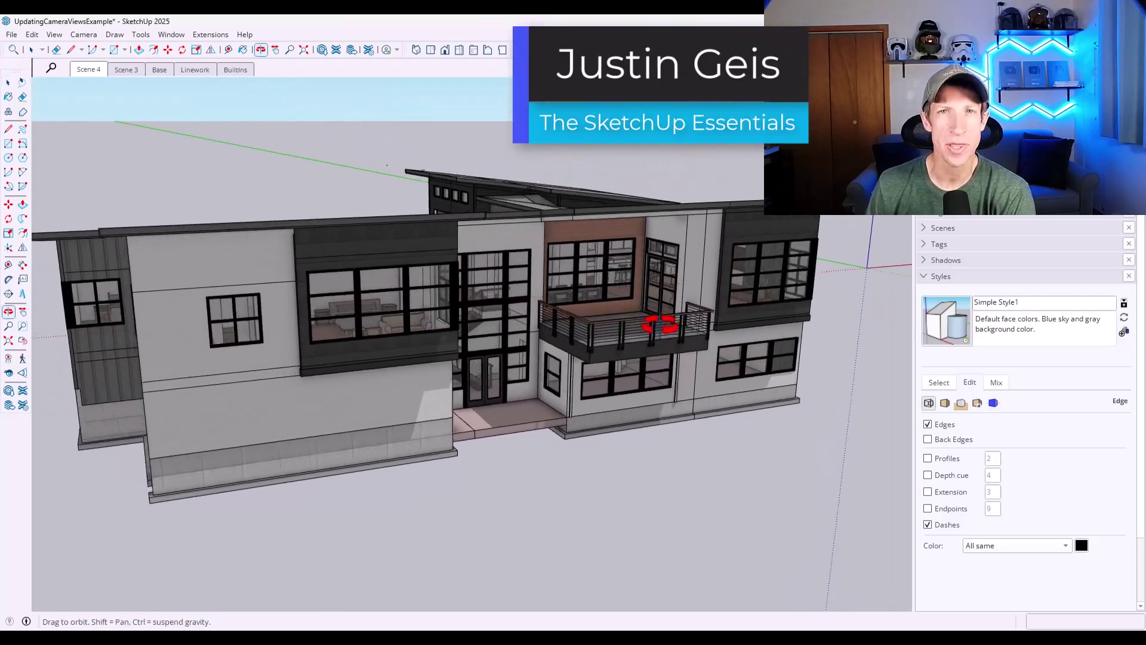
Preview the Scene 3 and Base views, then settle on the Linework hidden-line plan
click(126, 69)
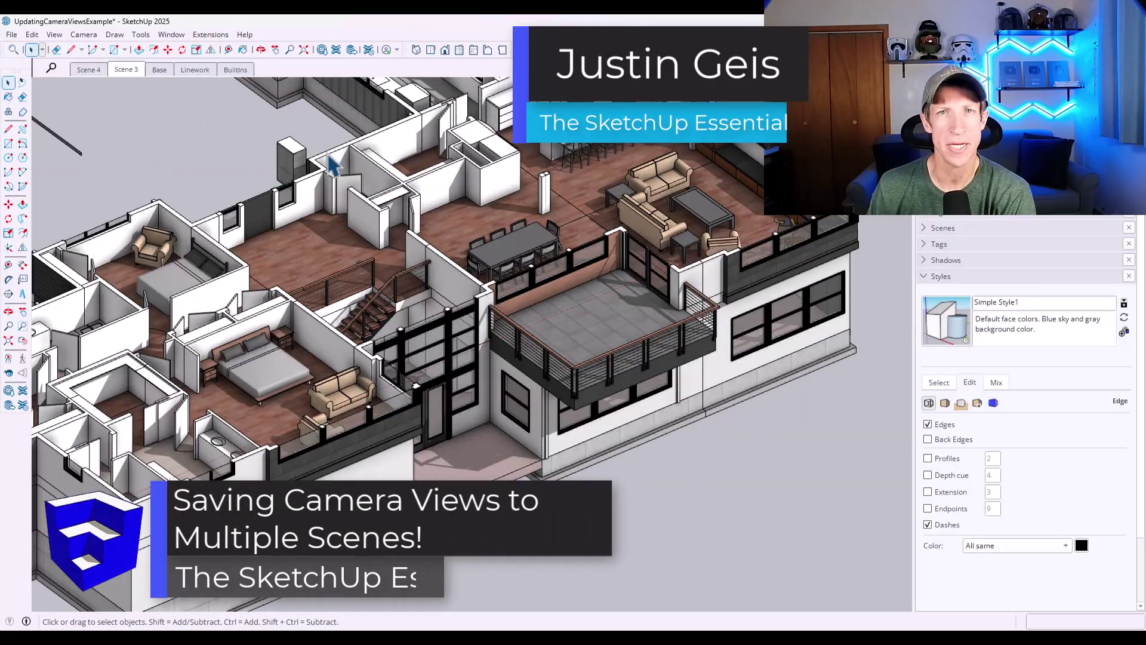
middle_drag(410, 248, 409, 358)
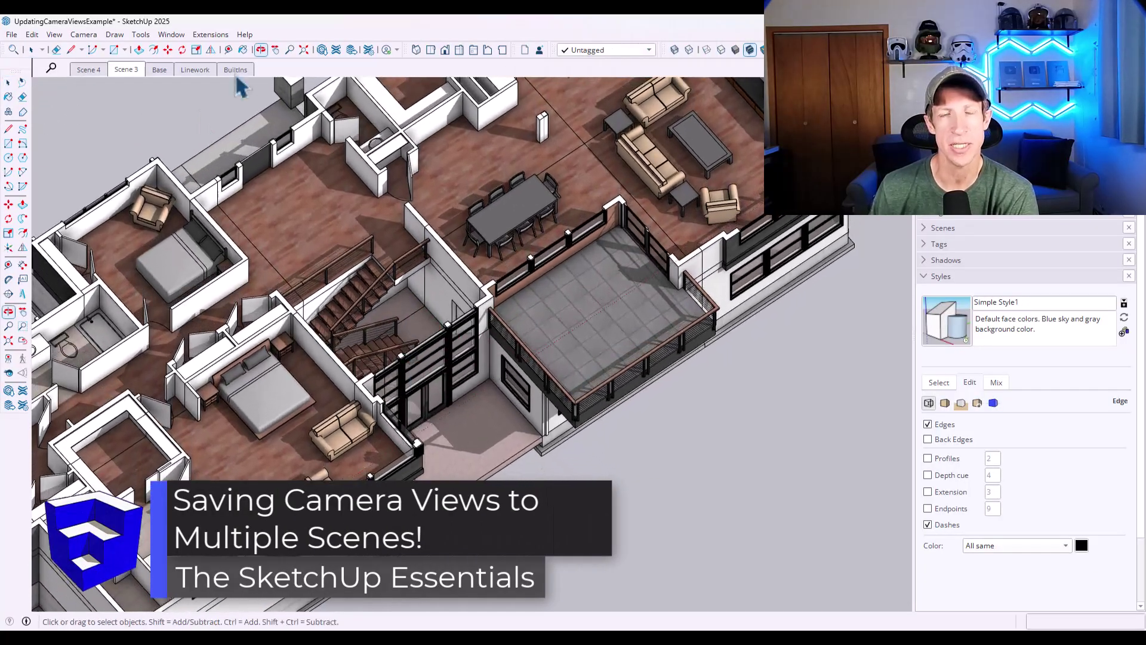
click(157, 69)
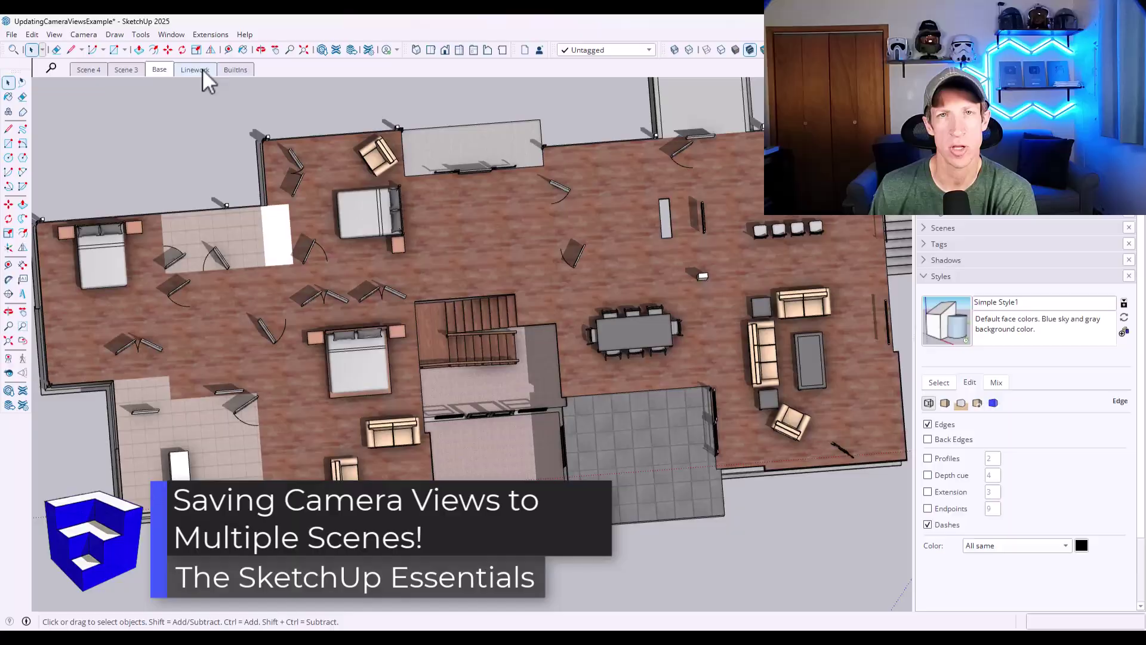
click(202, 69)
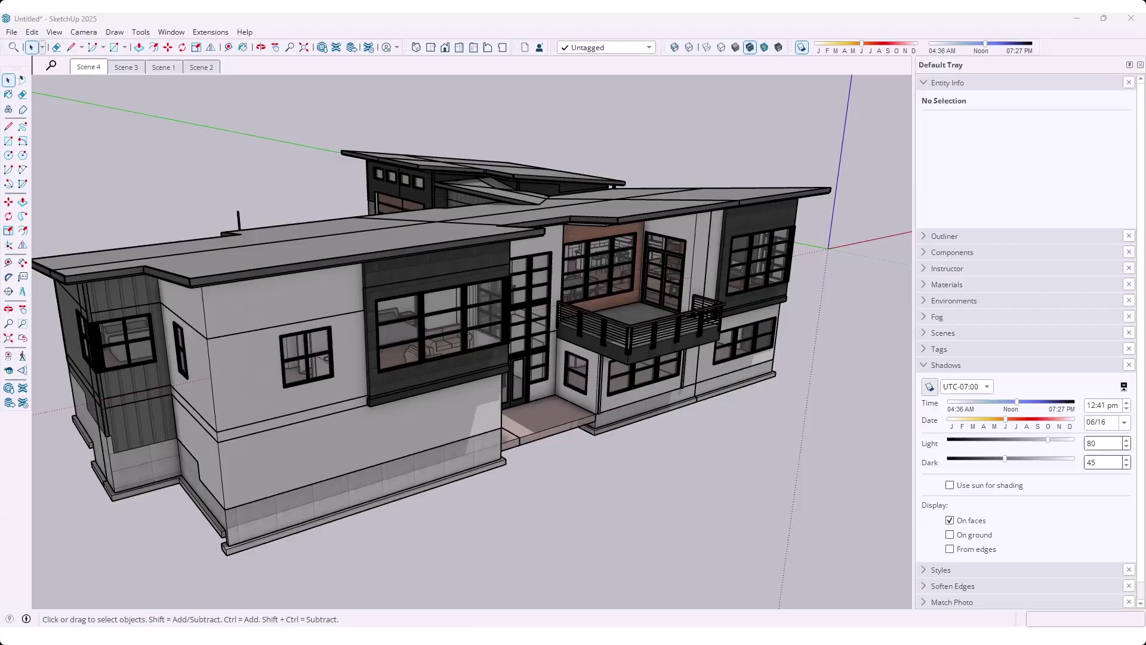
Orbit the house exterior, then switch to Scene 1's sectioned top-down floor plan
middle_drag(459, 382, 506, 358)
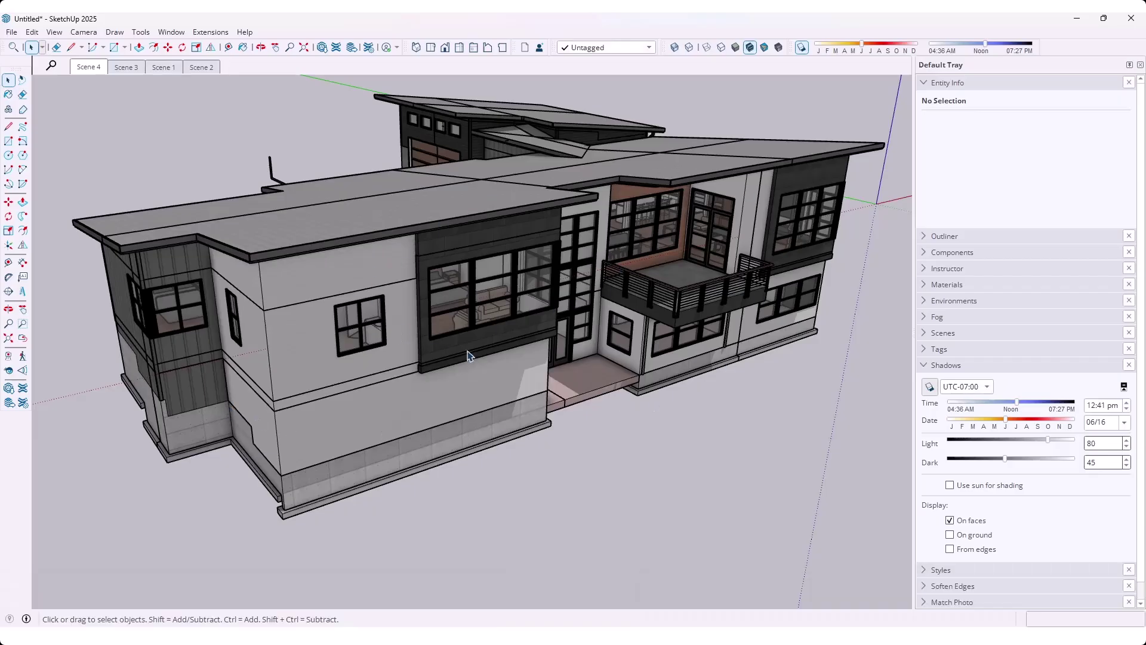
click(163, 68)
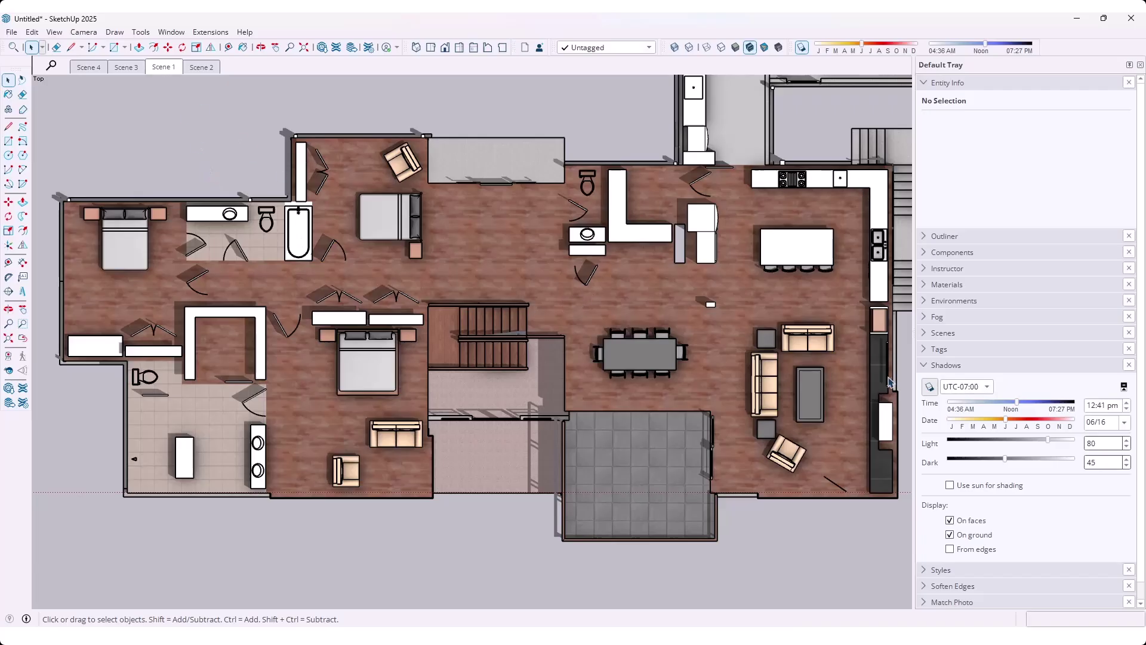
click(206, 68)
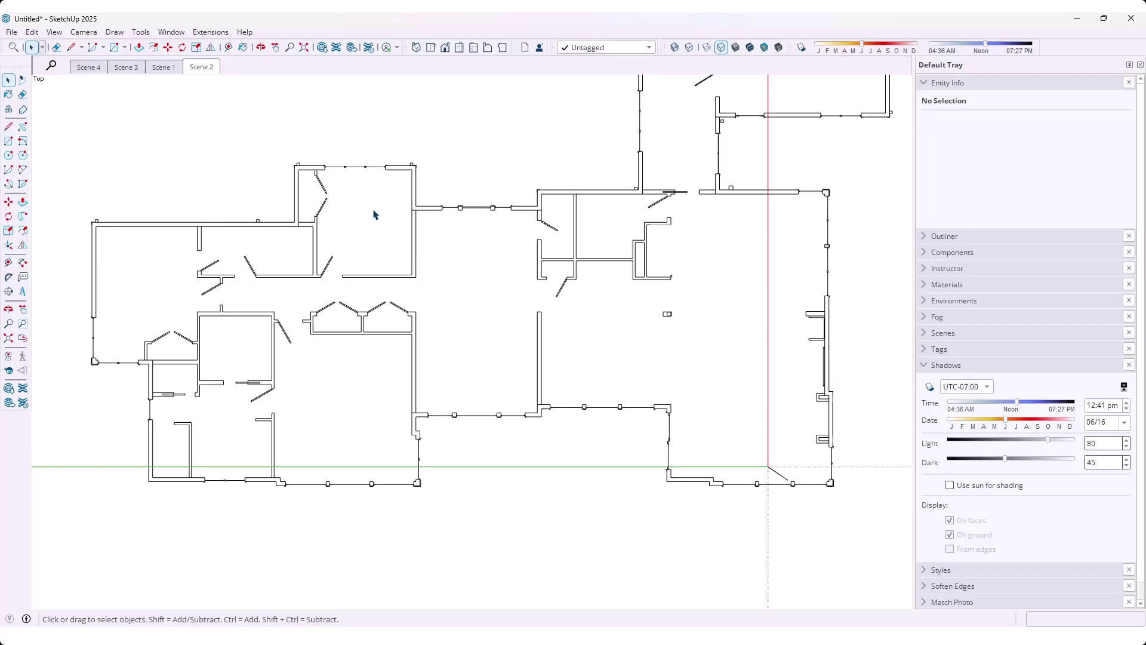
click(169, 69)
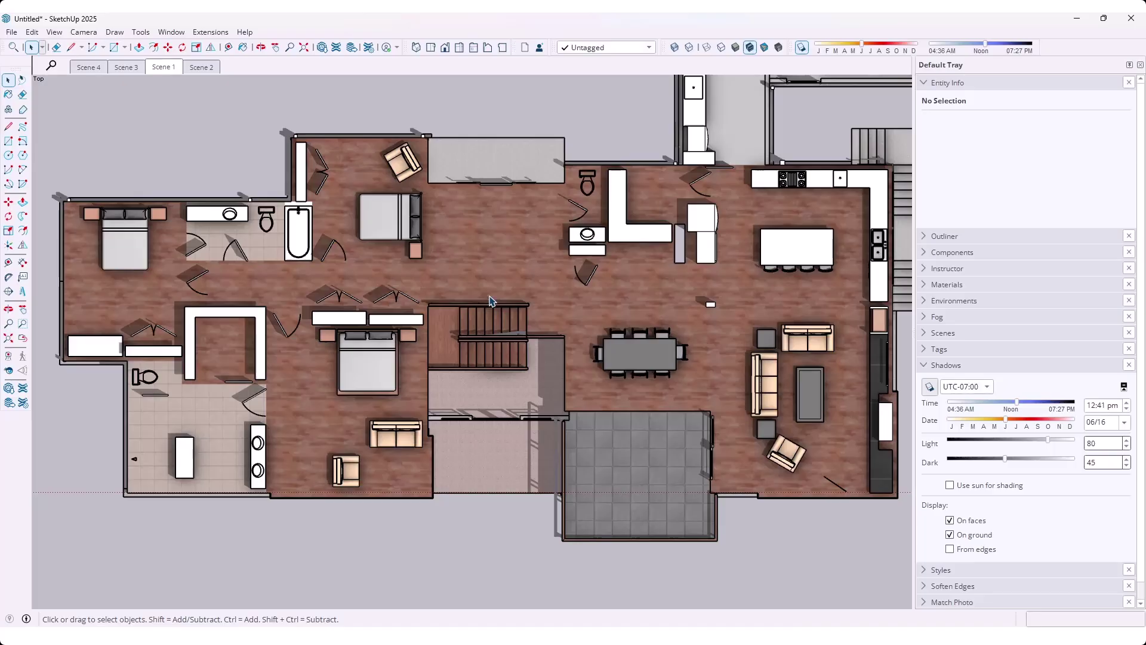
click(209, 68)
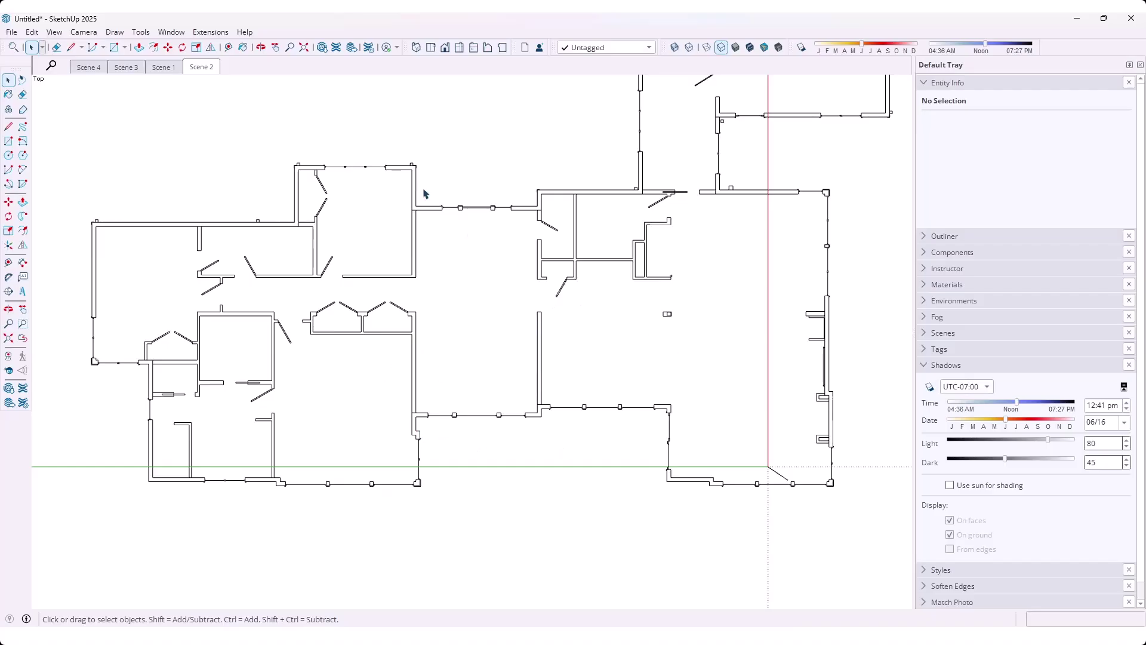
click(163, 67)
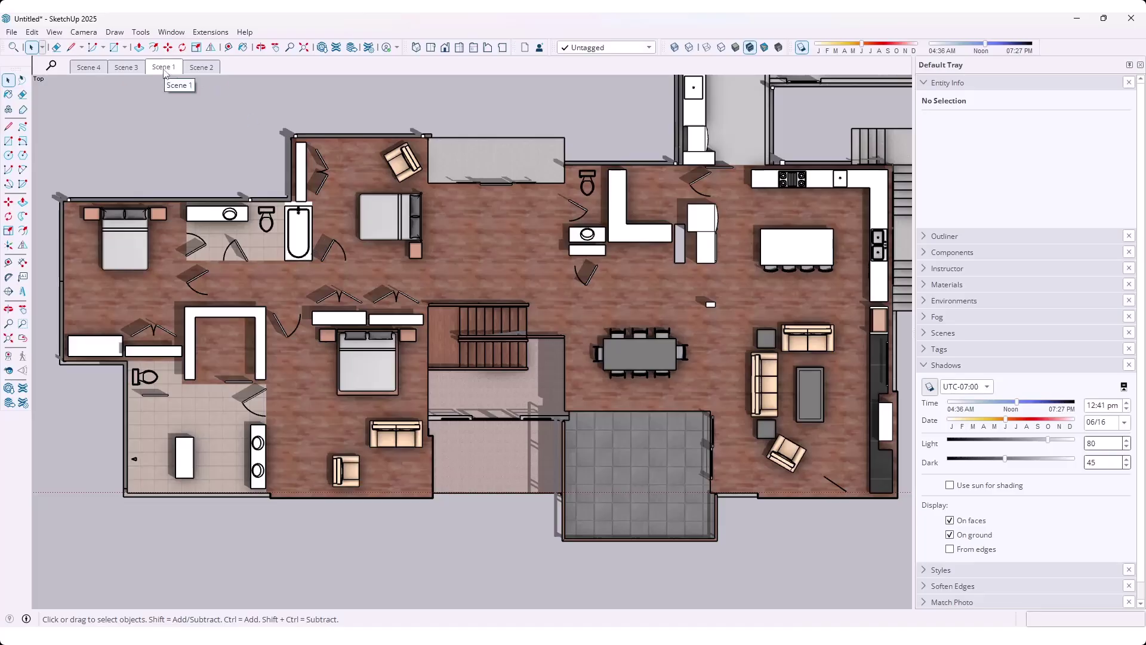
Apply Camera > Previous in Scene 2 to recover Scene 1's plan framing
click(200, 67)
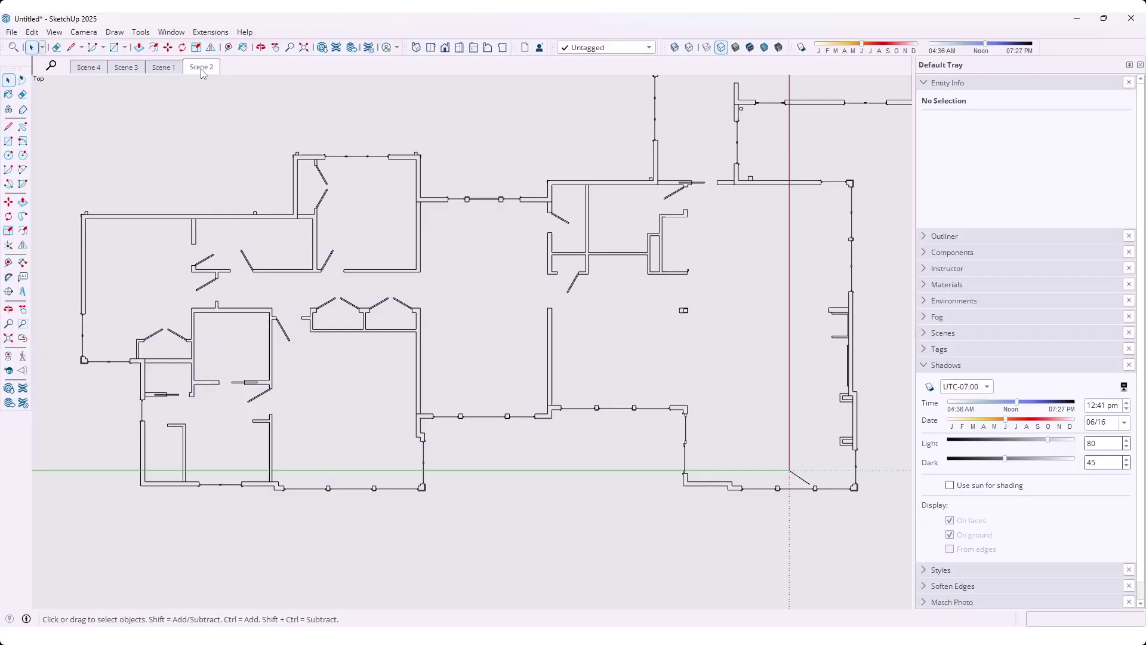
click(84, 33)
click(94, 48)
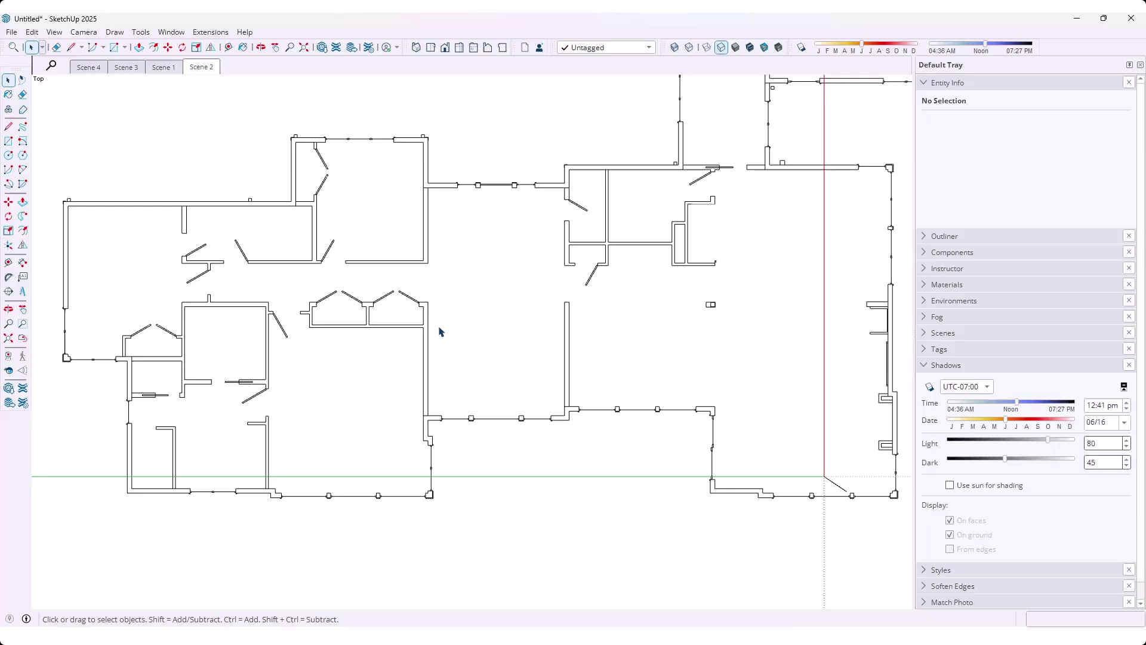
click(172, 69)
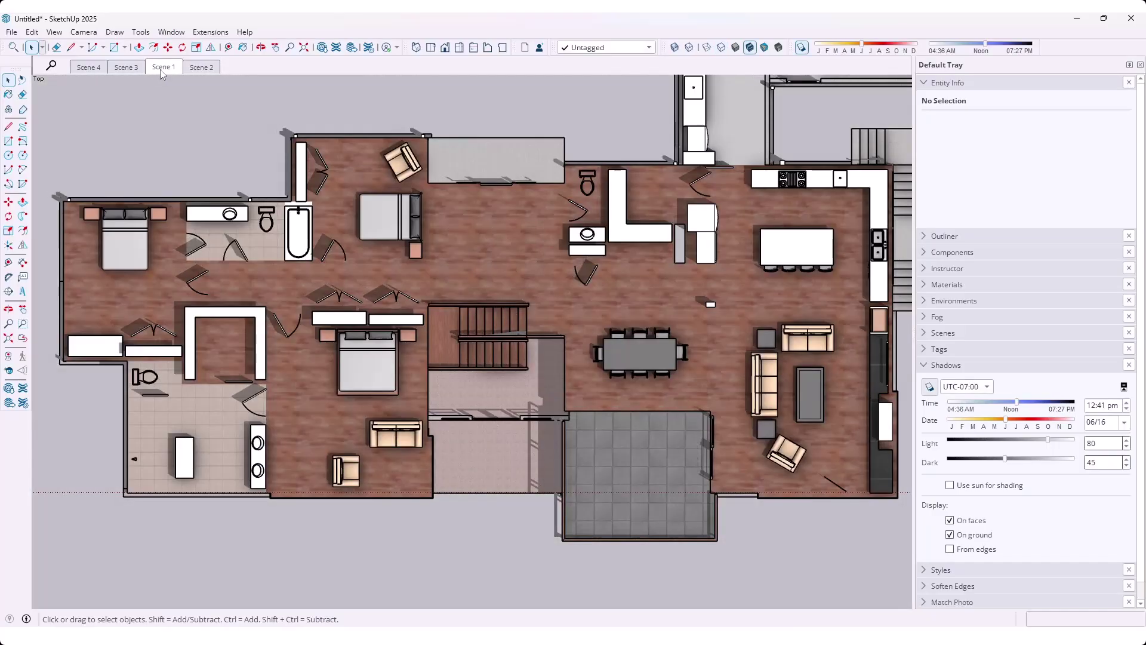
click(191, 69)
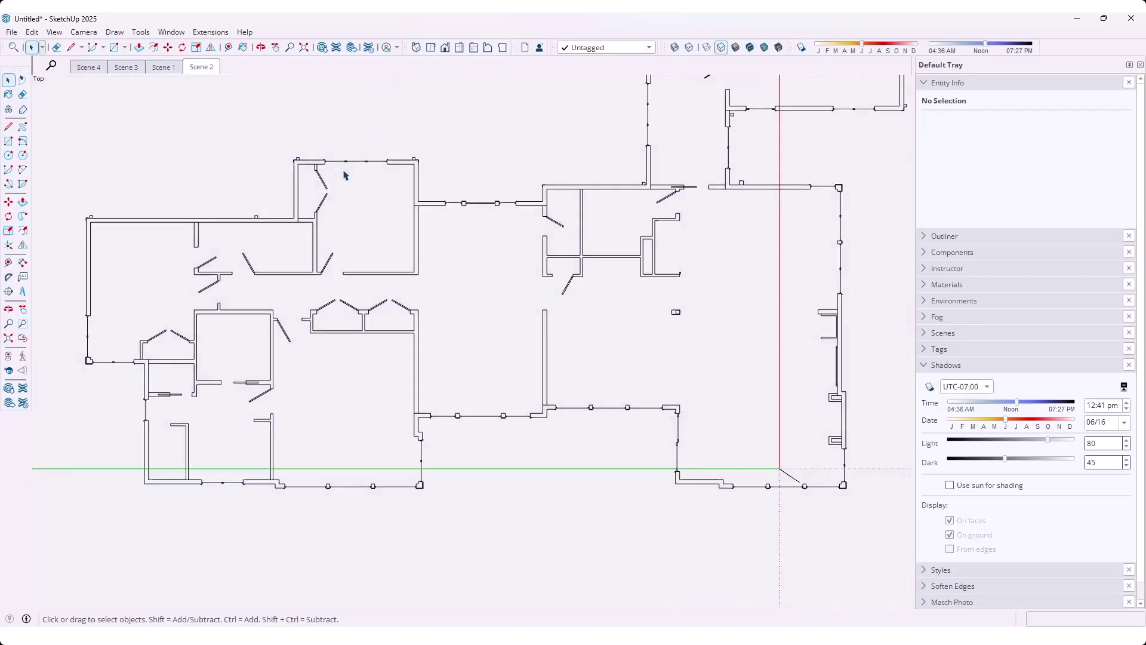
click(83, 33)
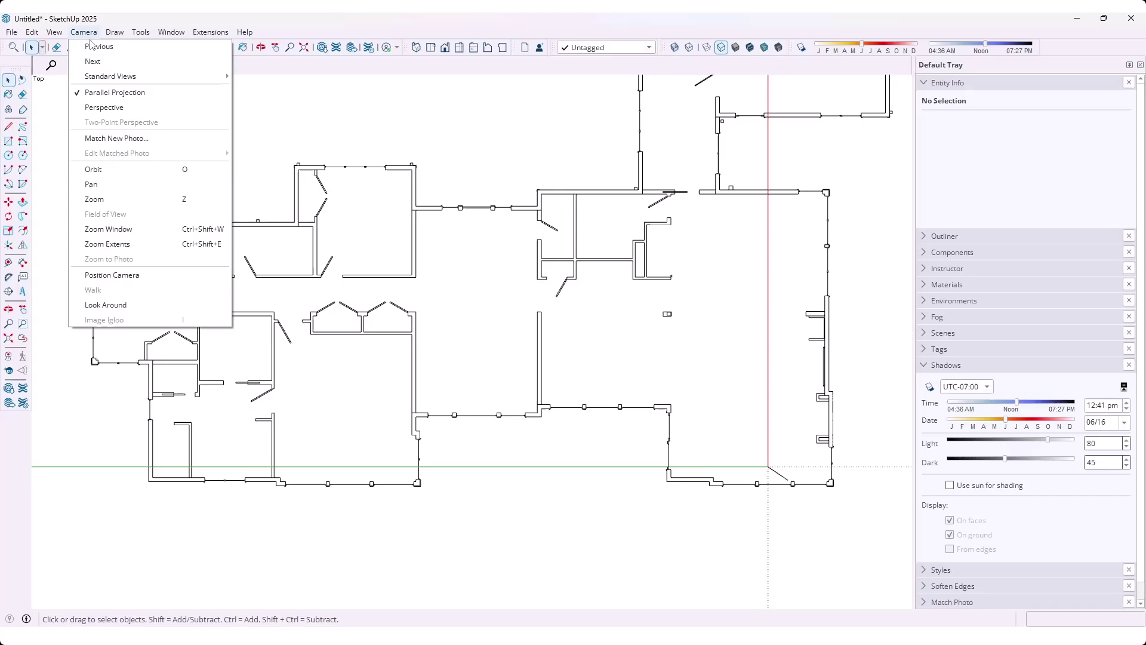
click(95, 46)
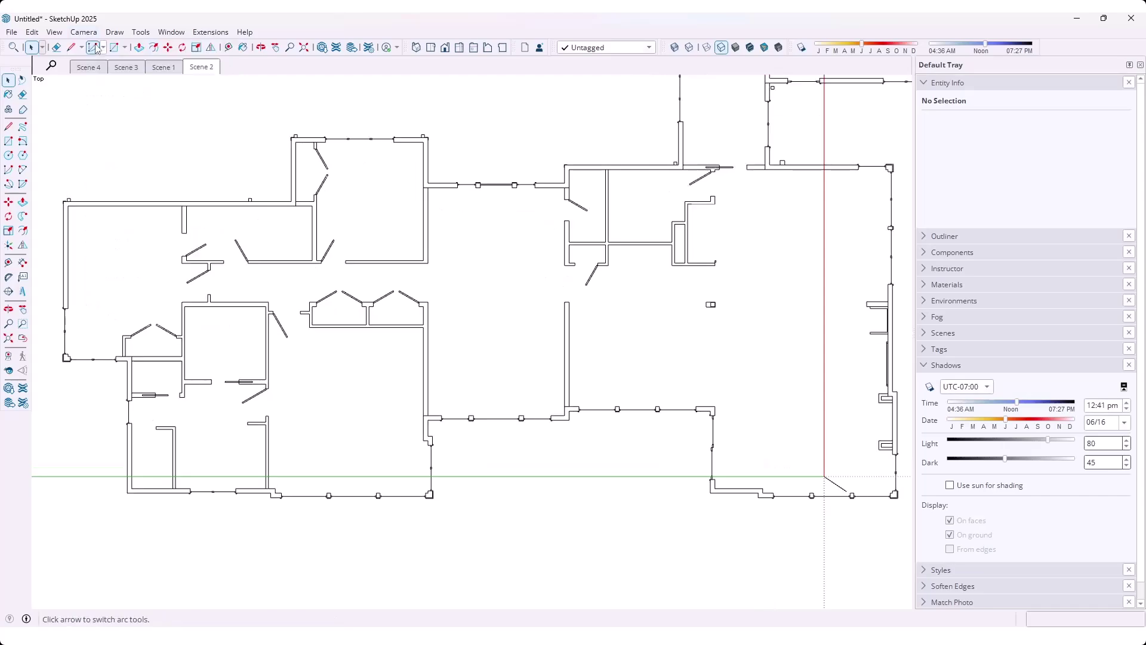
Update Scene 2 with the restored framing and compare it against Scene 1
right_click(208, 74)
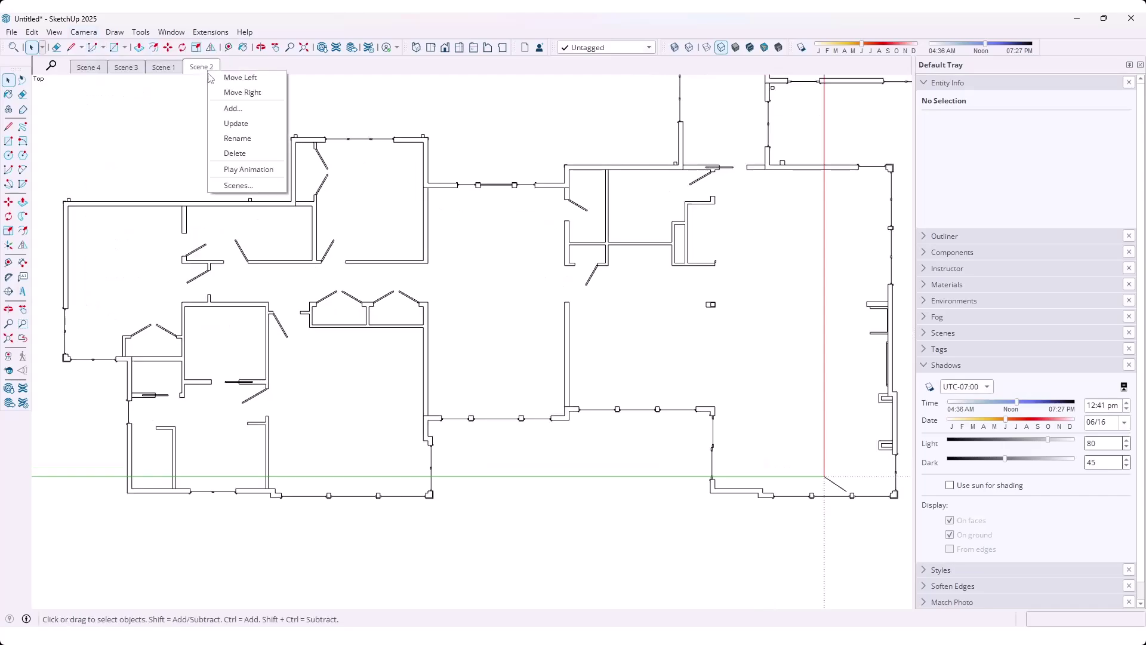
click(237, 124)
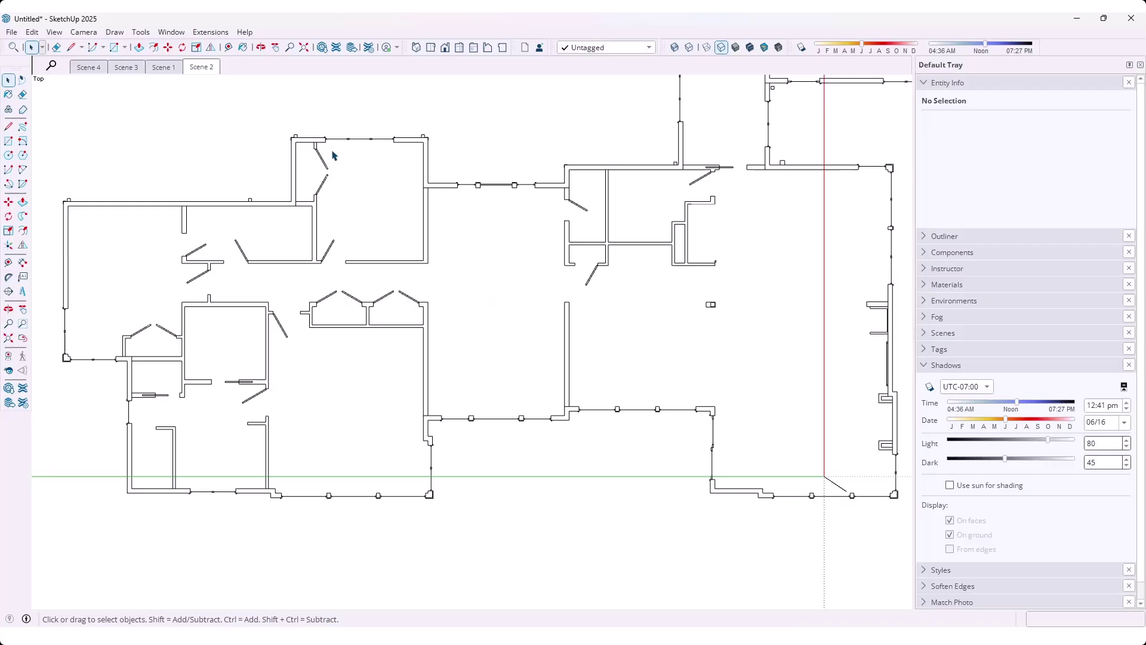
click(165, 68)
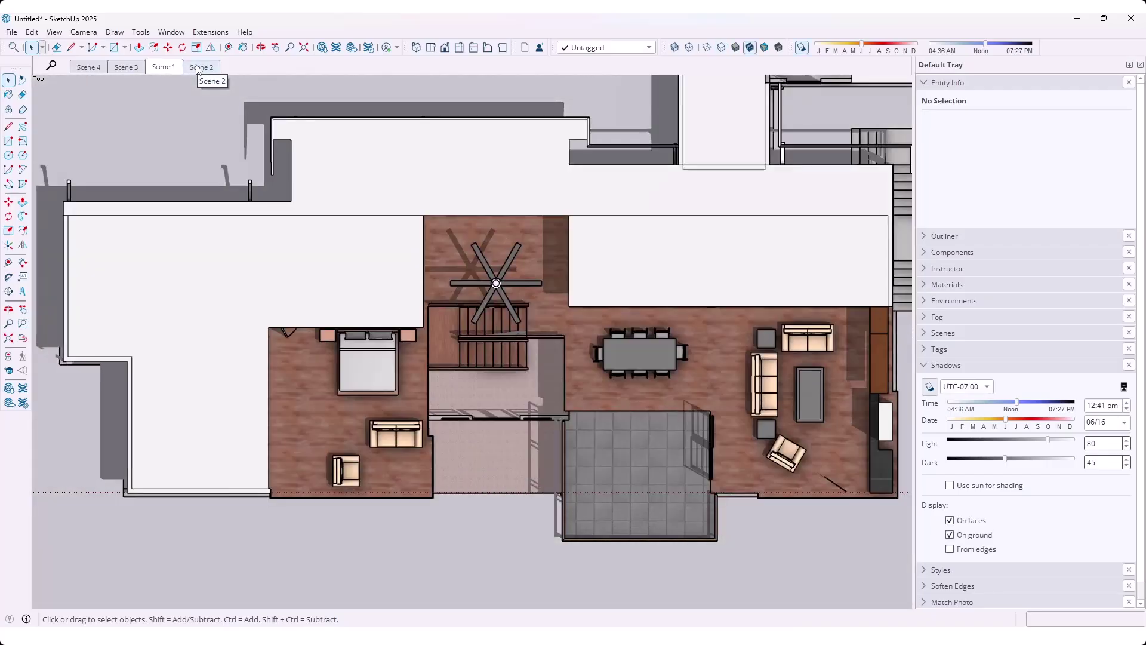
click(200, 67)
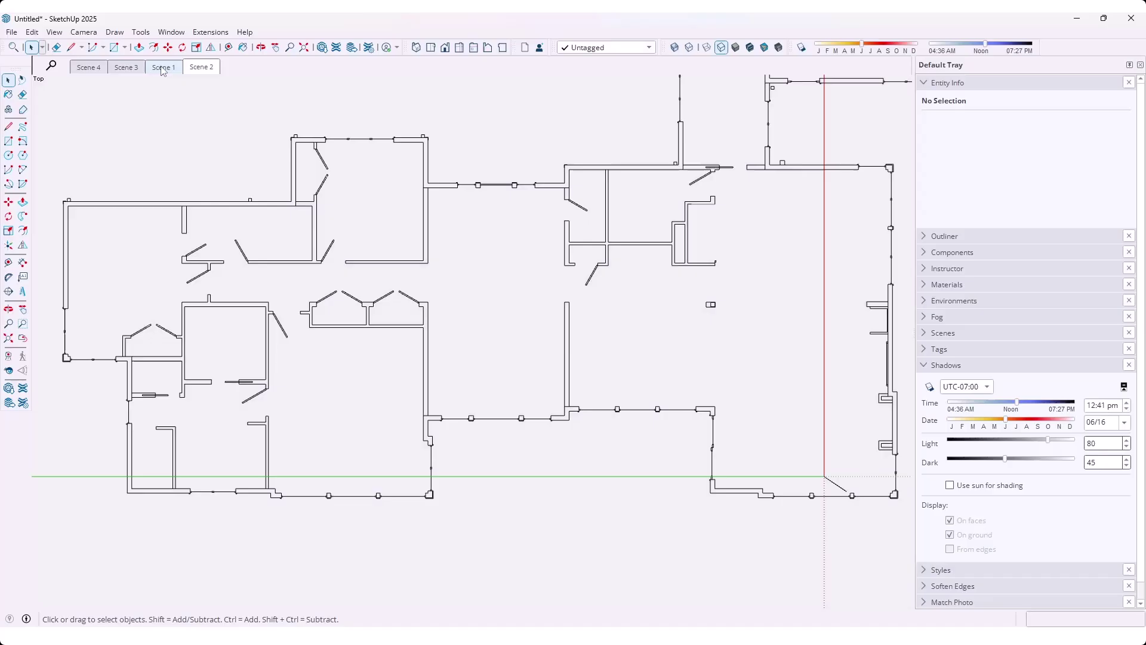
click(161, 68)
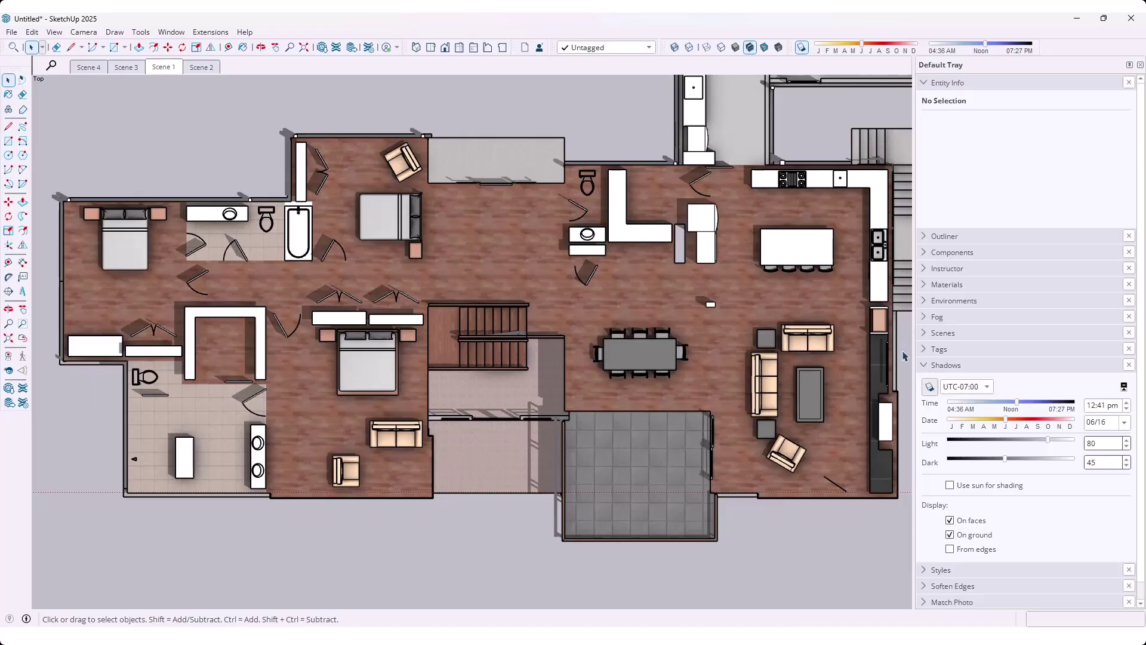
Hide the 2 - Built Ins tag and update Scene 1 without the built-ins
click(925, 366)
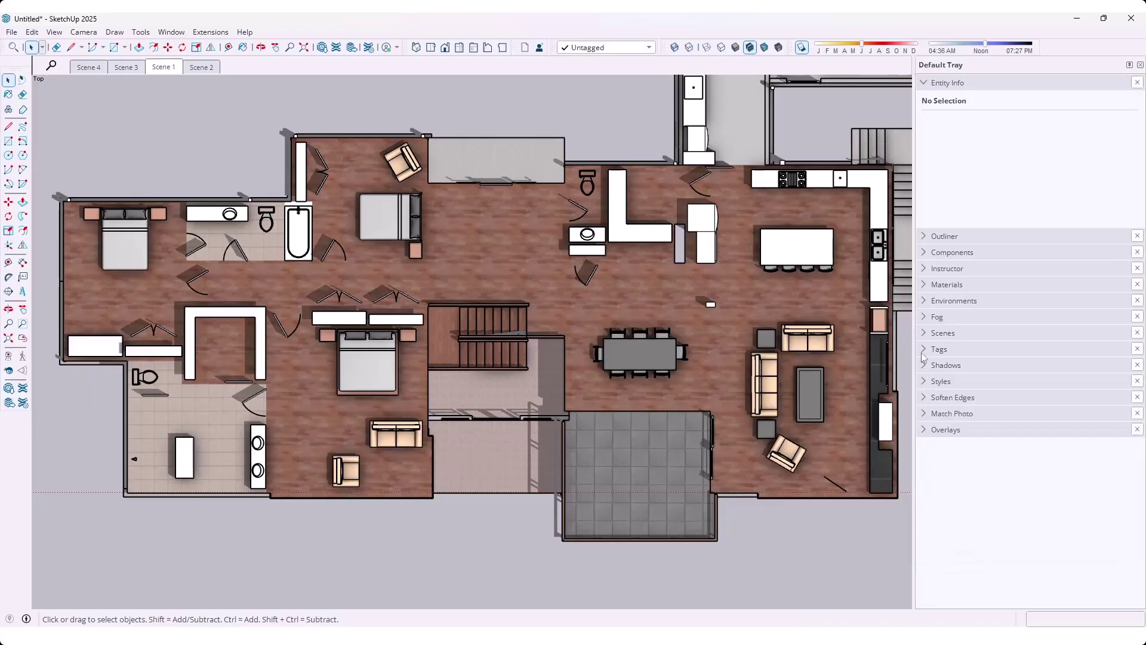
click(924, 351)
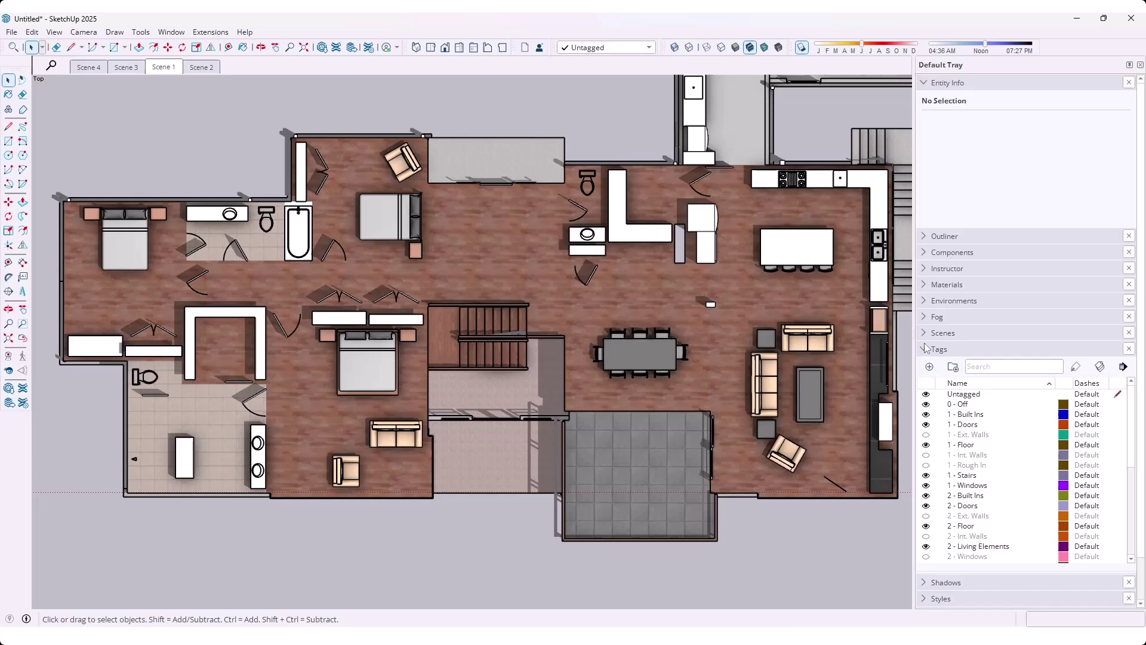
scroll(1024, 472, down, 3)
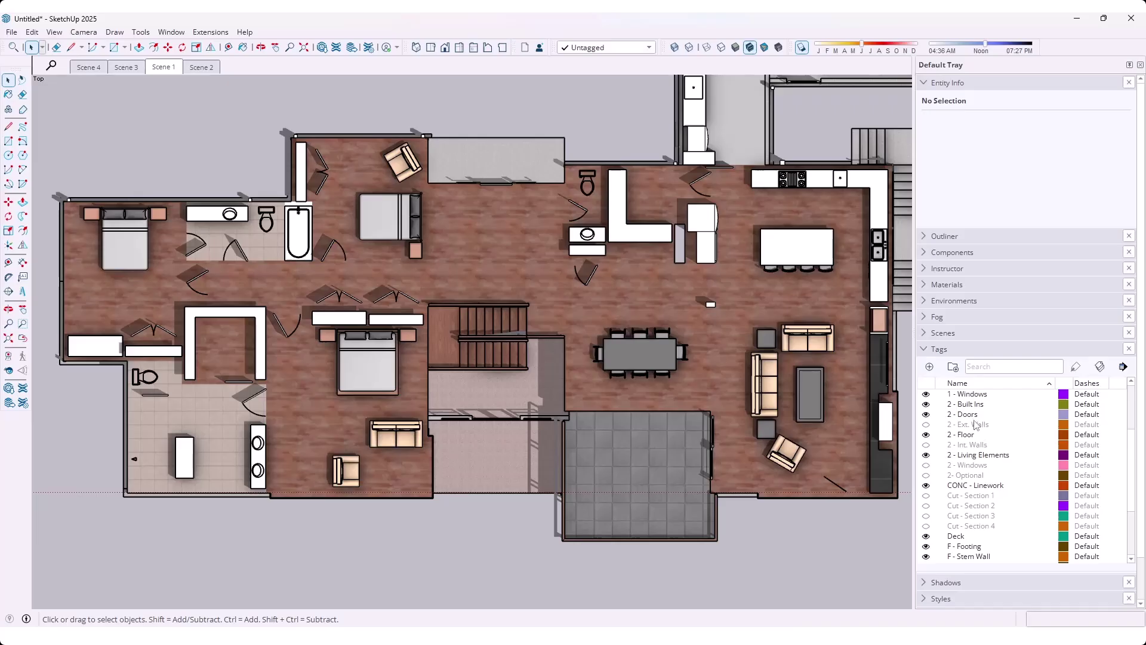
click(926, 405)
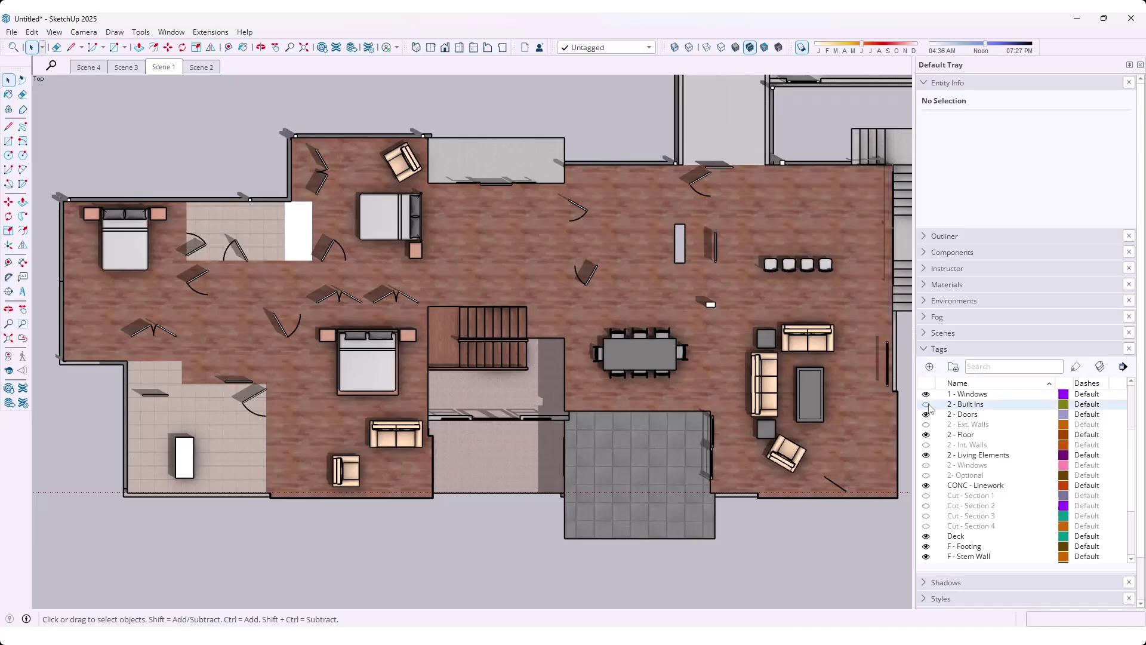
right_click(164, 70)
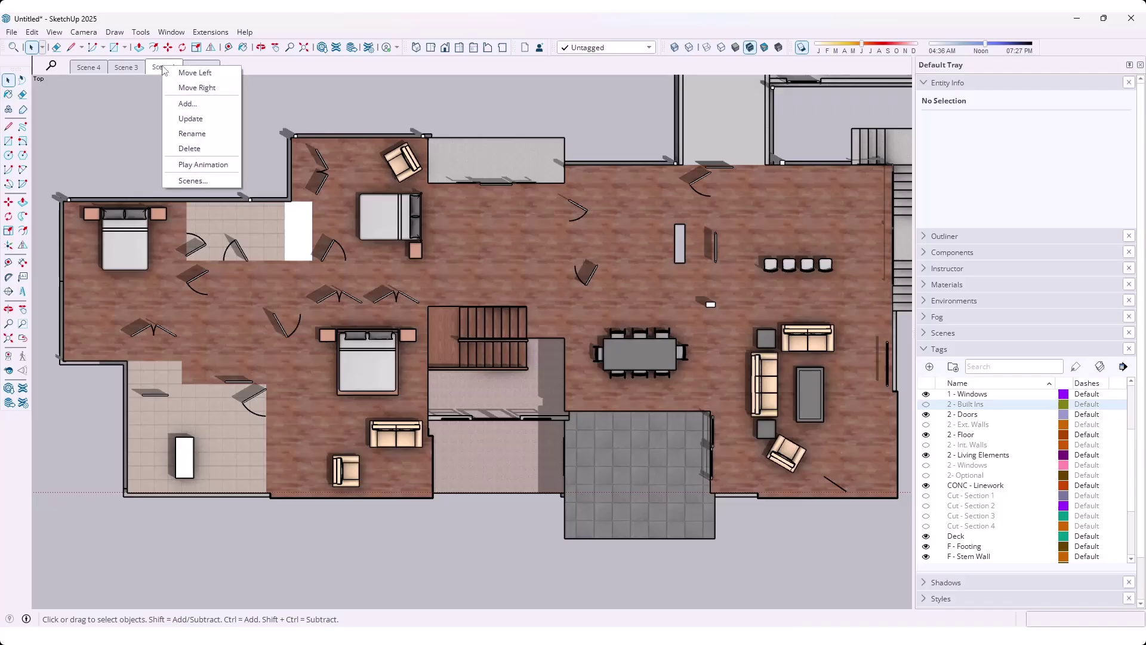
click(193, 119)
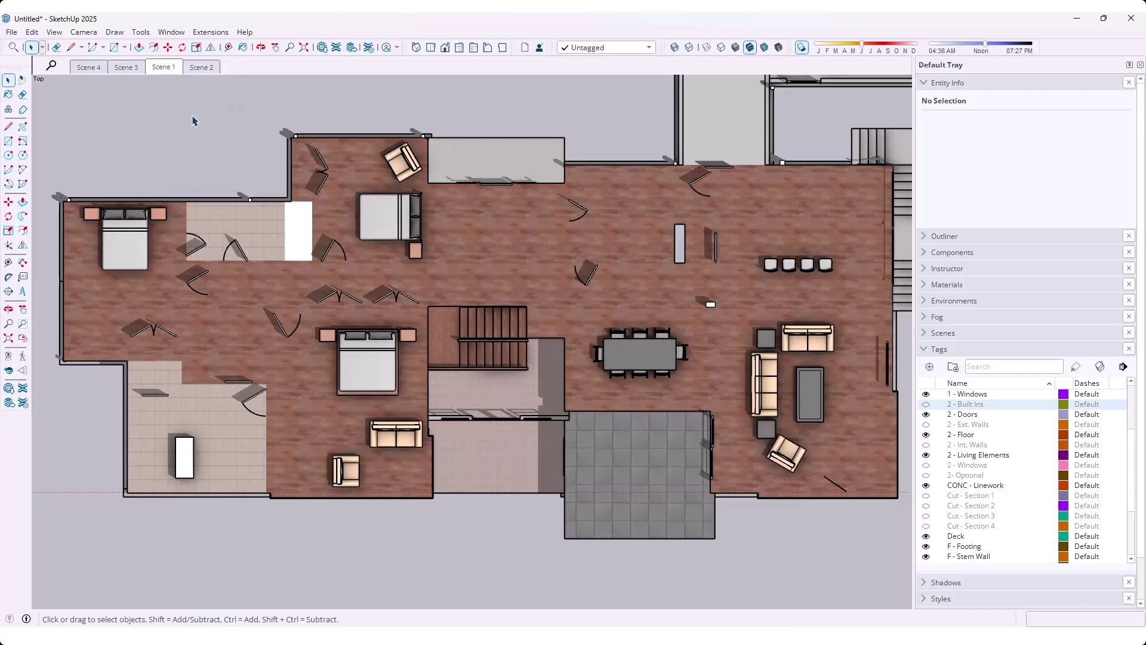
Add Scene 5 from Scene 2, hiding CONC - Linework and showing 2 - Built Ins
click(201, 66)
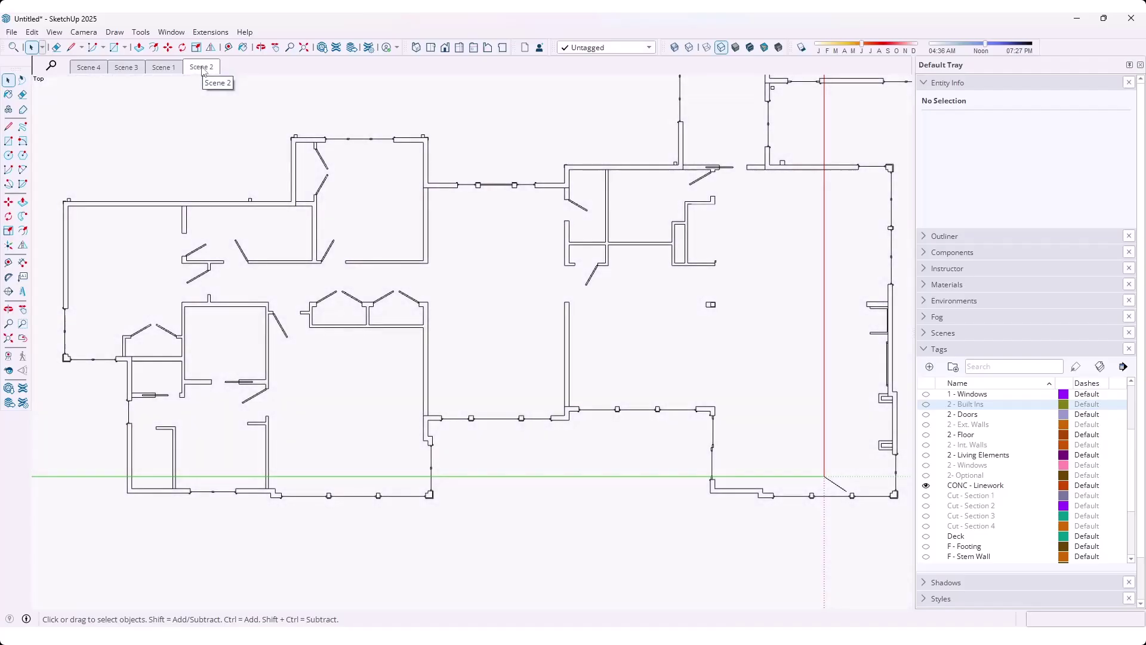
right_click(203, 73)
click(222, 106)
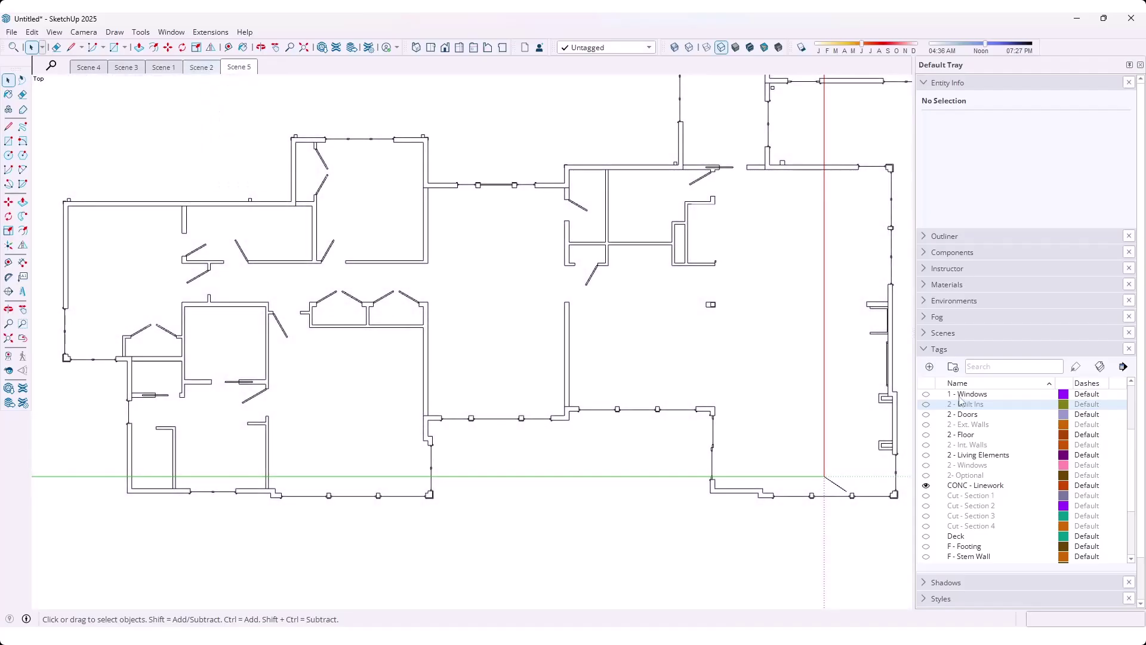
click(926, 486)
click(926, 404)
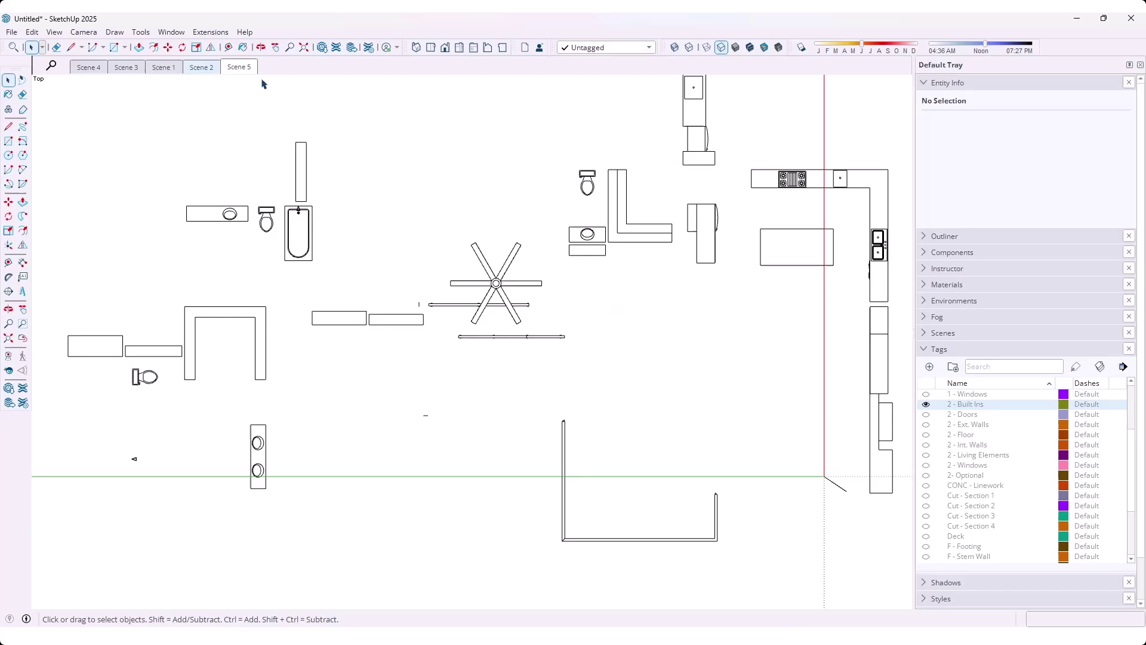
Rename Scene 5 to 'BuiltIns'
right_click(245, 67)
click(275, 139)
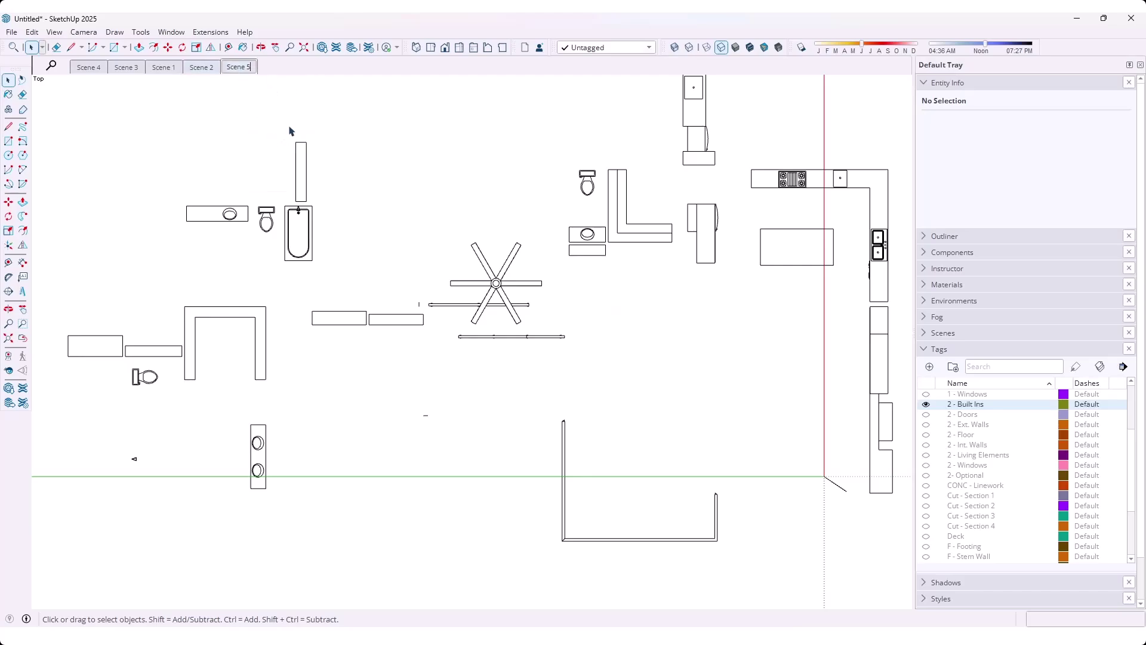
key(BackSpace)
key(BackSpace)
key(BackSpace)
key(BackSpace)
key(BackSpace)
key(BackSpace)
key(BackSpace)
text(BuiltIns)
key(Return)
Rename Scene 2 to 'Linework'
click(203, 69)
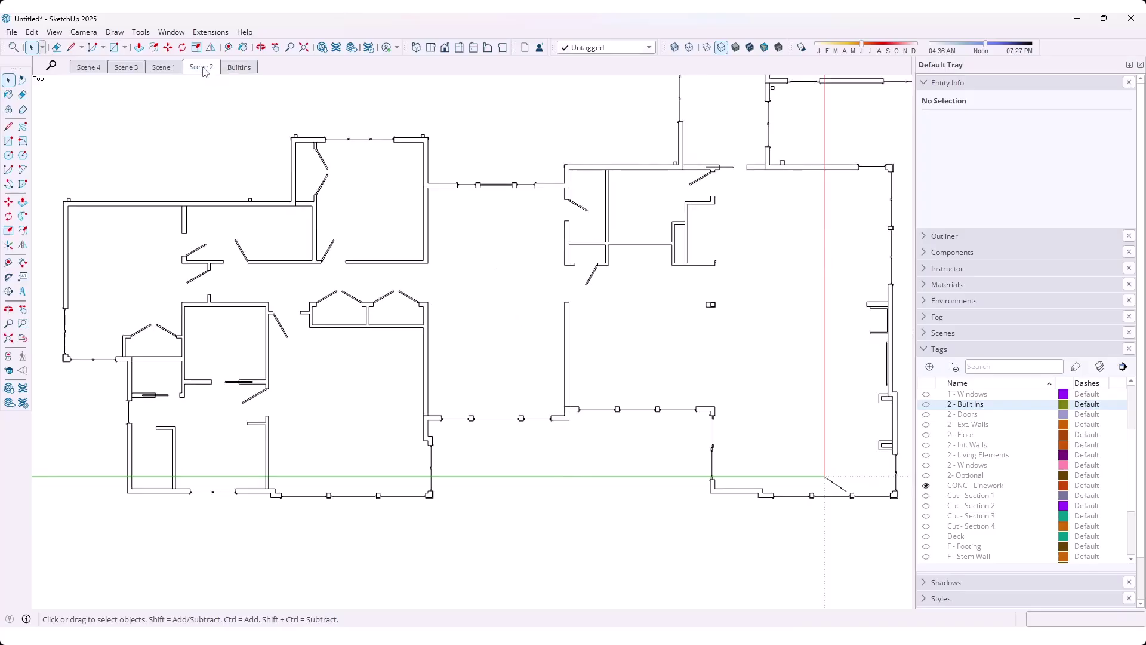
right_click(204, 71)
click(235, 140)
key(BackSpace)
key(BackSpace)
key(BackSpace)
key(BackSpace)
key(BackSpace)
key(BackSpace)
key(BackSpace)
text(Linework)
key(Return)
Rename Scene 1 to 'Base'
click(161, 67)
right_click(159, 67)
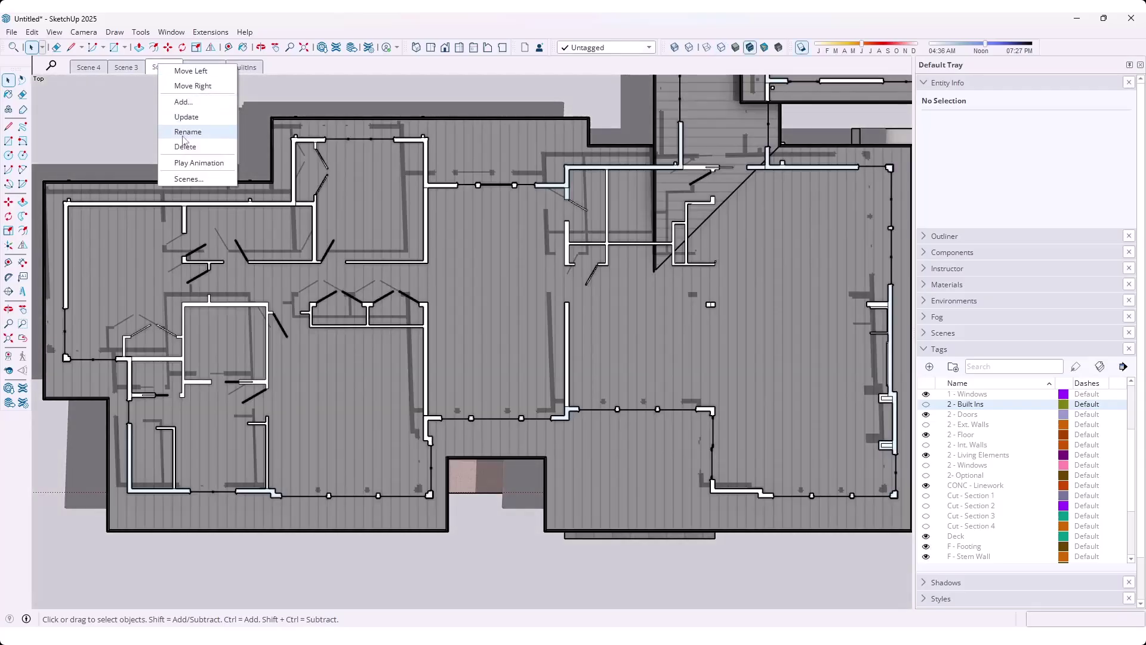
click(183, 137)
key(BackSpace)
key(BackSpace)
key(BackSpace)
key(BackSpace)
key(BackSpace)
key(BackSpace)
key(BackSpace)
text(Base)
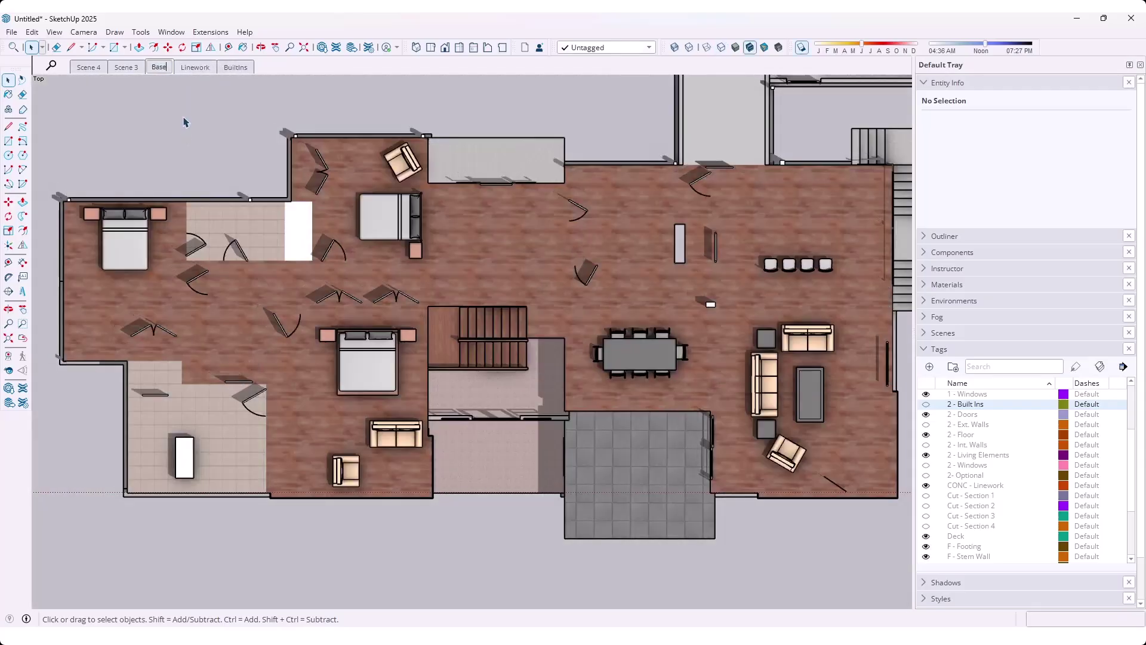
key(Return)
Pan the Linework scene's plan slightly toward the upper left
click(195, 67)
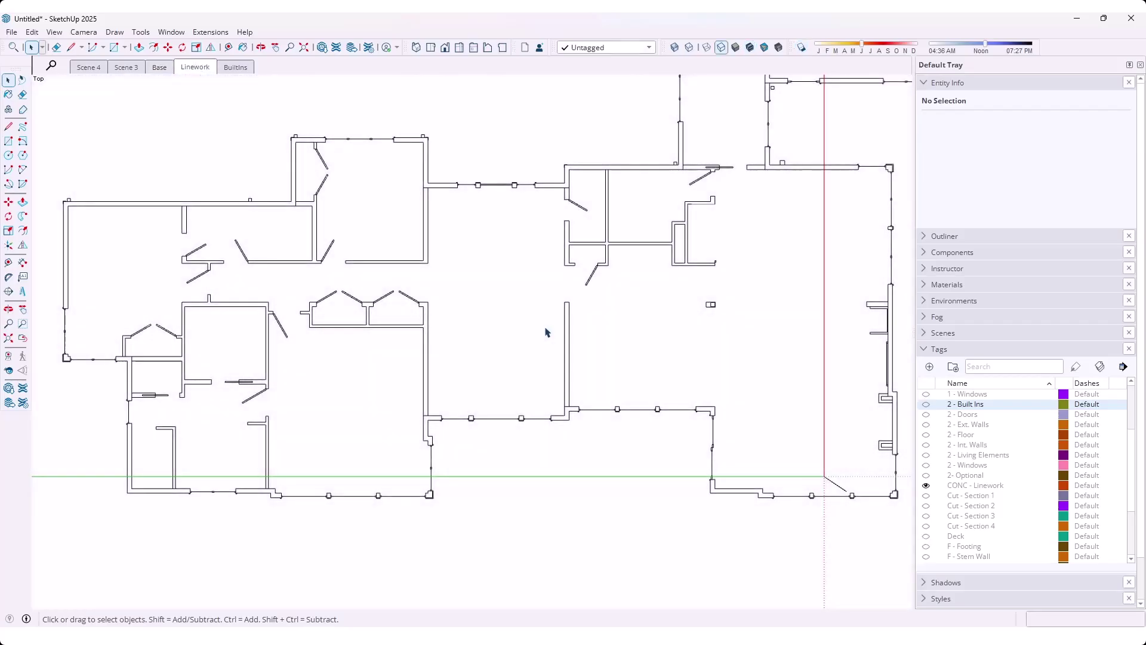
shift+middle_drag(616, 336, 580, 282)
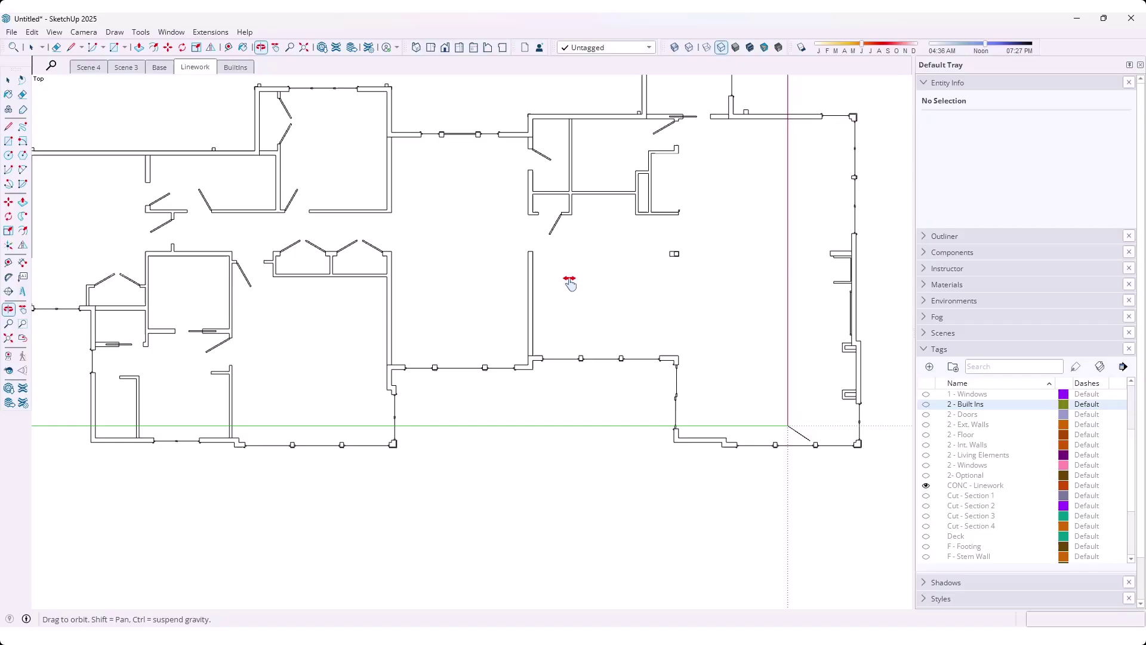
shift+drag(570, 285, 565, 284)
key(space)
right_click(195, 67)
click(230, 110)
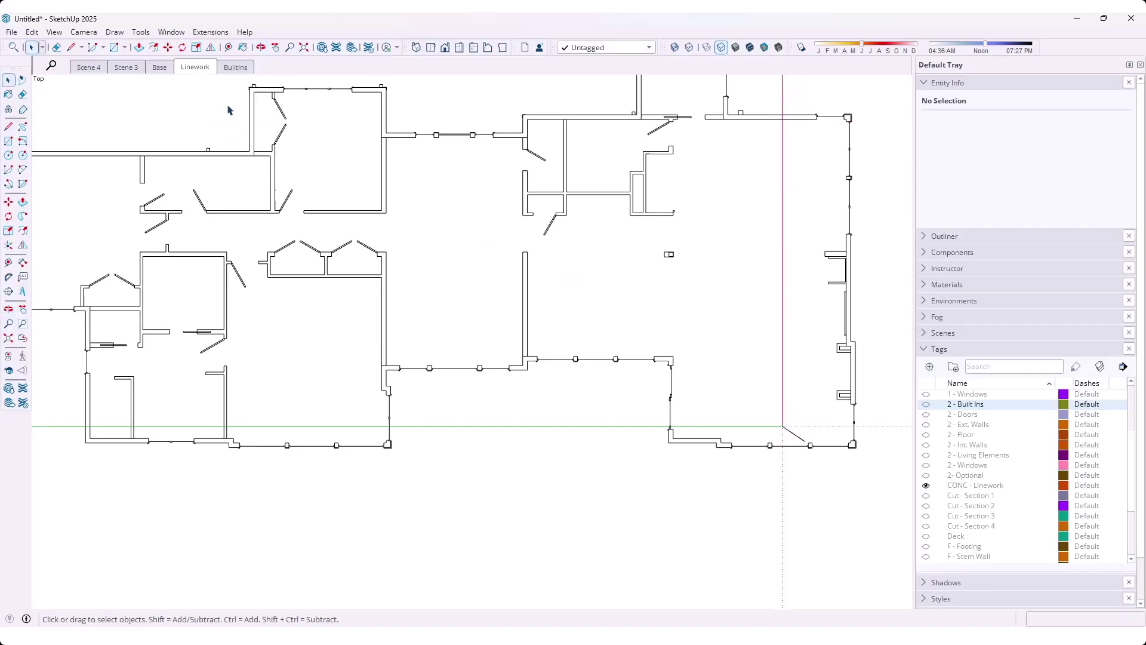
In the BuiltIns scene, hide CONC - Linework, show 2 - Built Ins, and recentre the plan
click(234, 68)
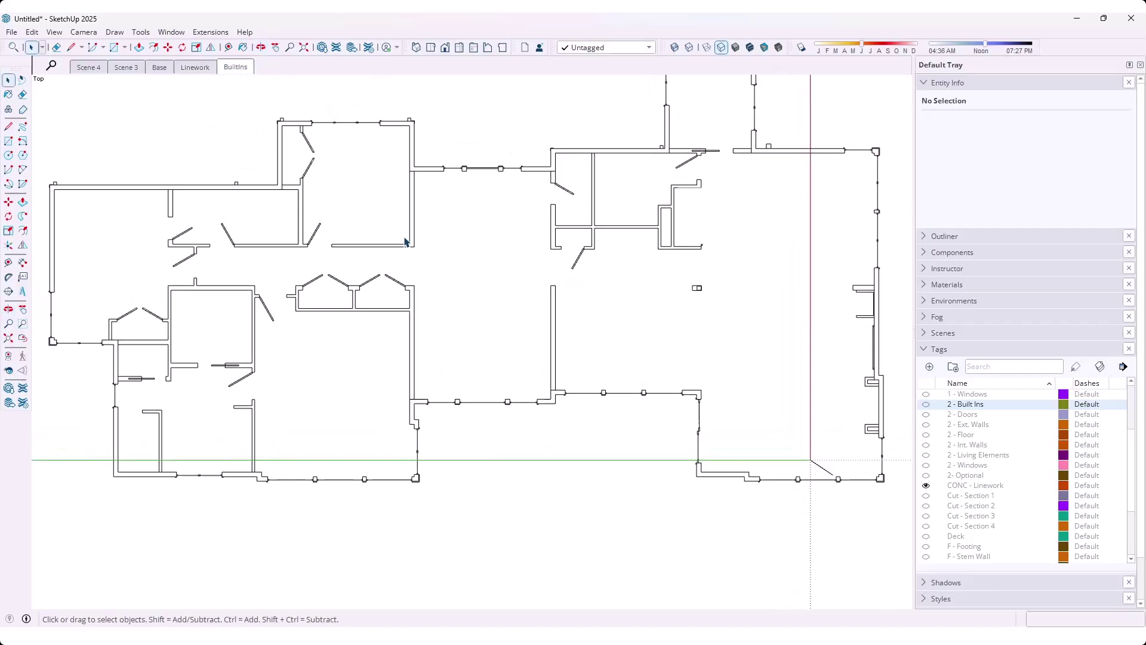
click(926, 485)
click(926, 405)
key(o)
shift+drag(425, 256, 464, 315)
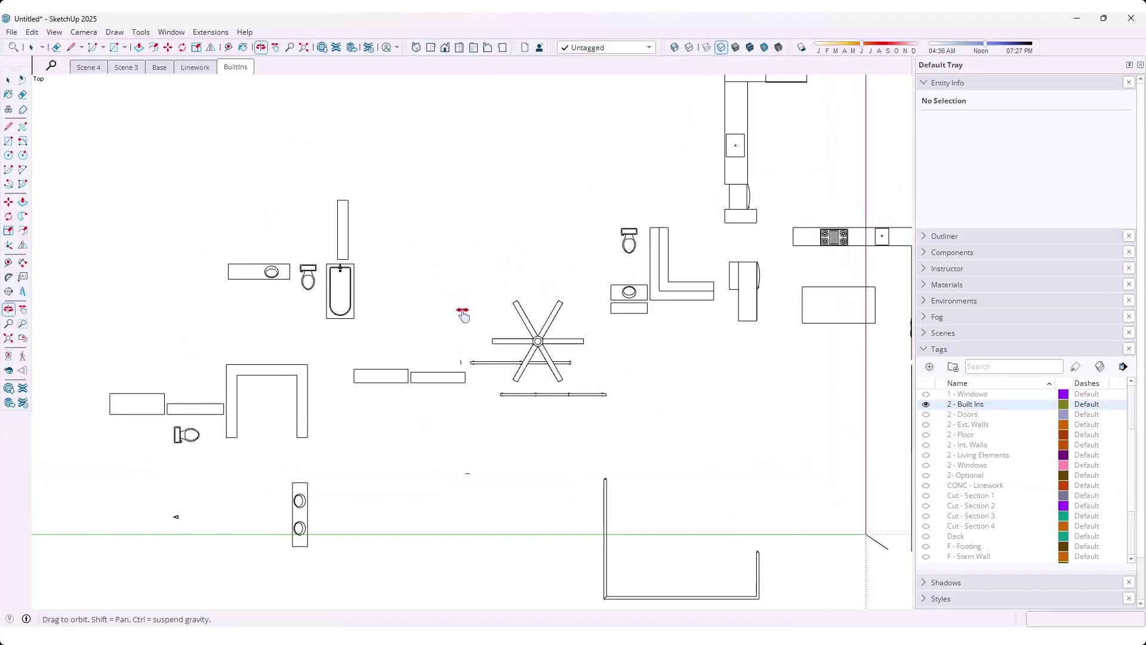
key(space)
right_click(237, 67)
click(308, 174)
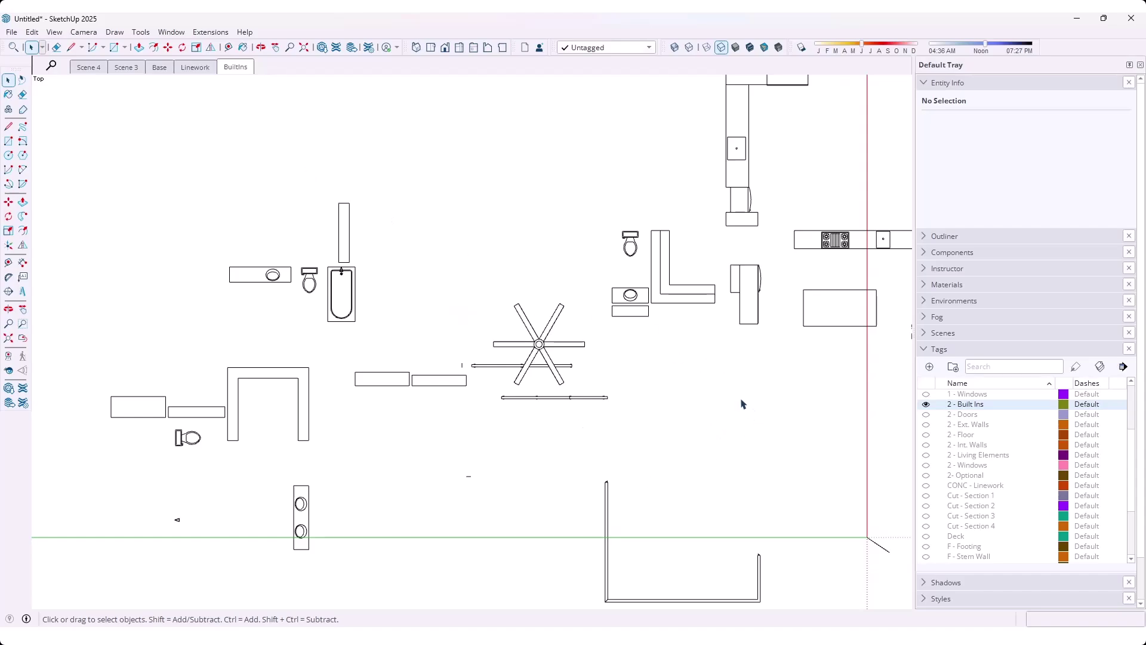
Compare the Linework, Base and BuiltIns scenes, ending on the shaded Base plan
click(194, 68)
click(159, 67)
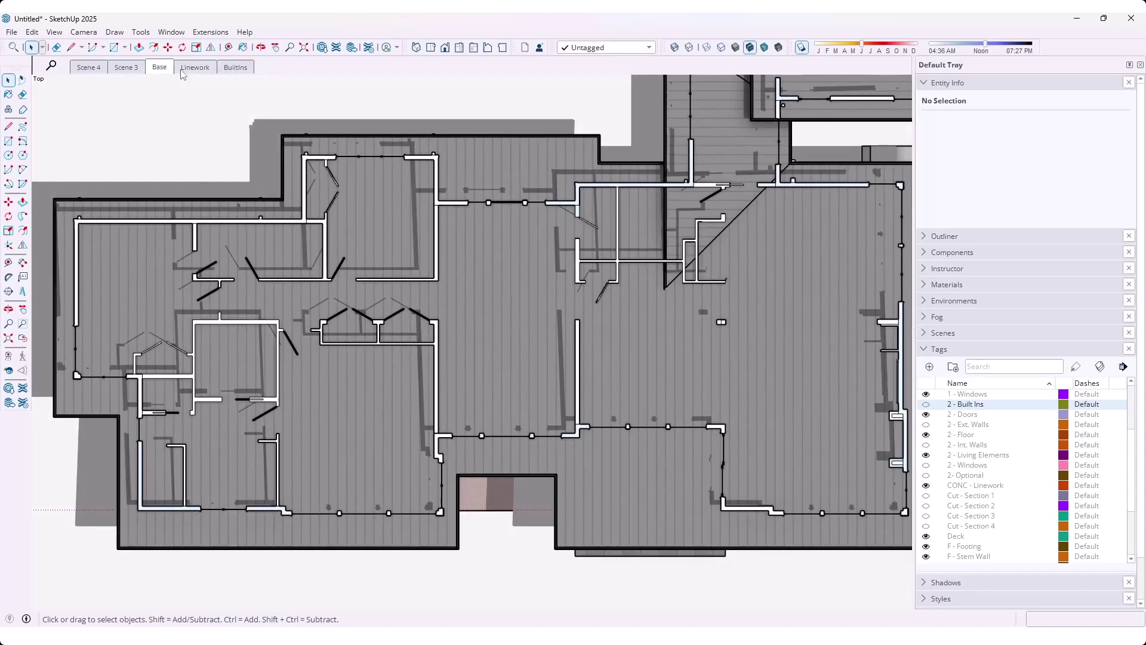
click(194, 67)
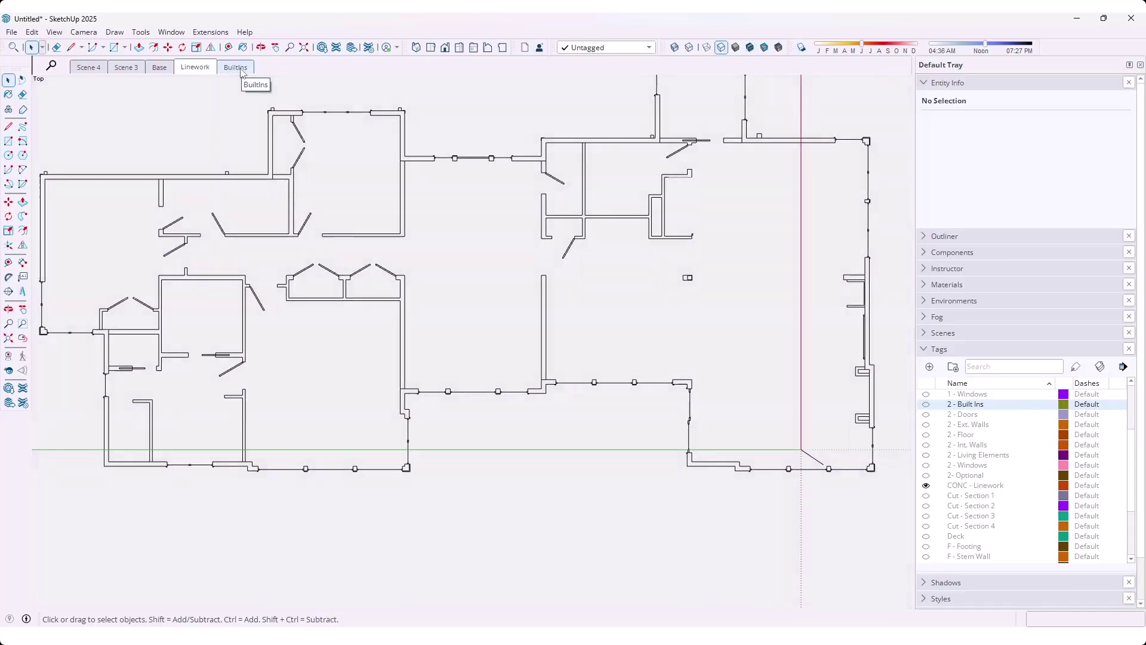
click(237, 68)
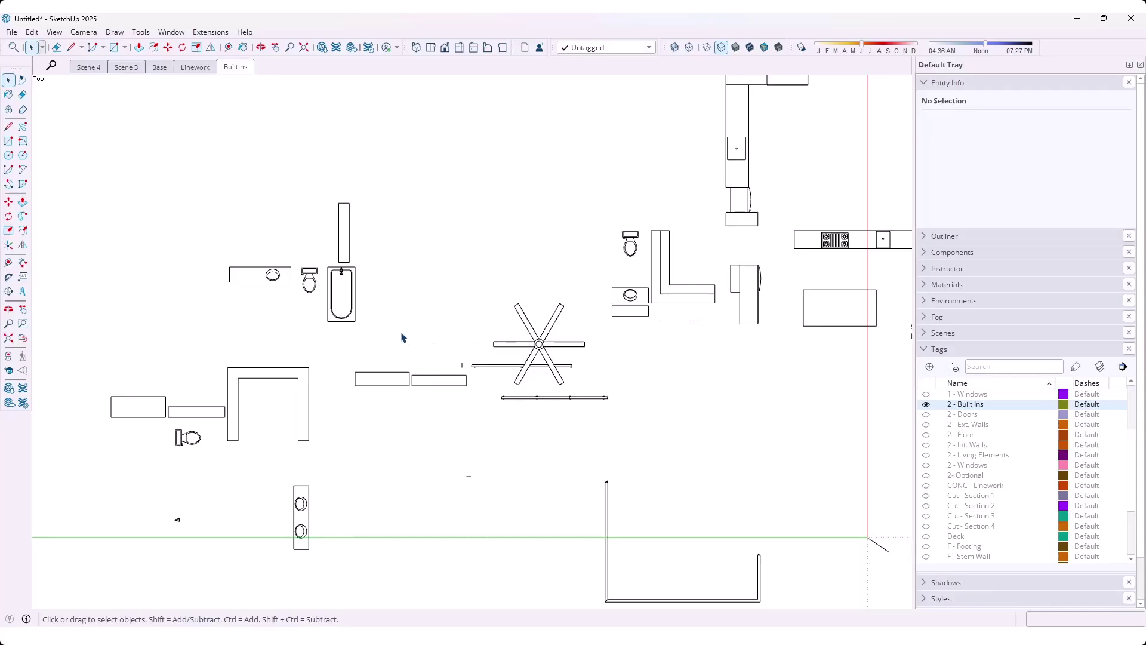
click(159, 66)
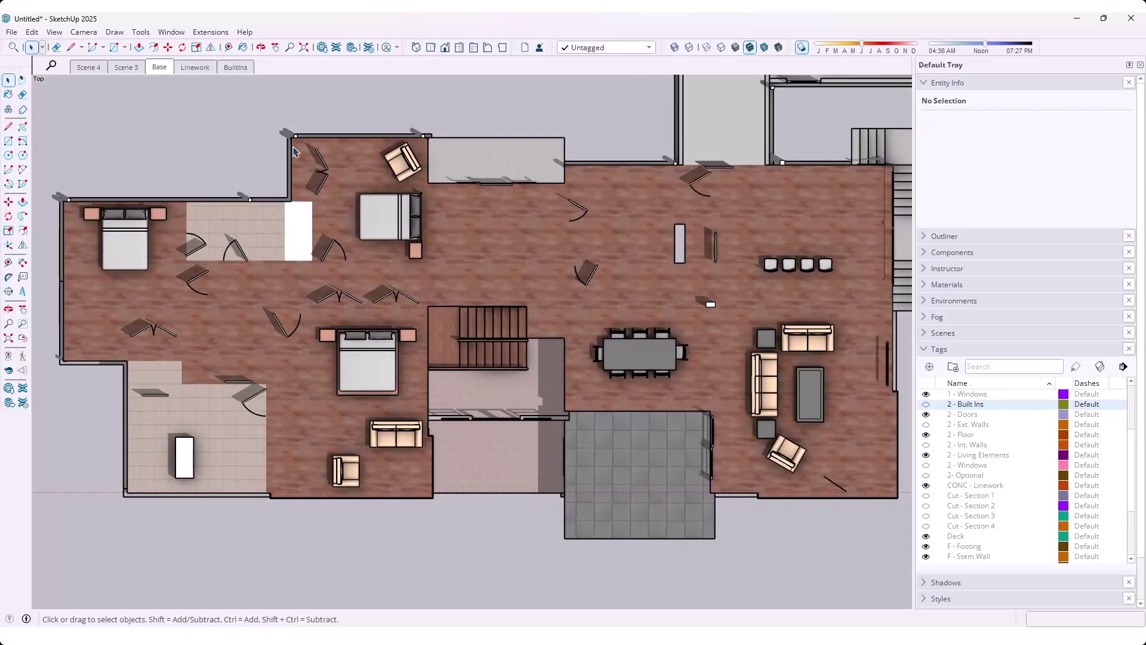
Expand the Scenes panel and enlarge its list to show all five scenes
click(924, 333)
scroll(1063, 430, down, 2)
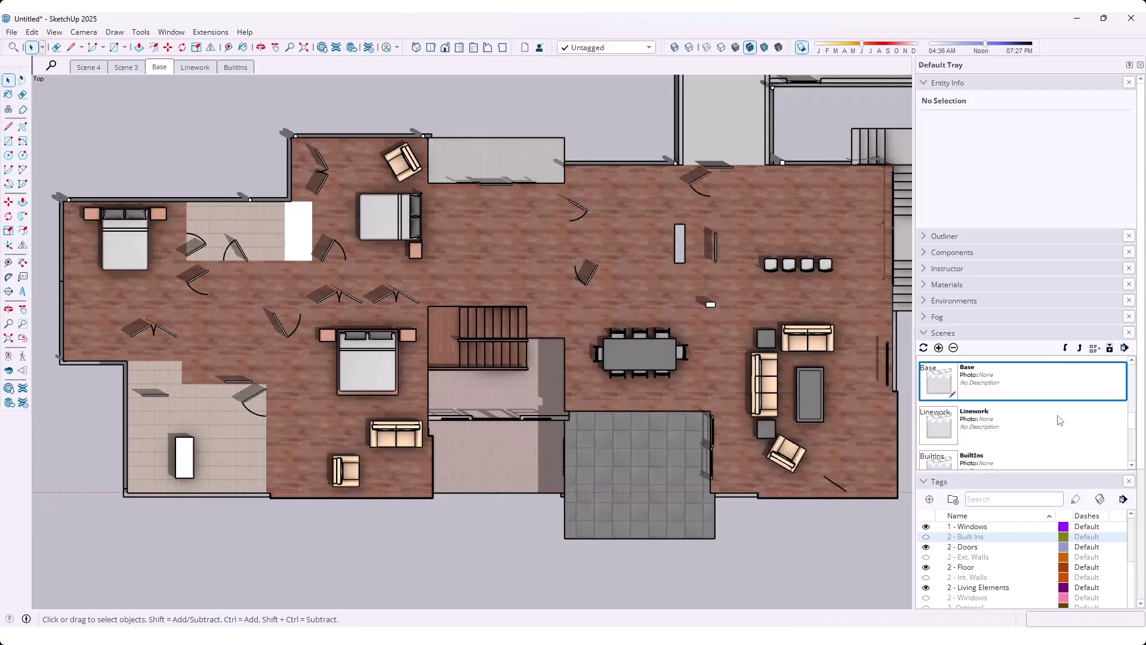
scroll(991, 457, up, 2)
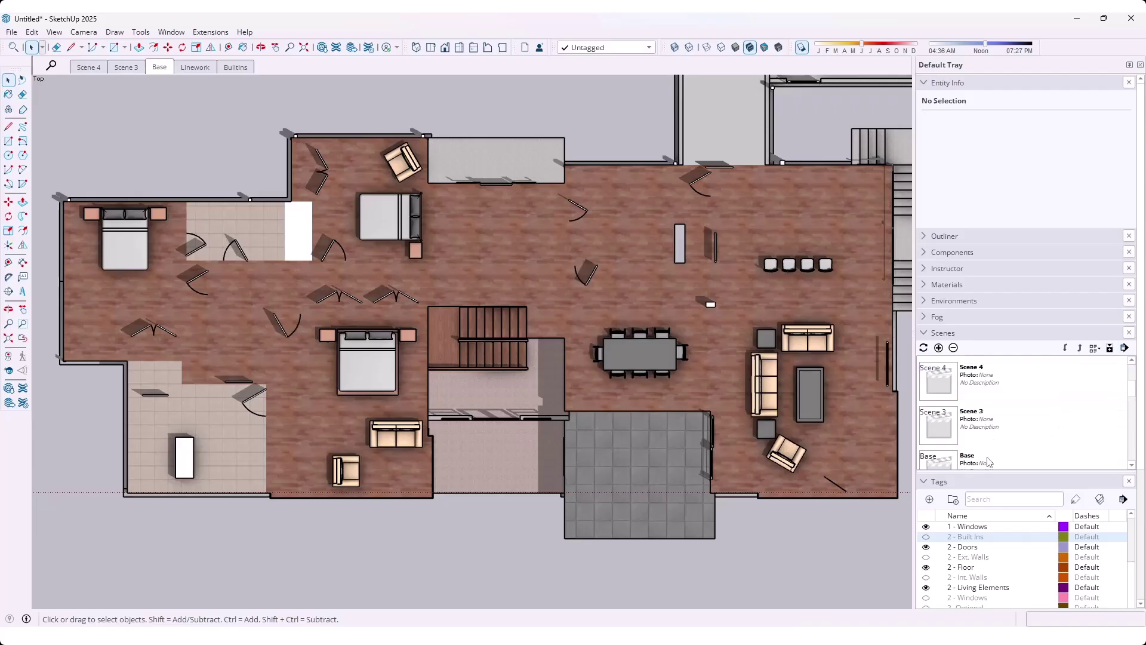
scroll(995, 439, down, 4)
drag(1008, 446, 1021, 559)
Select Linework and BuiltIns together and bring up Update Scenes for them
click(982, 486)
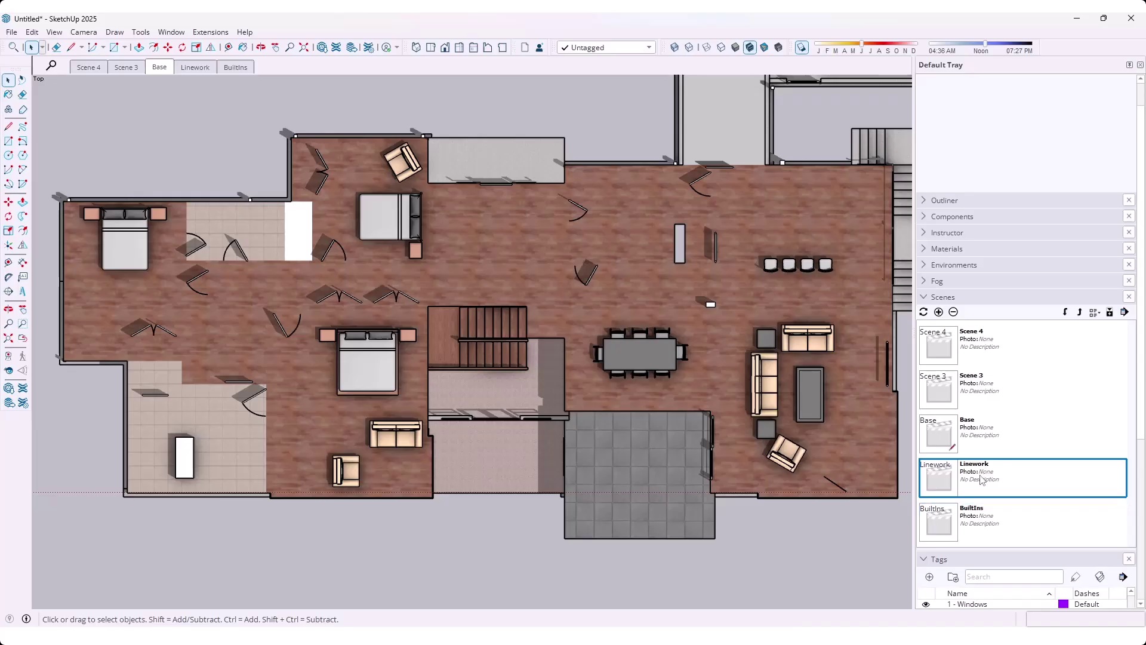
ctrl+click(986, 518)
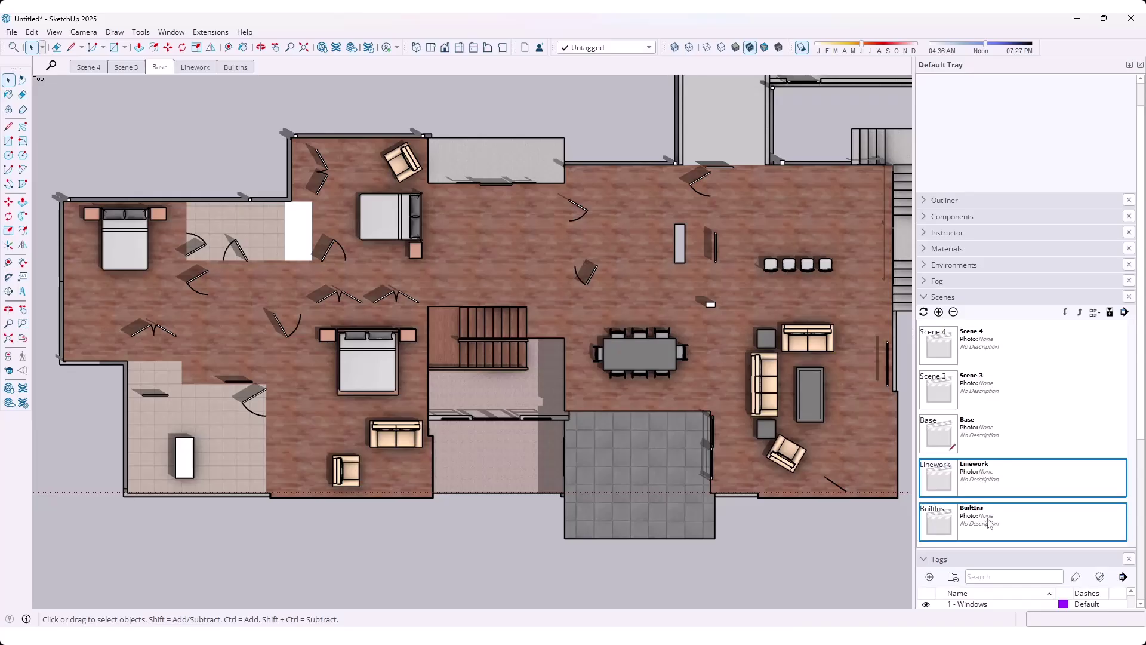
click(979, 476)
ctrl+click(986, 515)
scroll(1042, 477, down, 3)
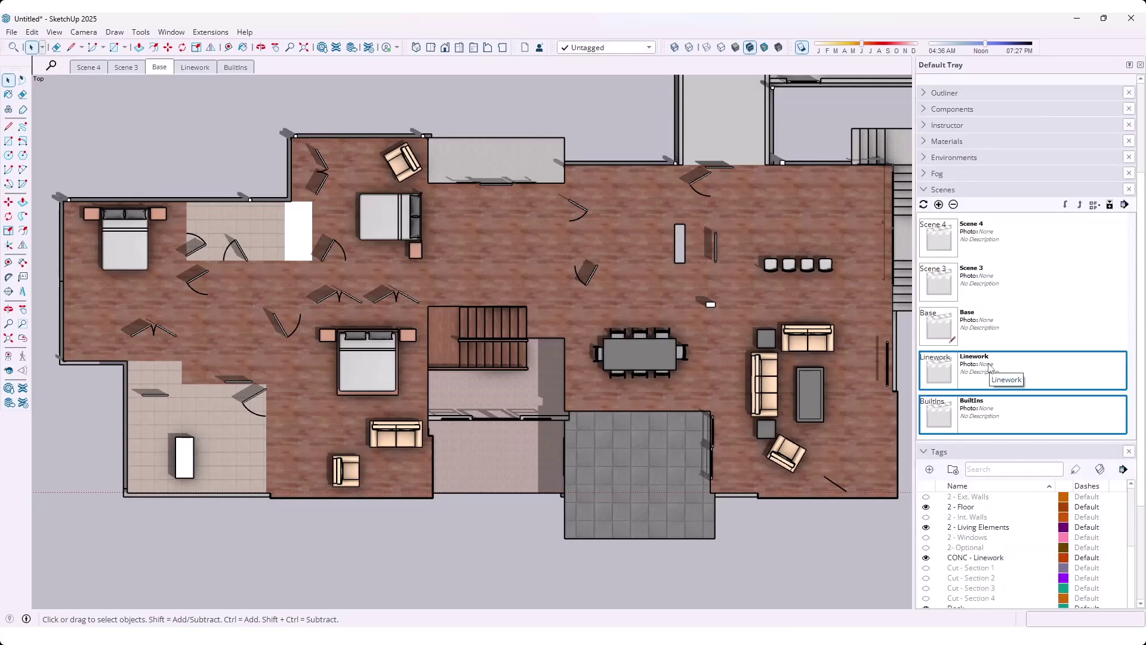
right_click(988, 367)
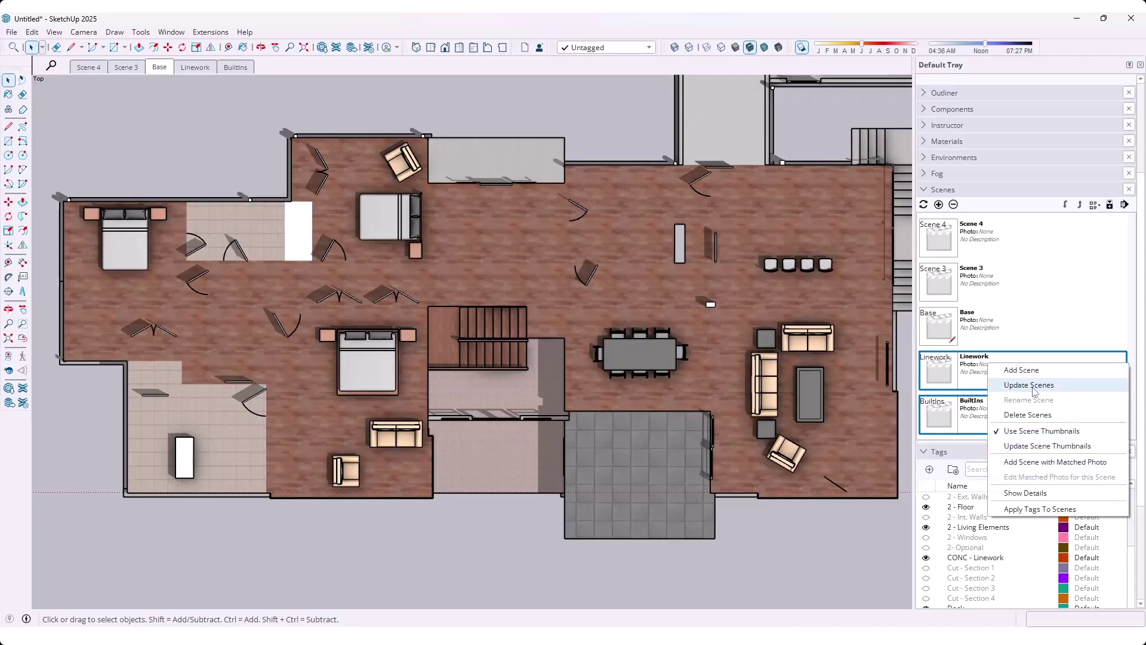
click(1030, 385)
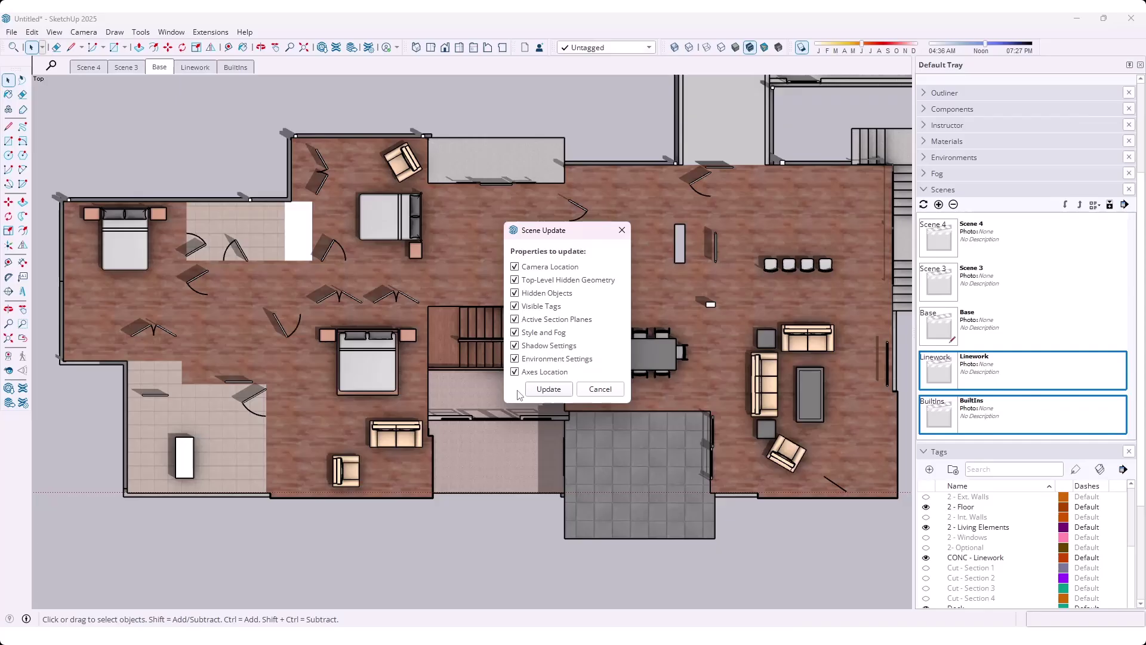
Uncheck Hidden Objects, Environment Settings and Axes Location in the Scene Update dialog
click(515, 294)
click(514, 358)
click(514, 371)
Apply the update to both scenes and check Linework, BuiltIns and Base in turn
click(544, 390)
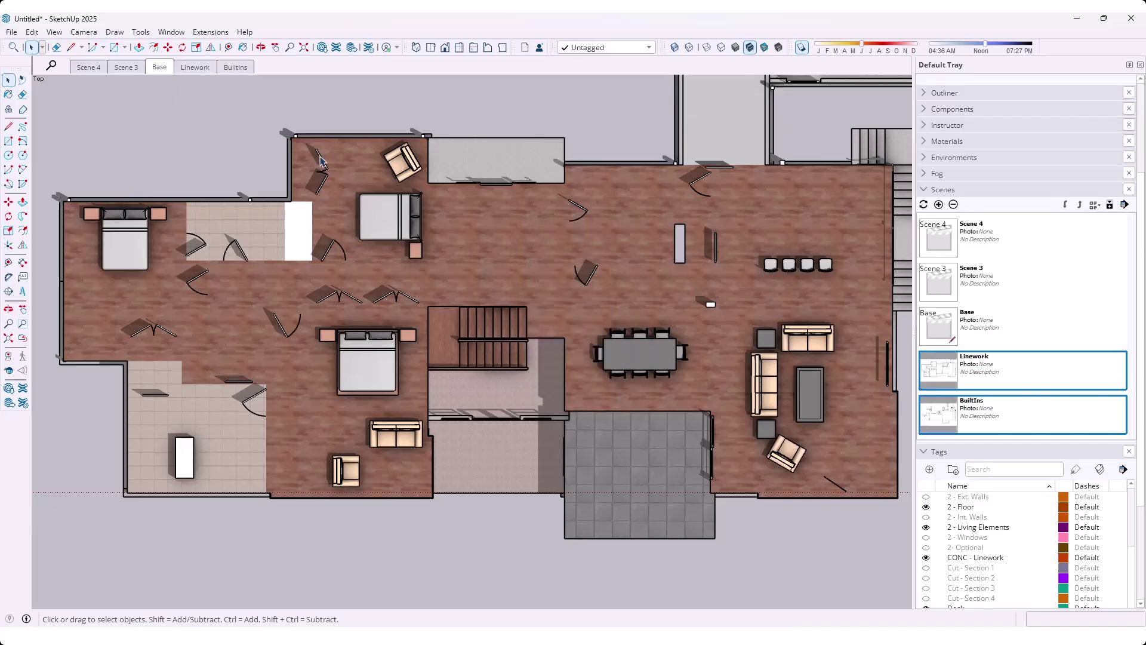
click(187, 69)
click(236, 68)
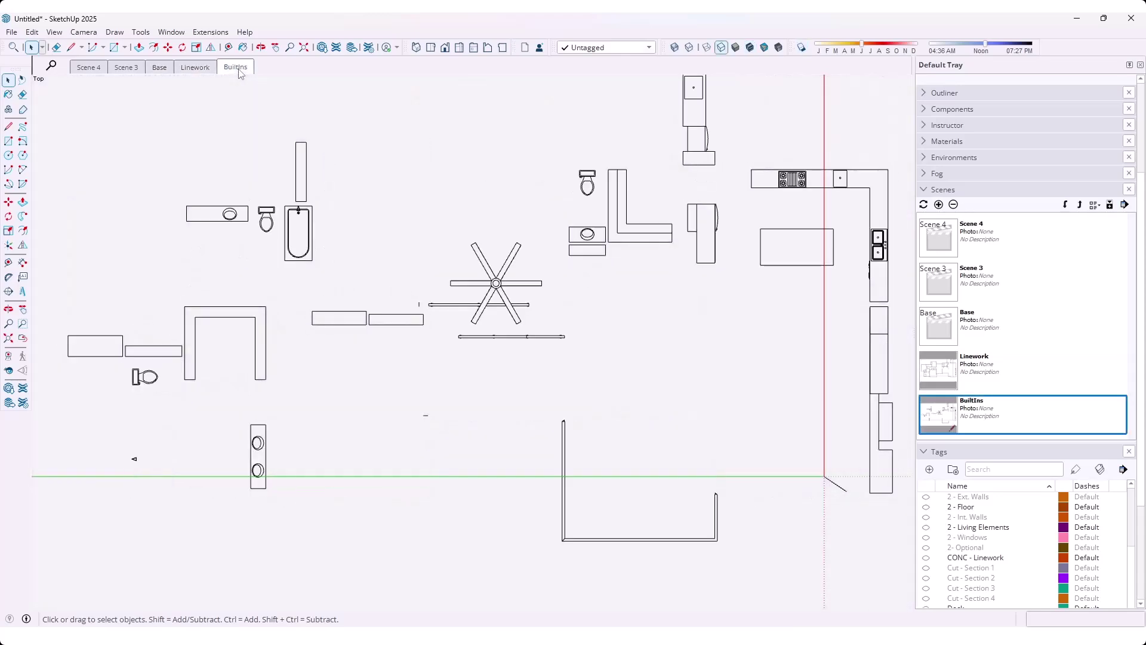
click(197, 68)
click(160, 67)
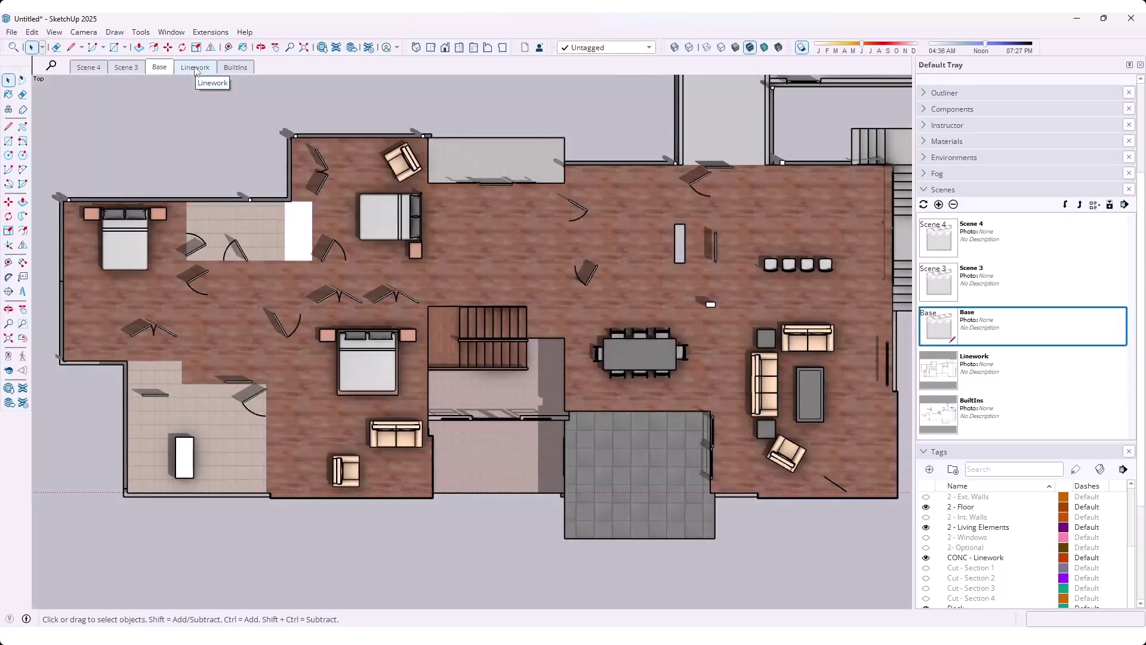
click(196, 68)
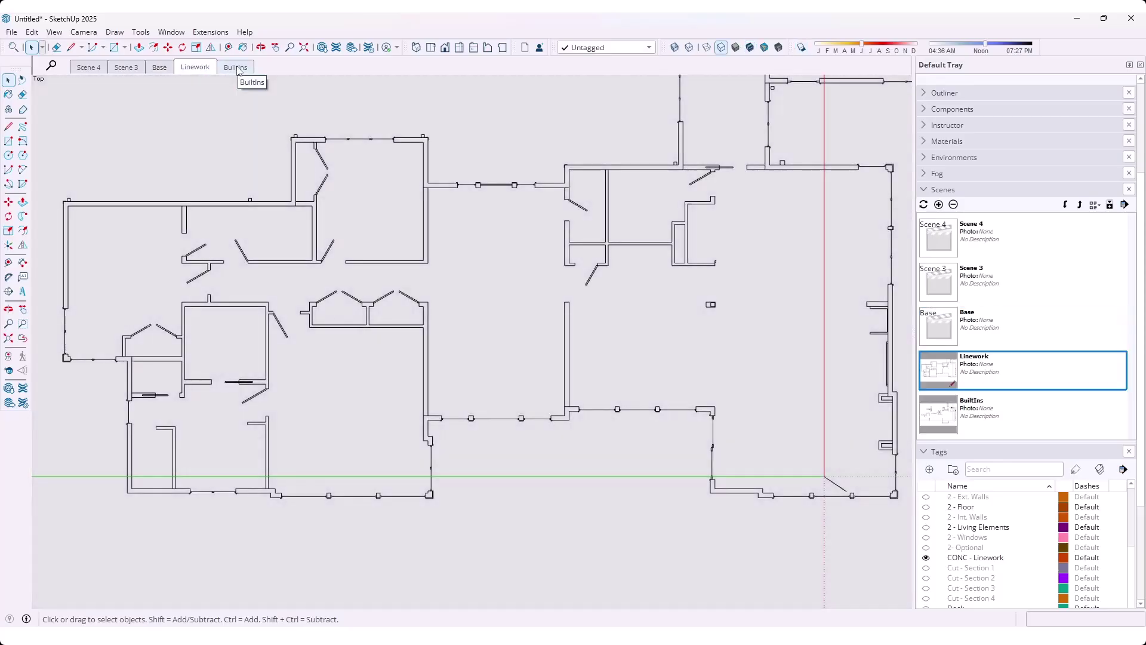
click(236, 68)
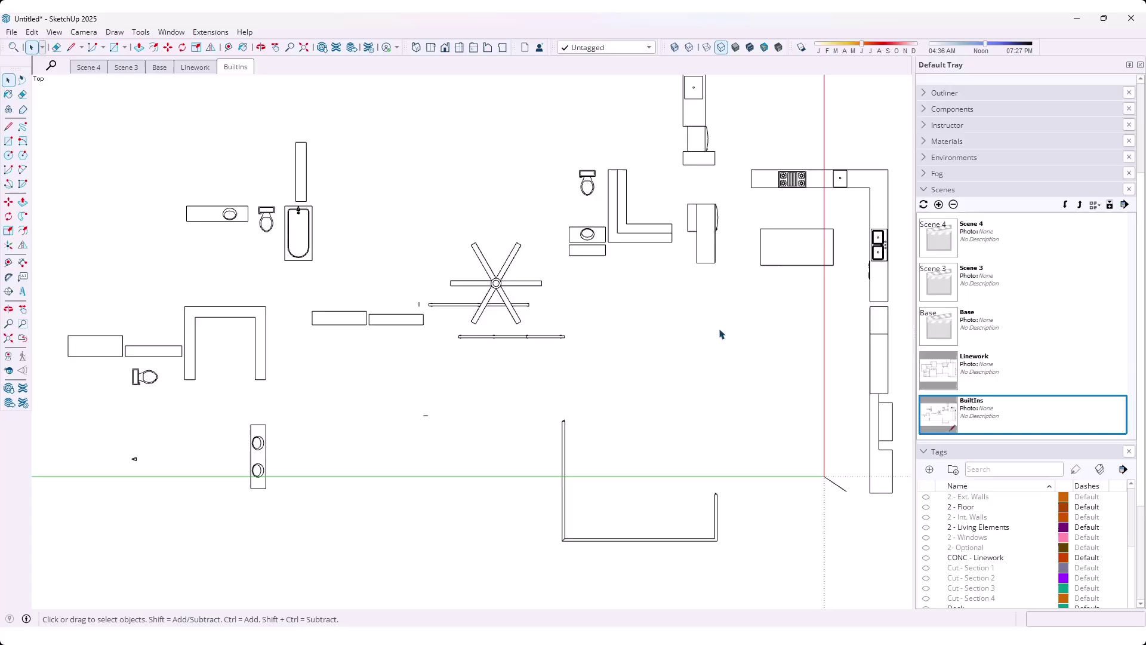
Send the model to LayOut, agreeing to save it first
click(12, 31)
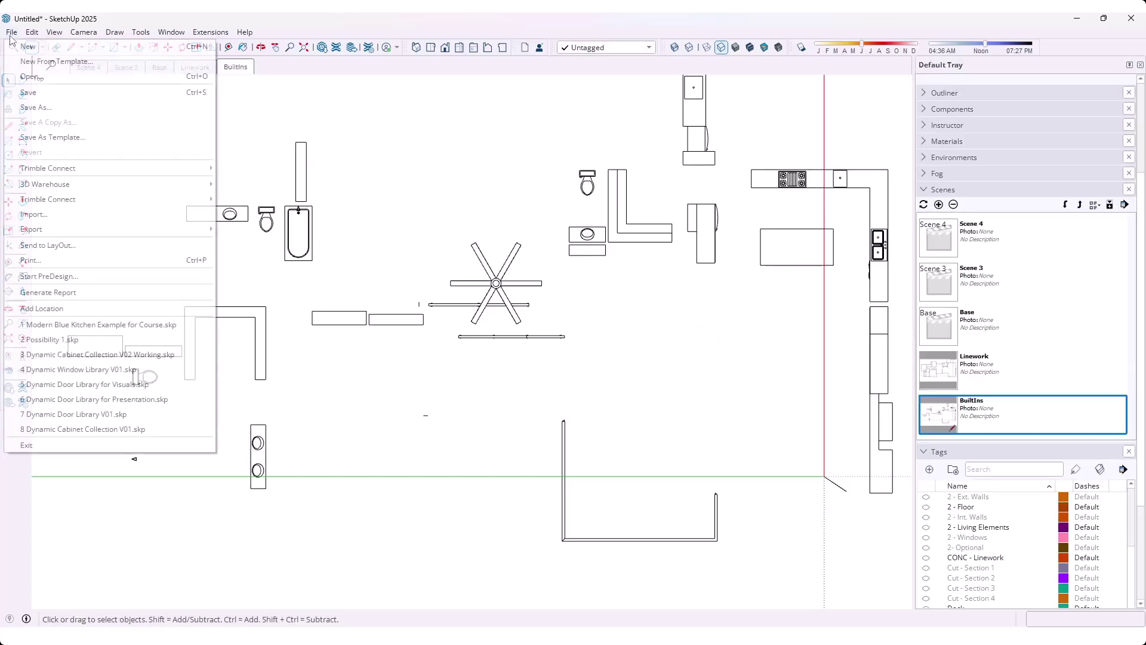
click(59, 245)
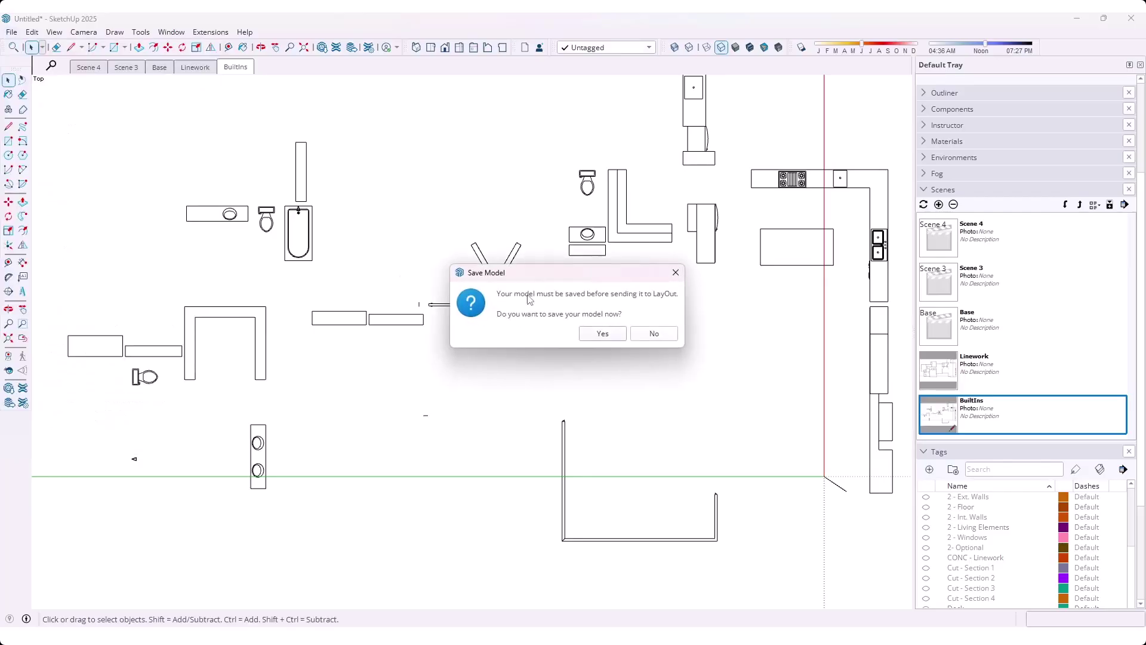
click(602, 334)
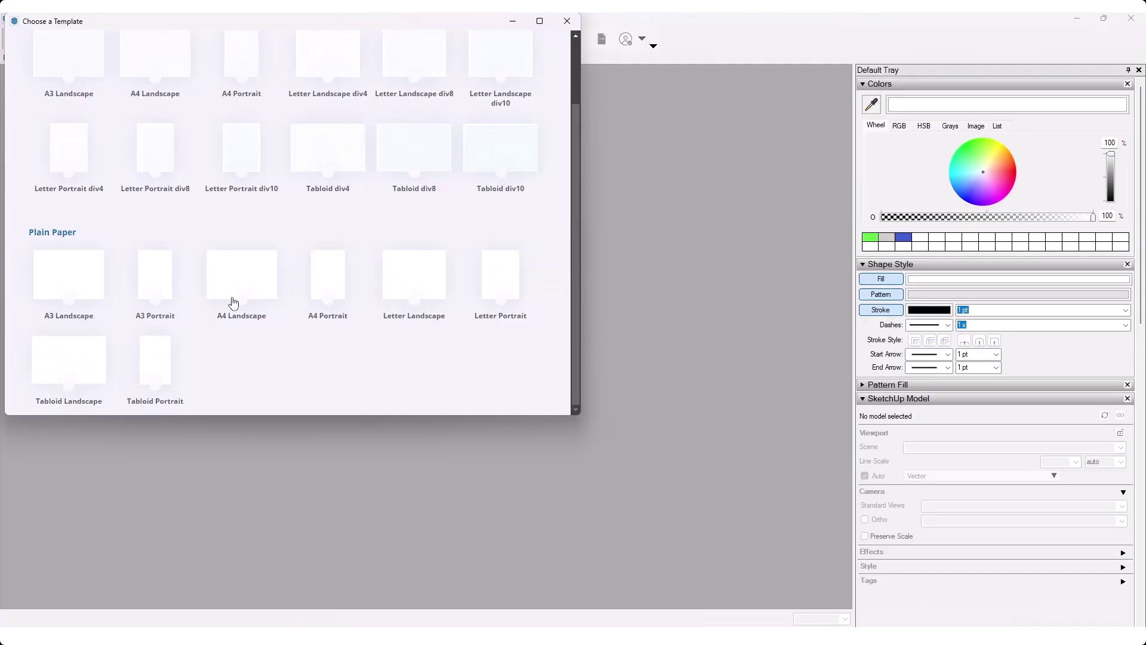
Start a plain-paper document and show the Base scene in the inserted model viewport
double_click(238, 272)
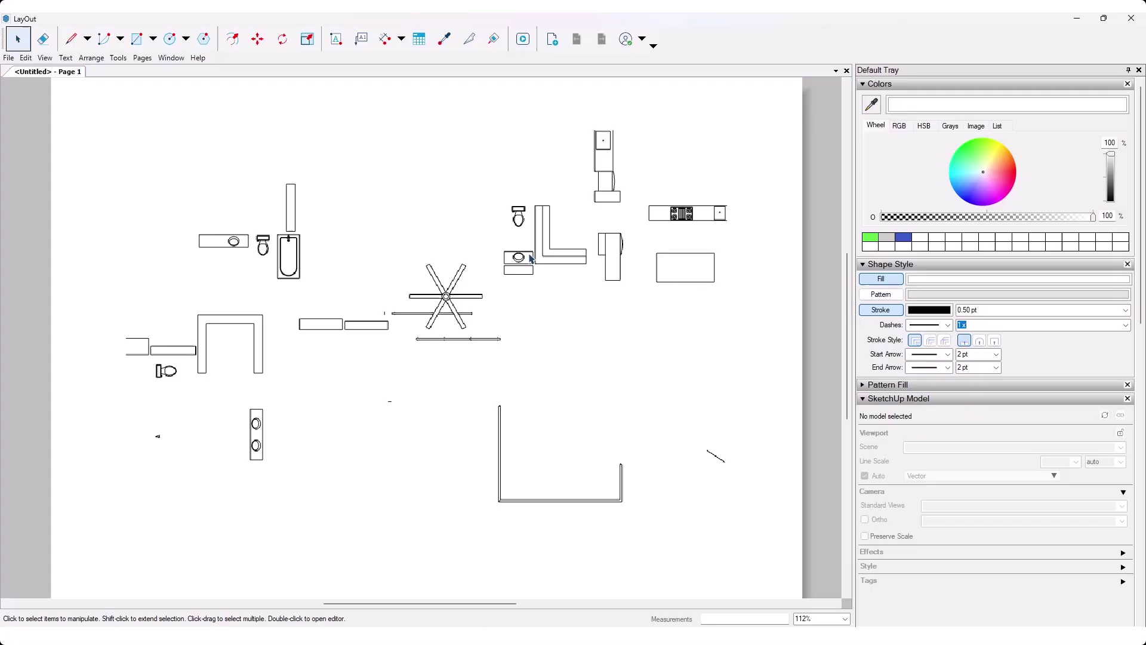
click(545, 252)
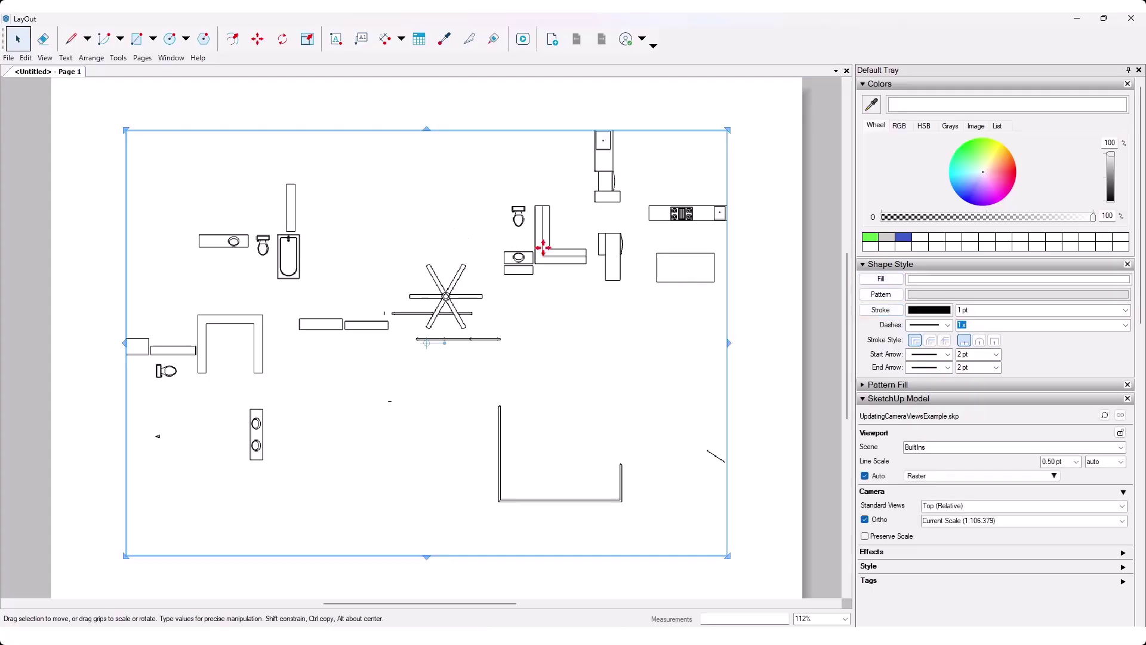
right_click(543, 247)
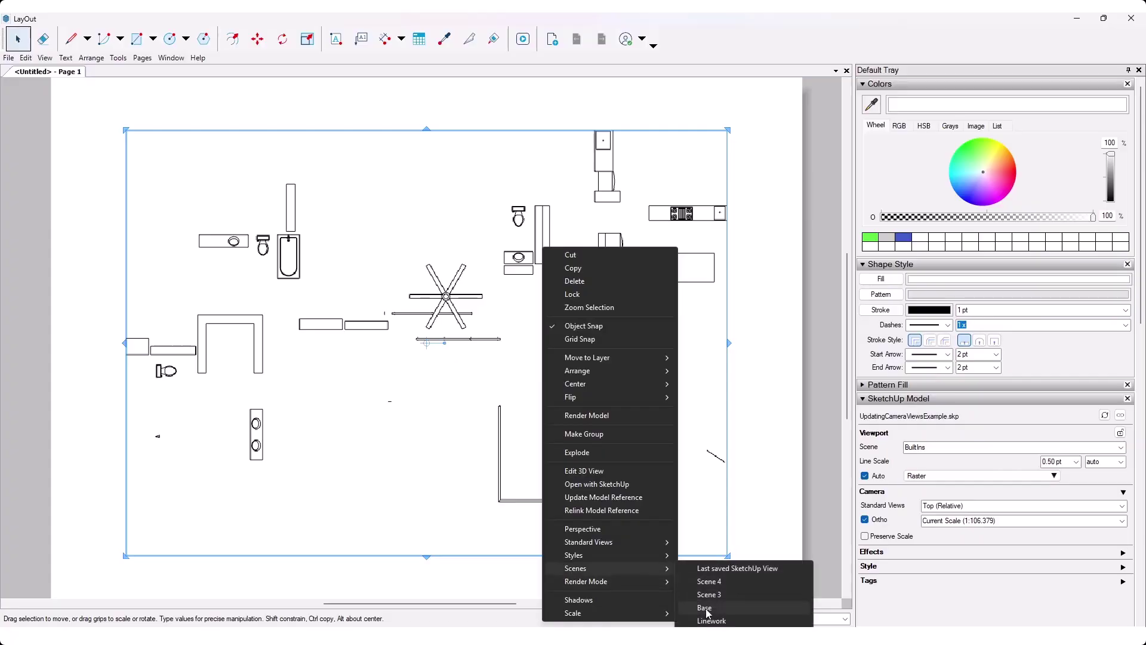
click(703, 608)
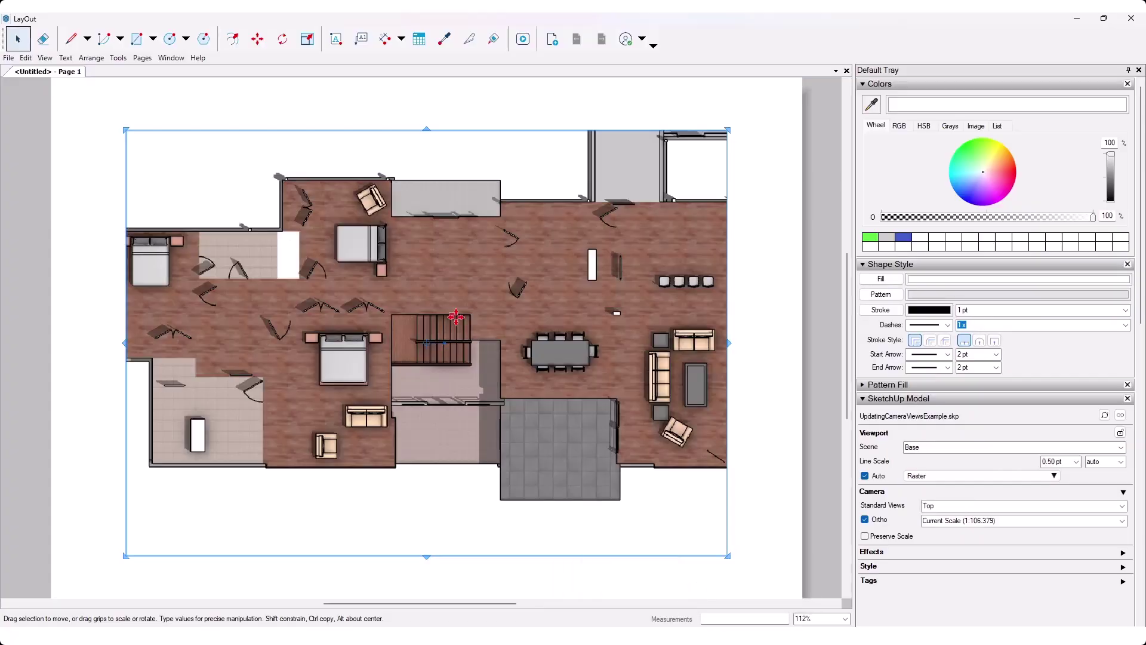
Set the viewport's scale to 1" = 10' (1:120)
scroll(1038, 445, down, 2)
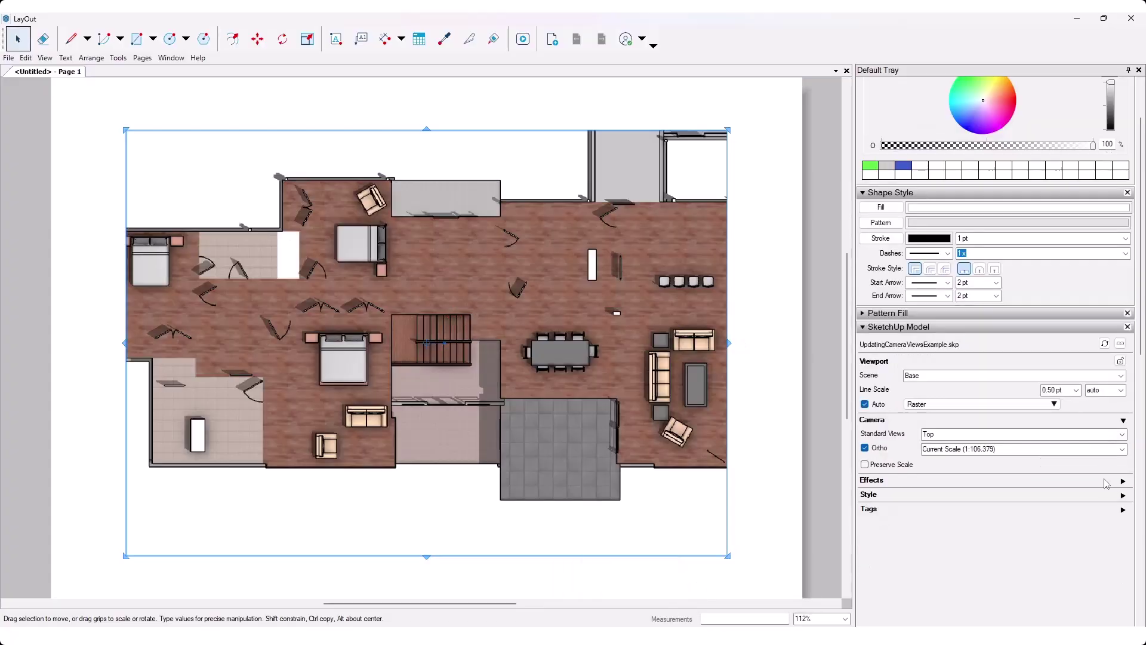
click(1122, 449)
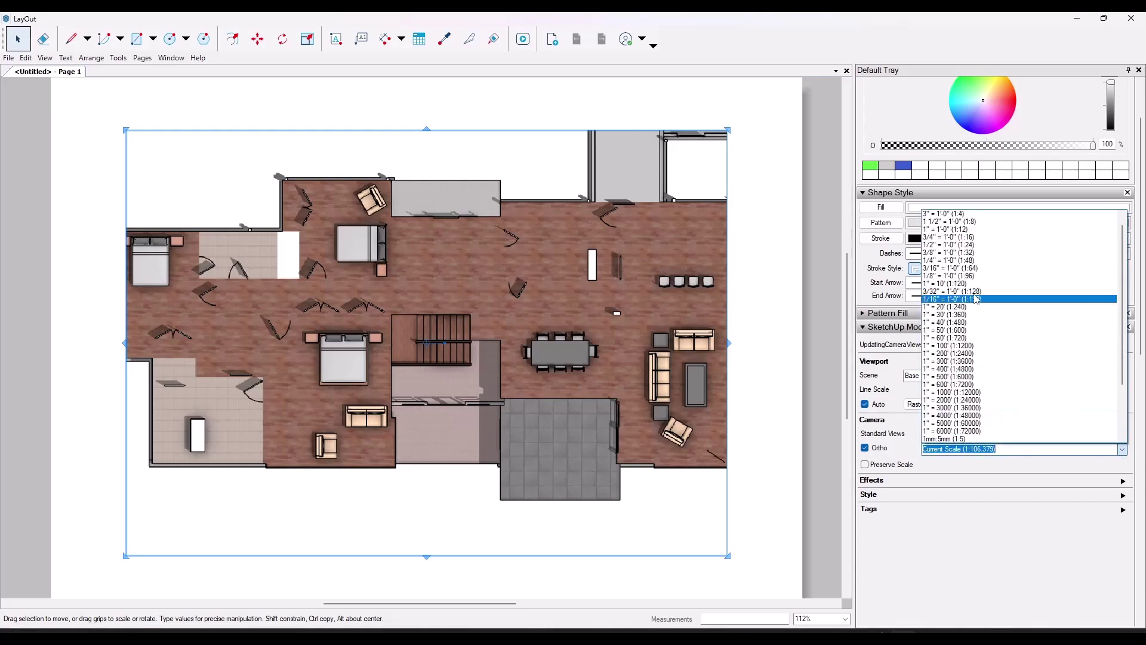
click(944, 213)
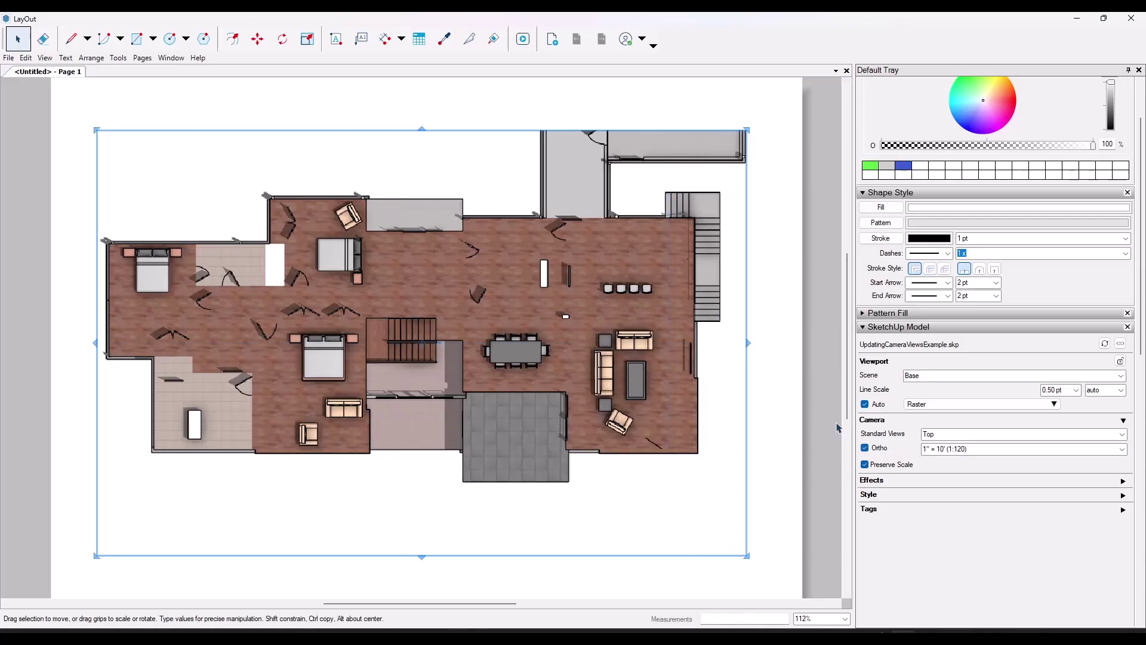
Add a new layer named Viewport - Base
click(866, 329)
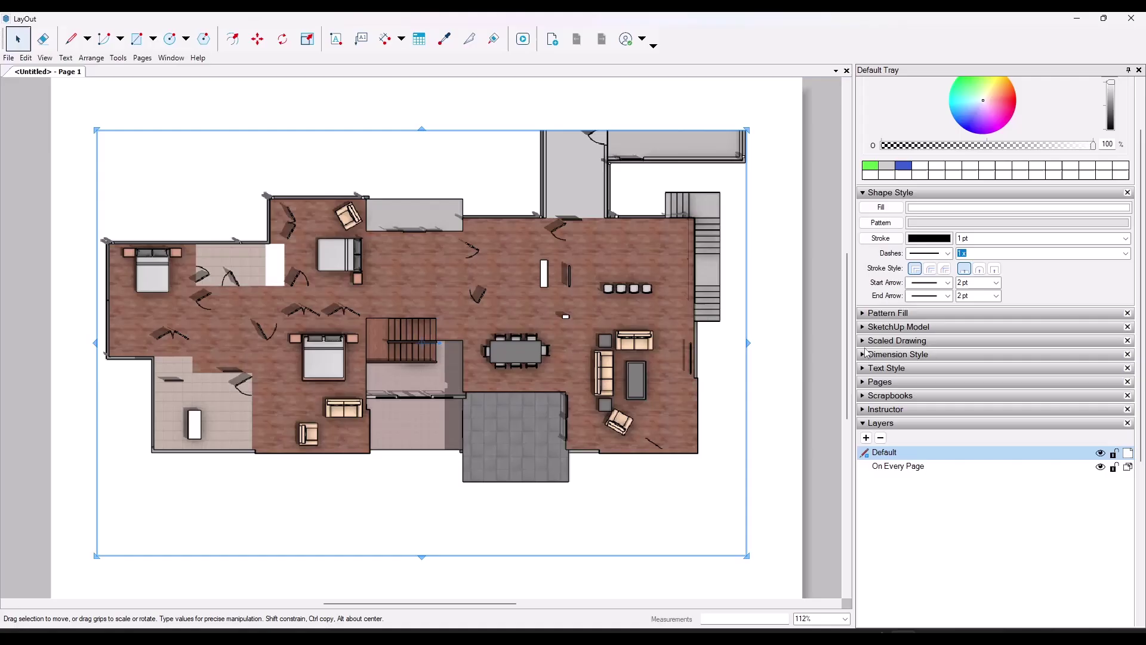
click(867, 437)
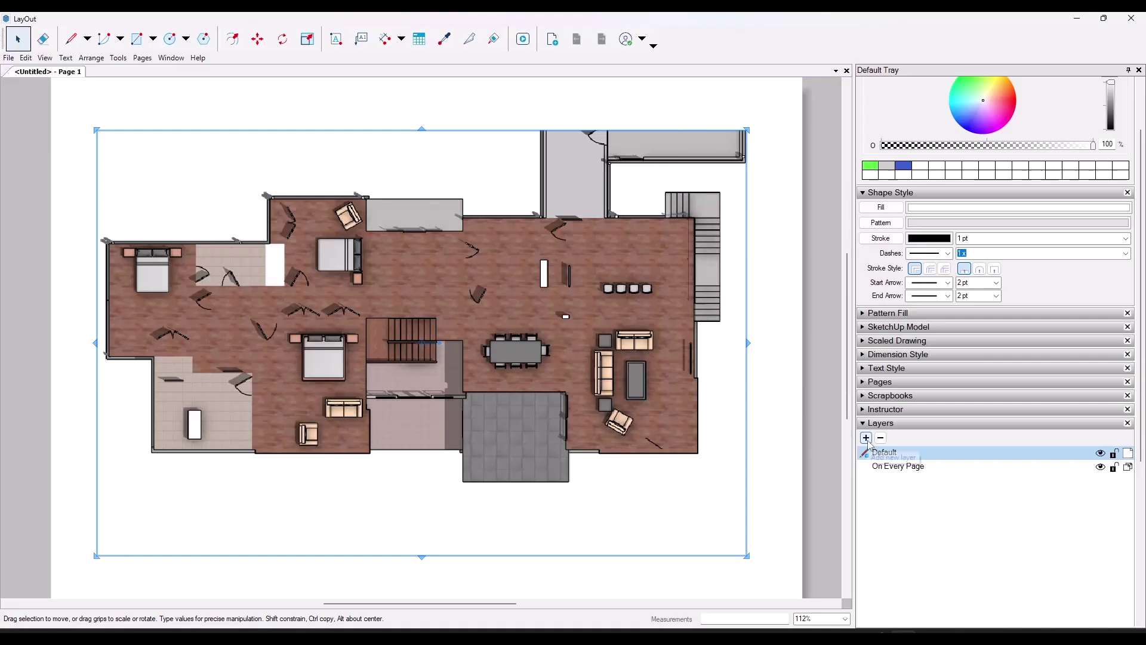
double_click(900, 453)
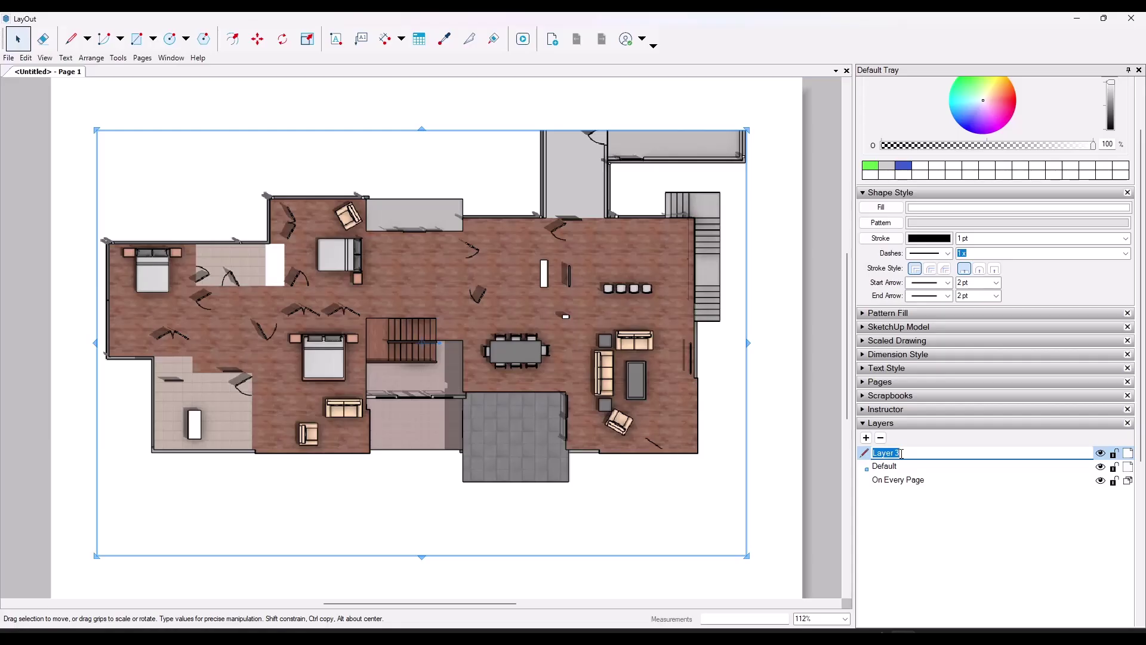
text(Viewport - Base)
key(Return)
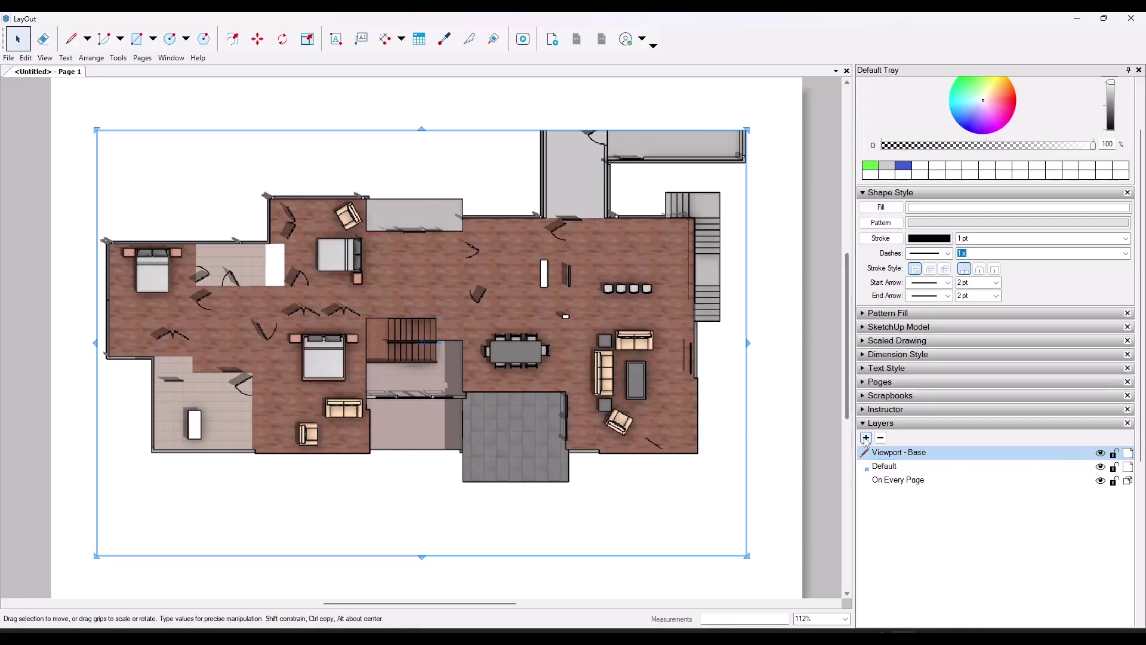
Add a second layer named Viewport - Linework
scroll(867, 443, down, 4)
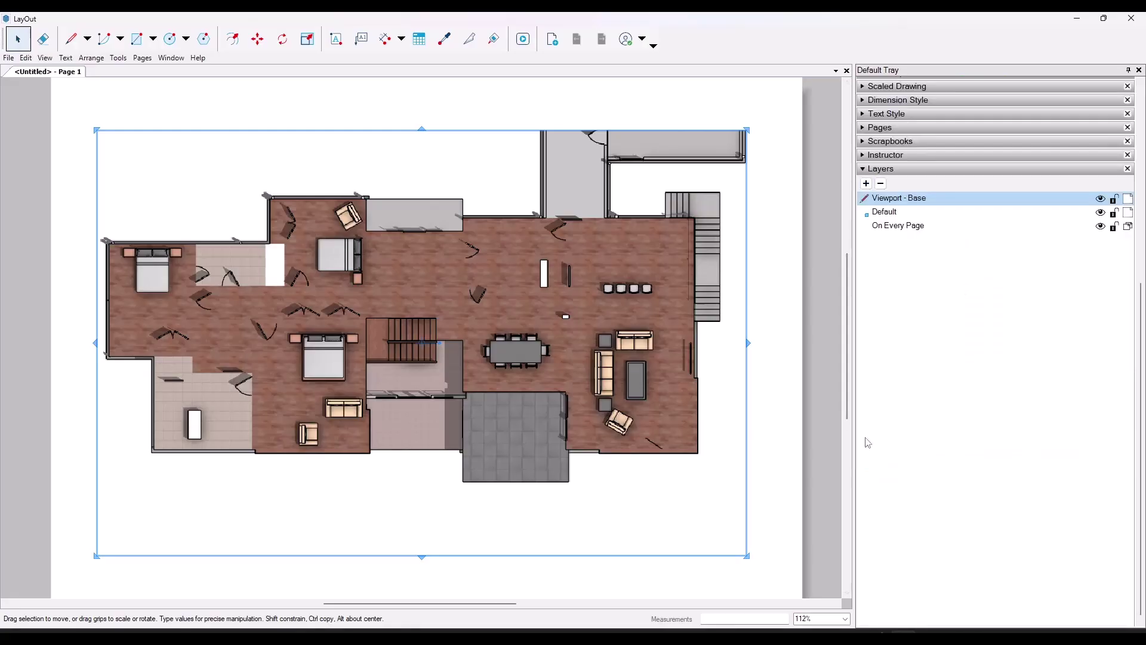
click(866, 184)
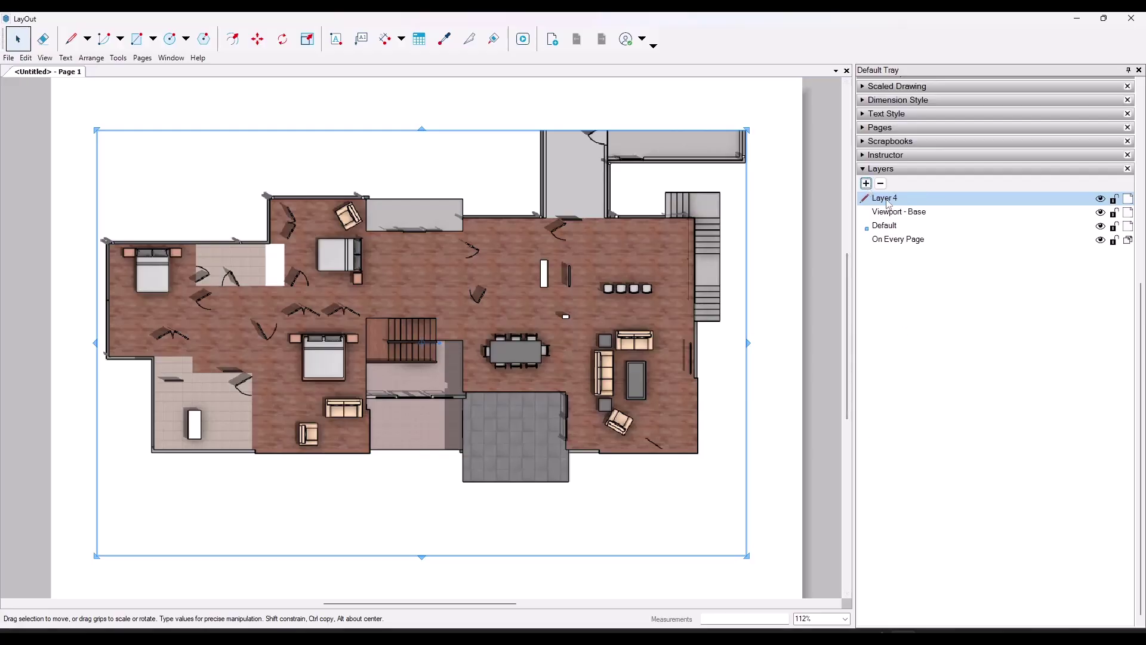
double_click(885, 199)
text(Viewport - Linework)
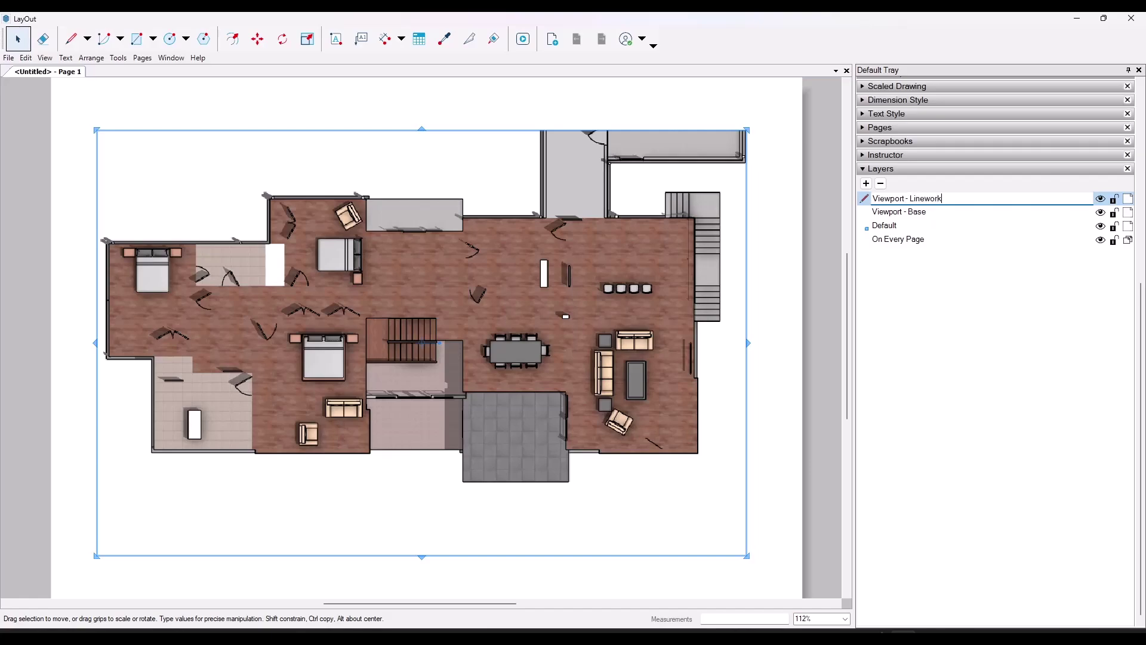
key(Return)
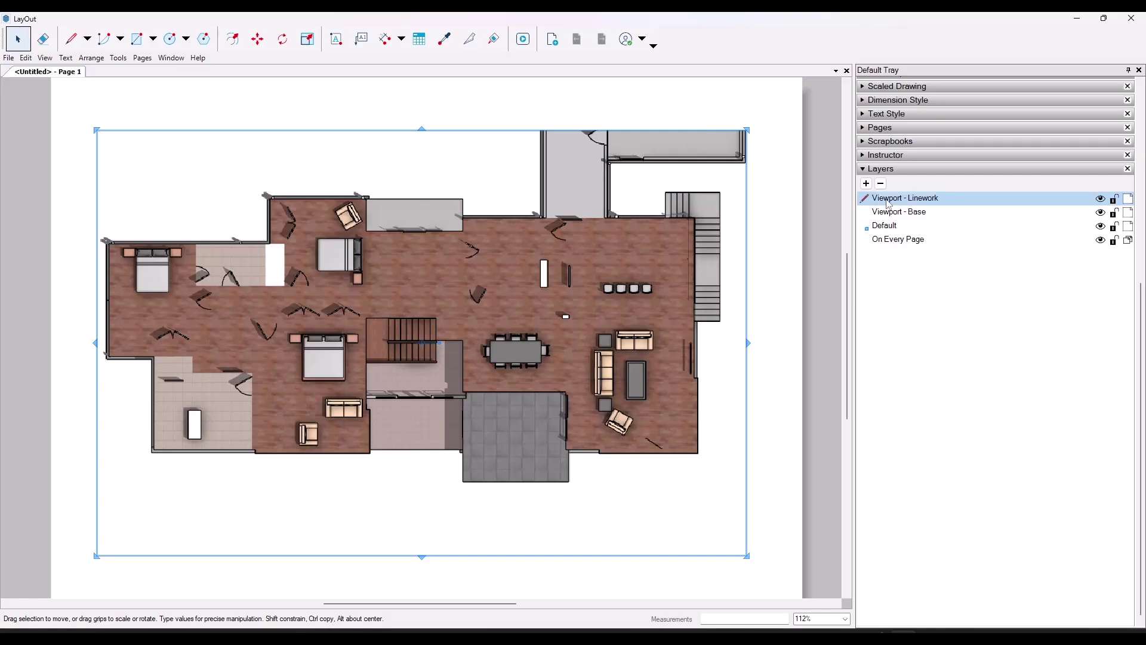
Add a third layer named Viewport - Built-Ins
click(866, 184)
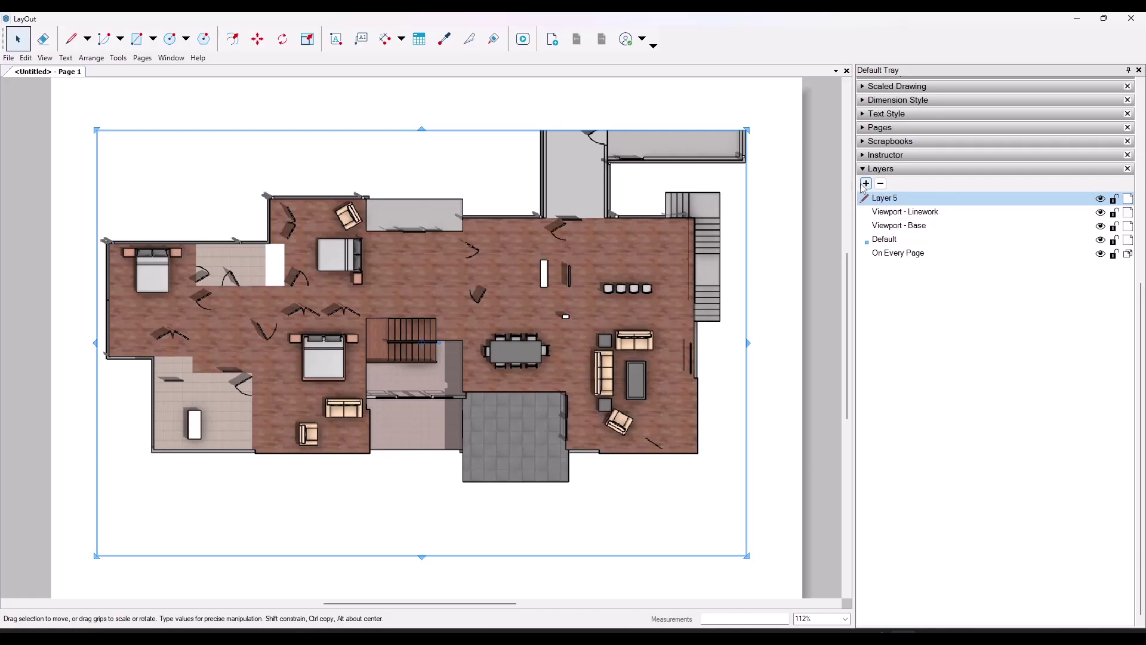
double_click(880, 198)
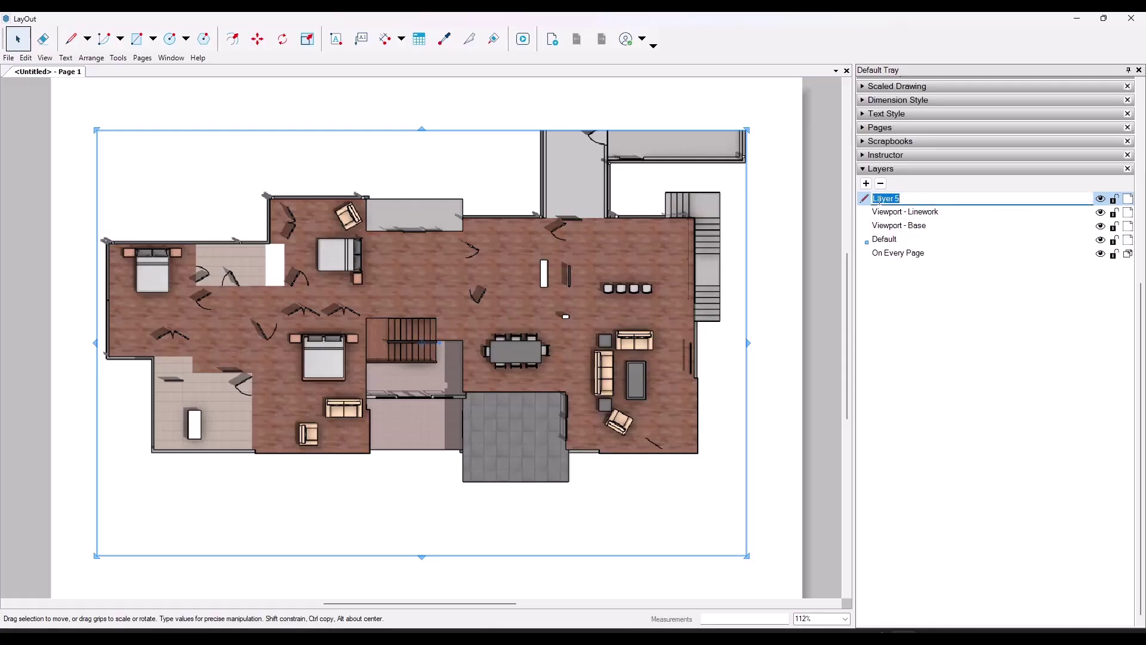
text(Viewport - Built-Ins)
key(Return)
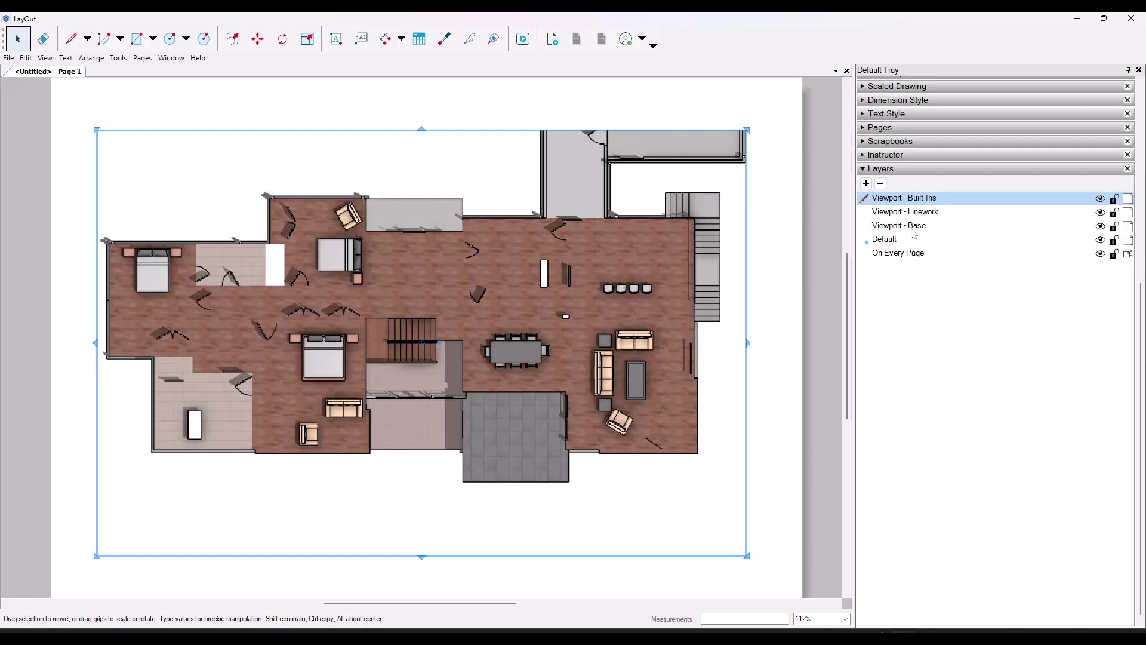
Move the floor-plan viewport onto the Viewport - Base layer
right_click(702, 276)
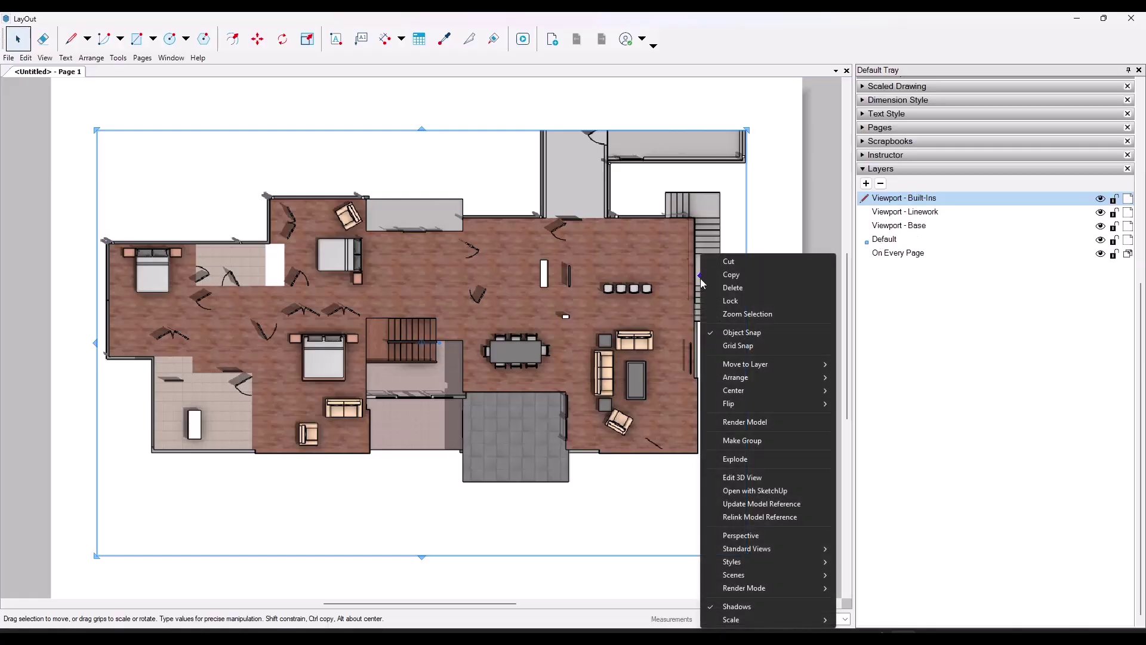
mouse_move(744, 567)
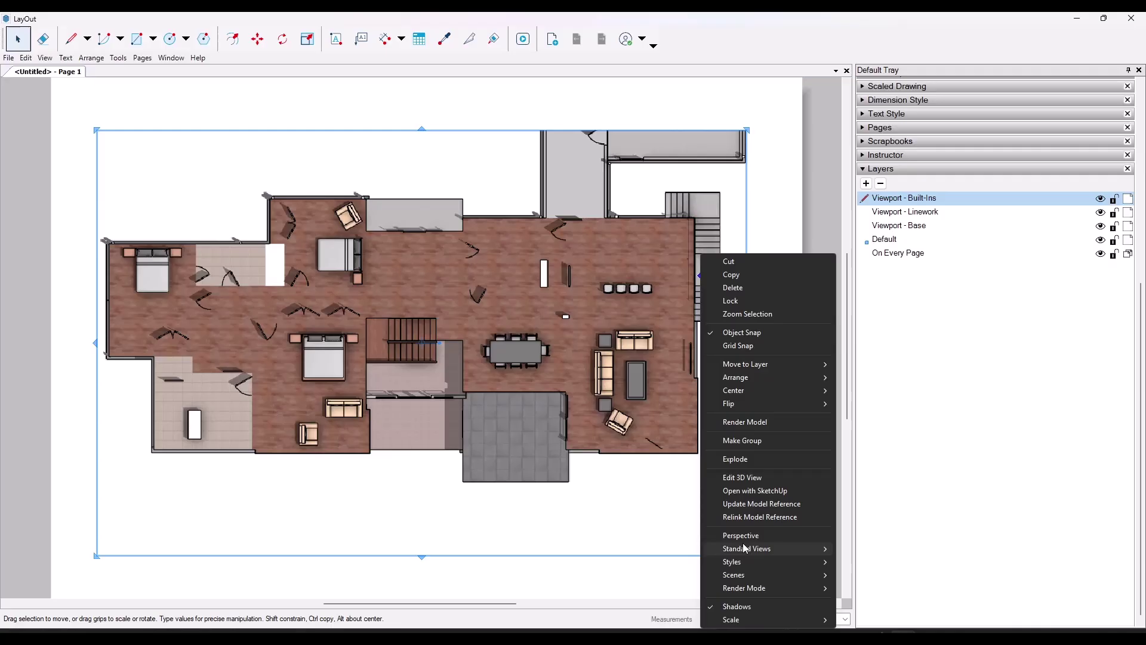
mouse_move(800, 364)
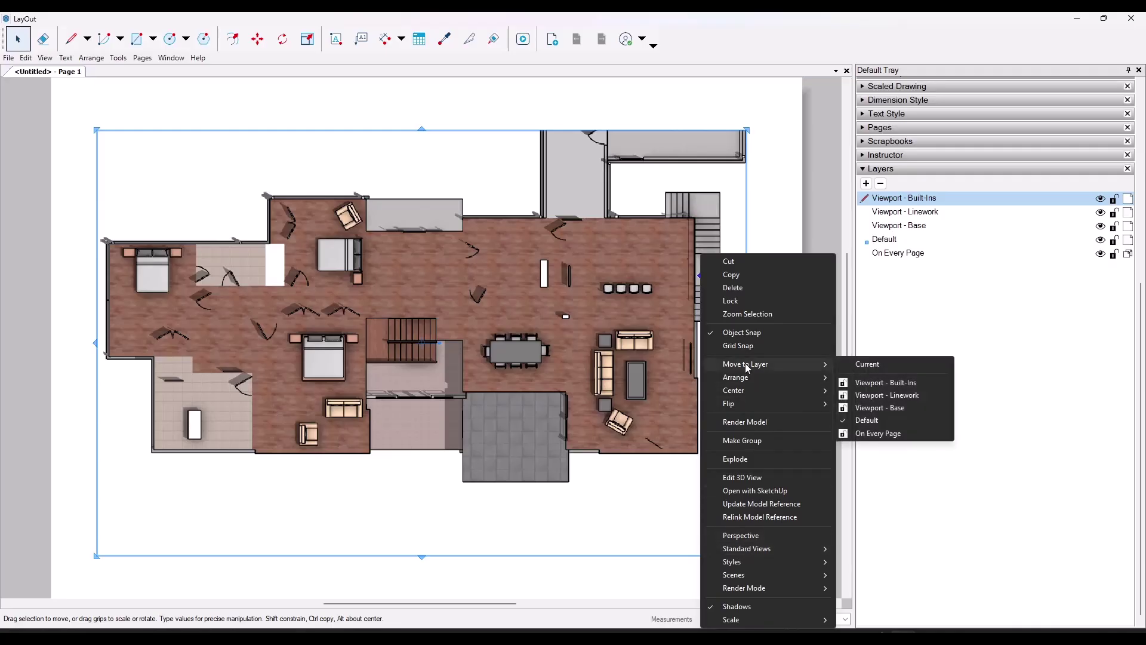
click(879, 407)
Copy the viewport, lock Viewport - Base, and paste the copy onto Viewport - Linework
right_click(647, 260)
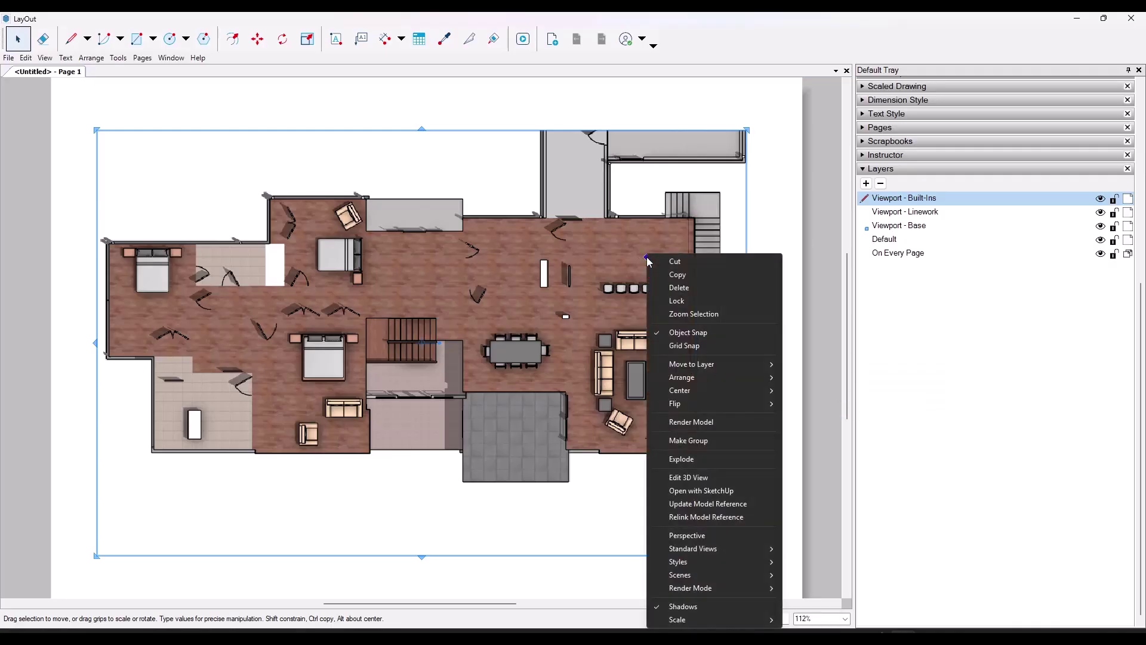
click(677, 276)
click(906, 213)
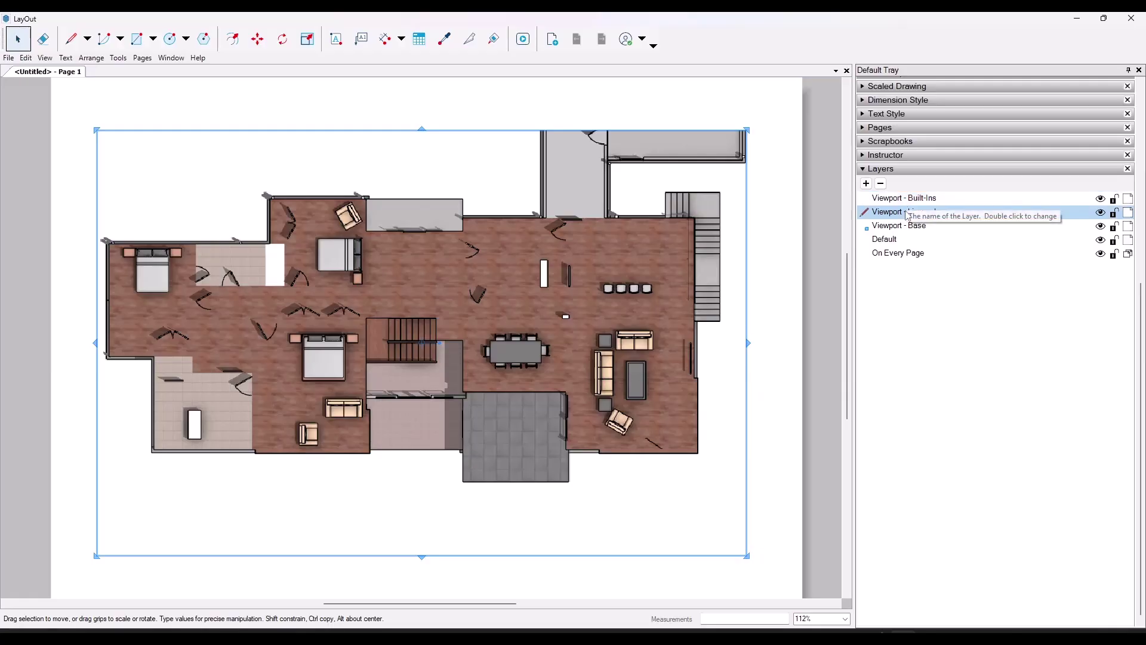
click(1115, 227)
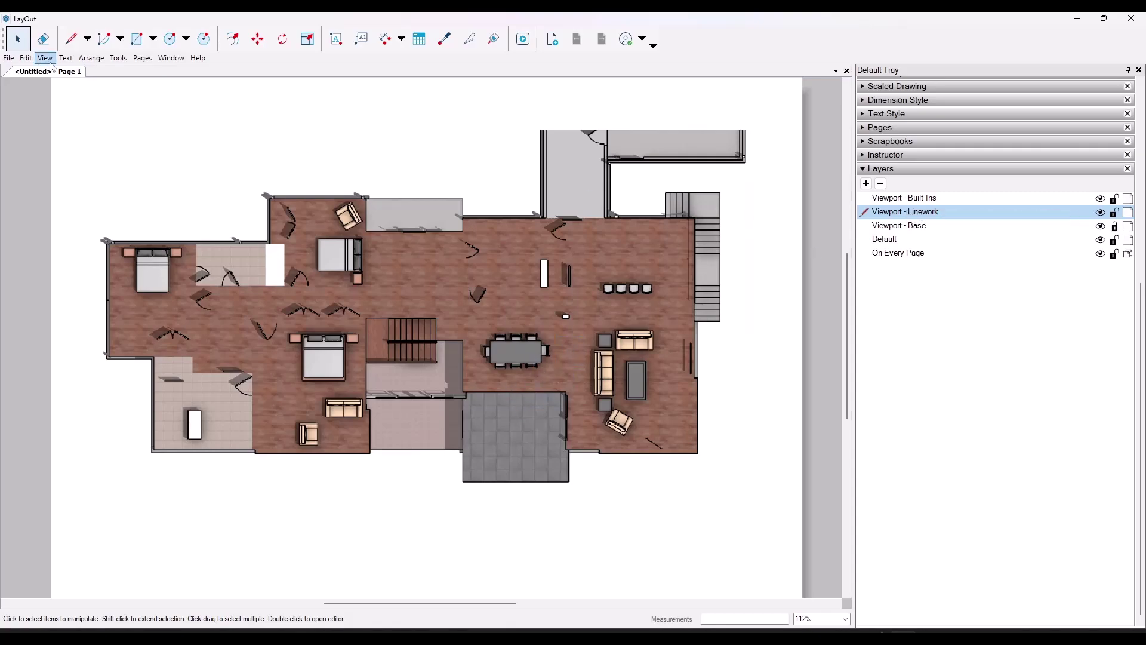
click(26, 57)
click(68, 168)
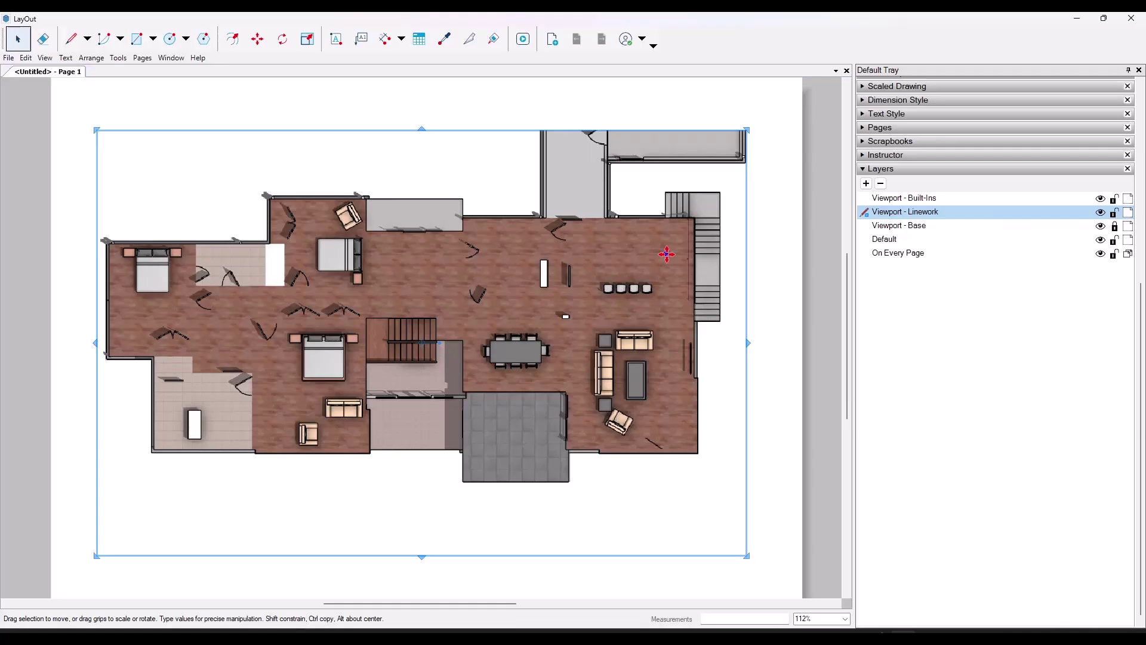
Show the Linework scene in the pasted viewport
right_click(686, 260)
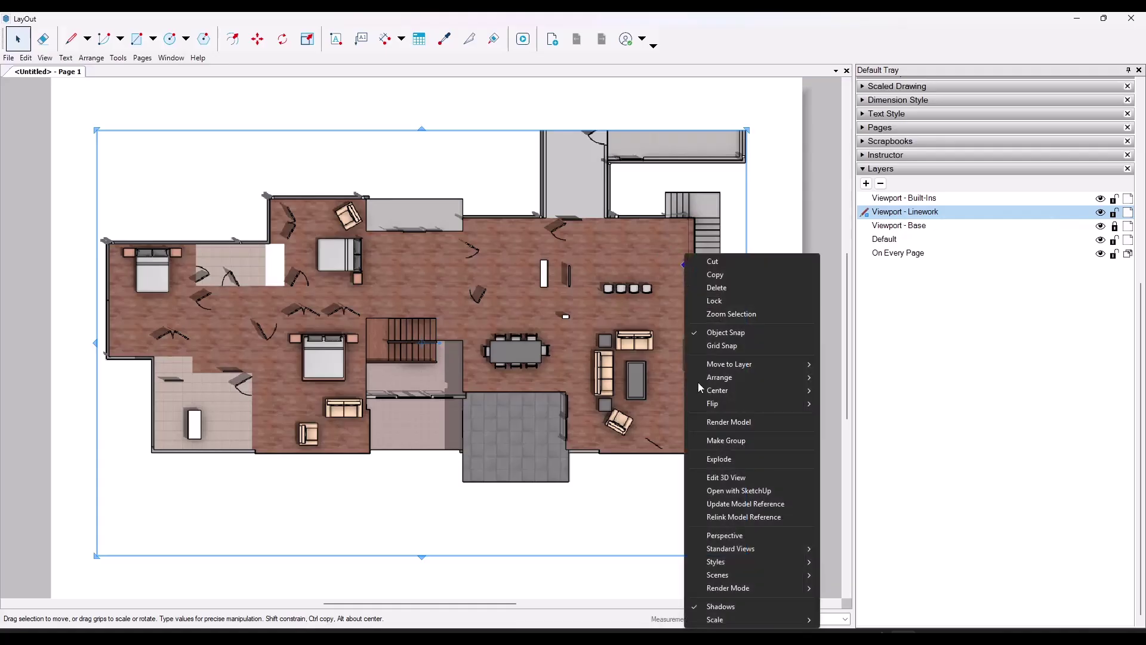
mouse_move(736, 578)
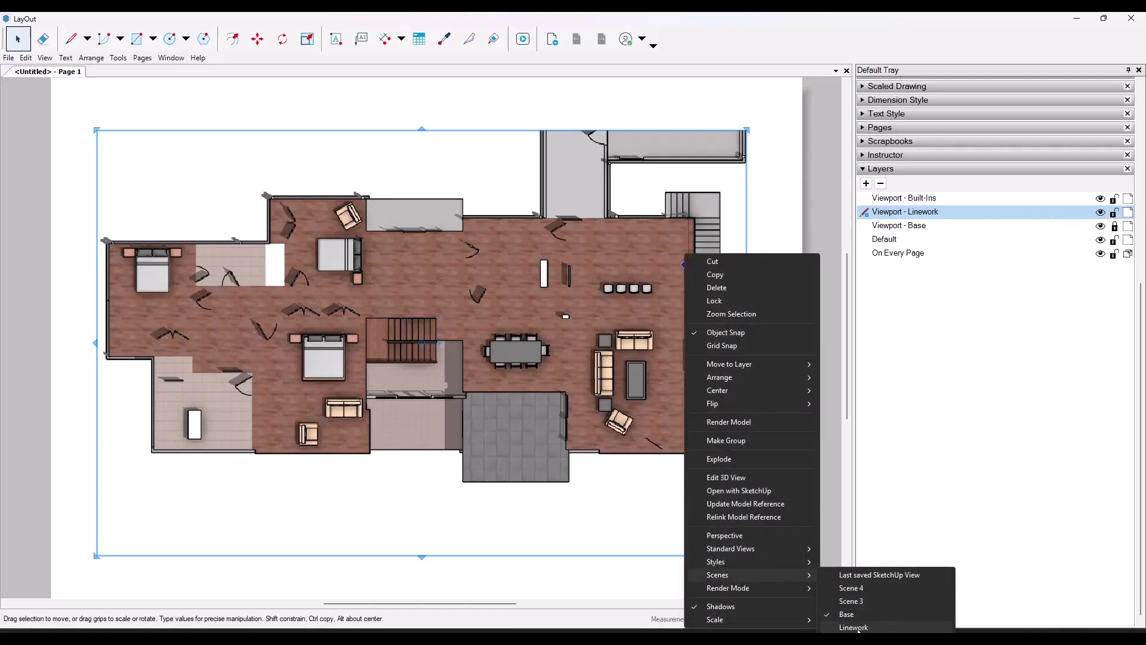
click(878, 627)
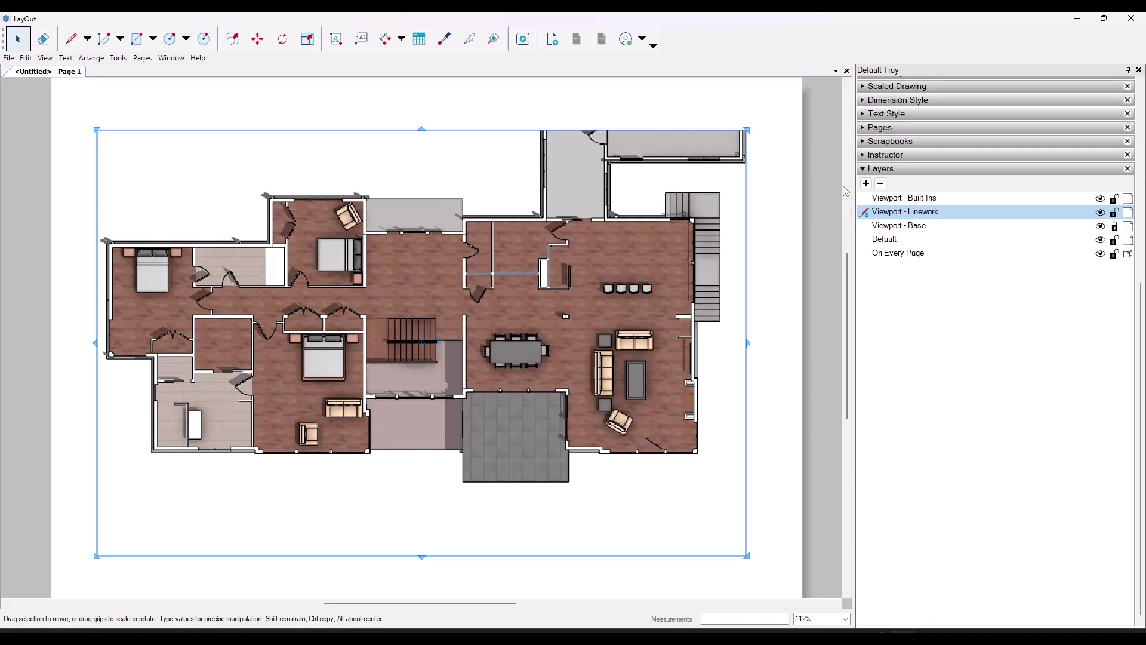
Set the Linework viewport's render mode to Hybrid, after briefly trying Vector
click(1048, 353)
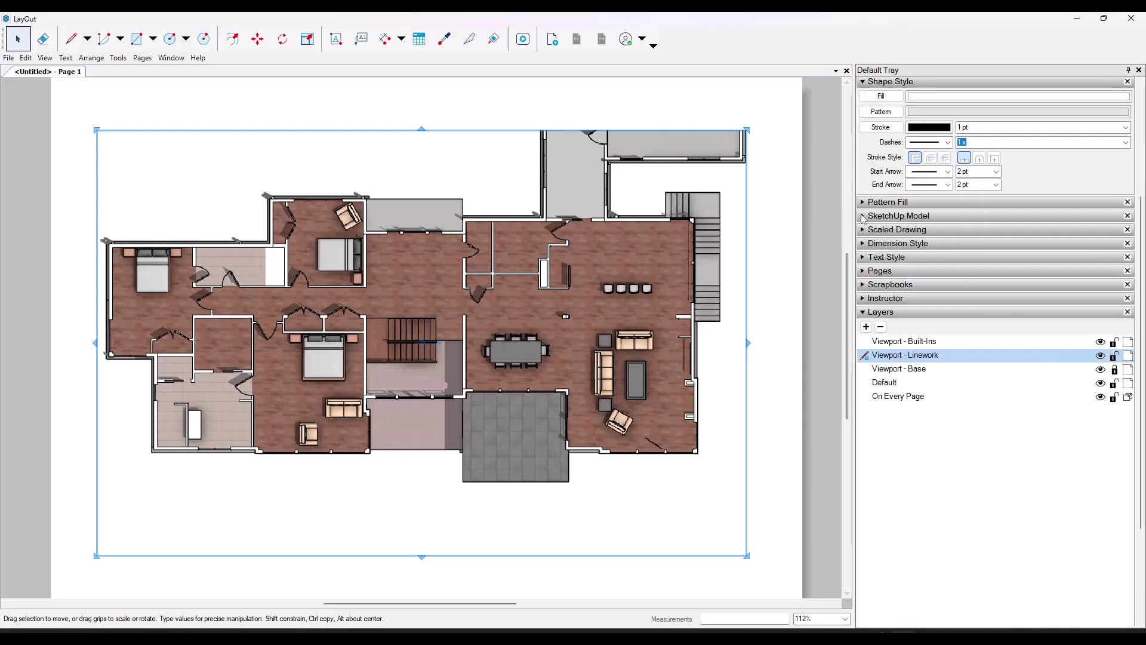
click(864, 216)
click(945, 293)
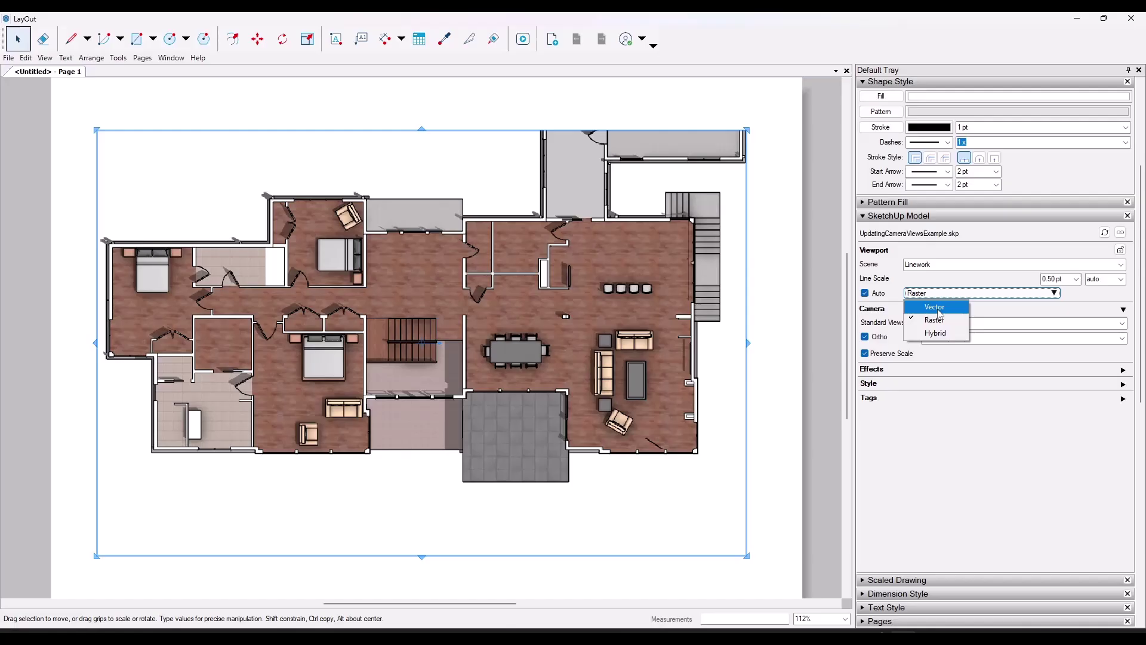
click(937, 306)
click(682, 356)
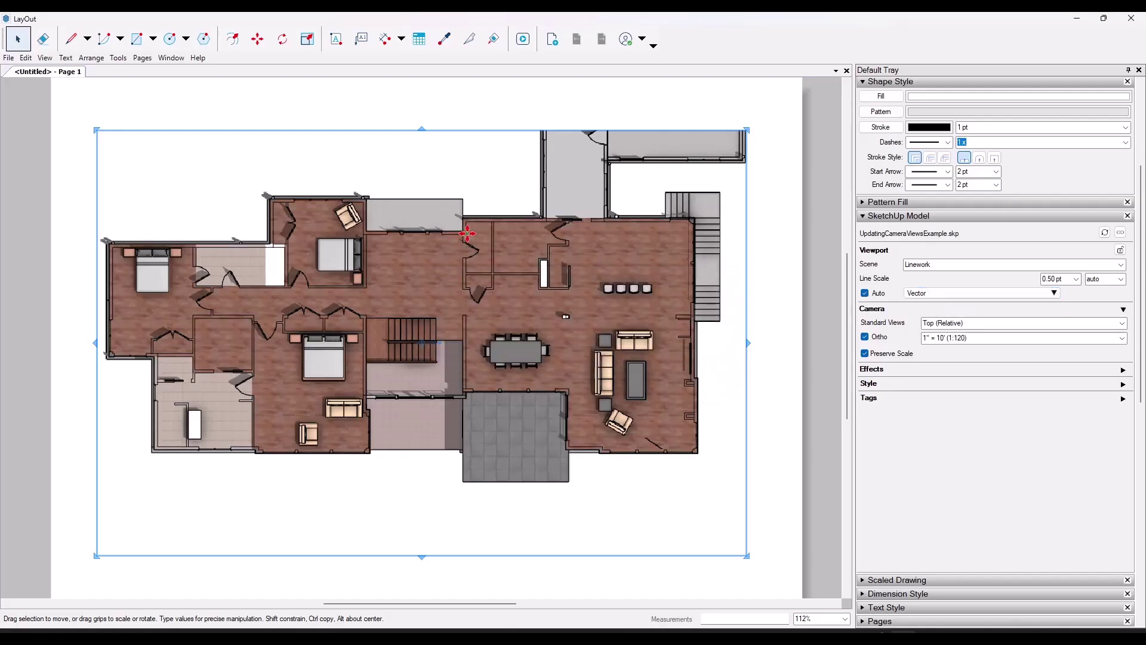
scroll(466, 239, up, 8)
scroll(466, 241, down, 2)
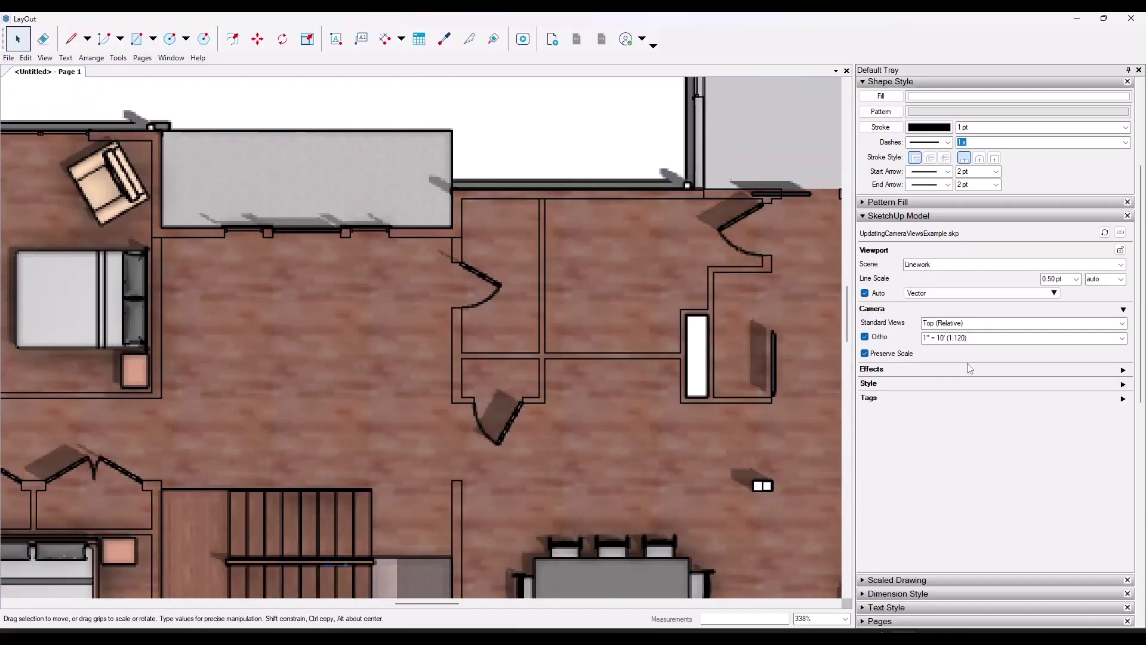
click(979, 292)
click(923, 330)
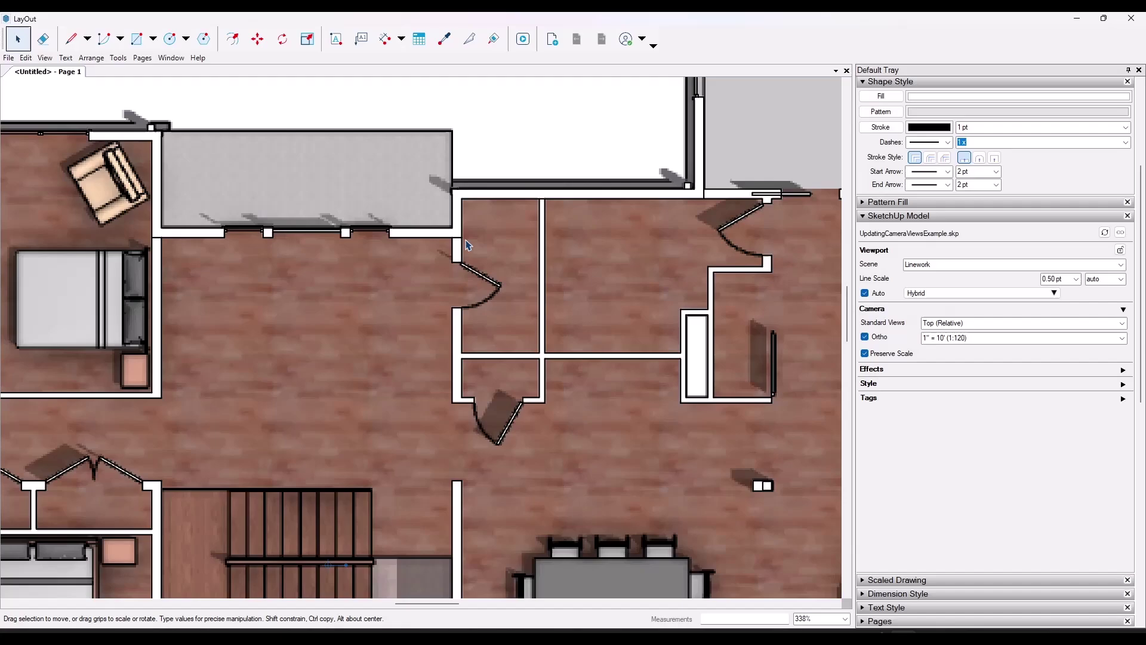
Make Viewport - Linework the current layer with the full page in view
scroll(470, 244, down, 2)
scroll(279, 361, up, 8)
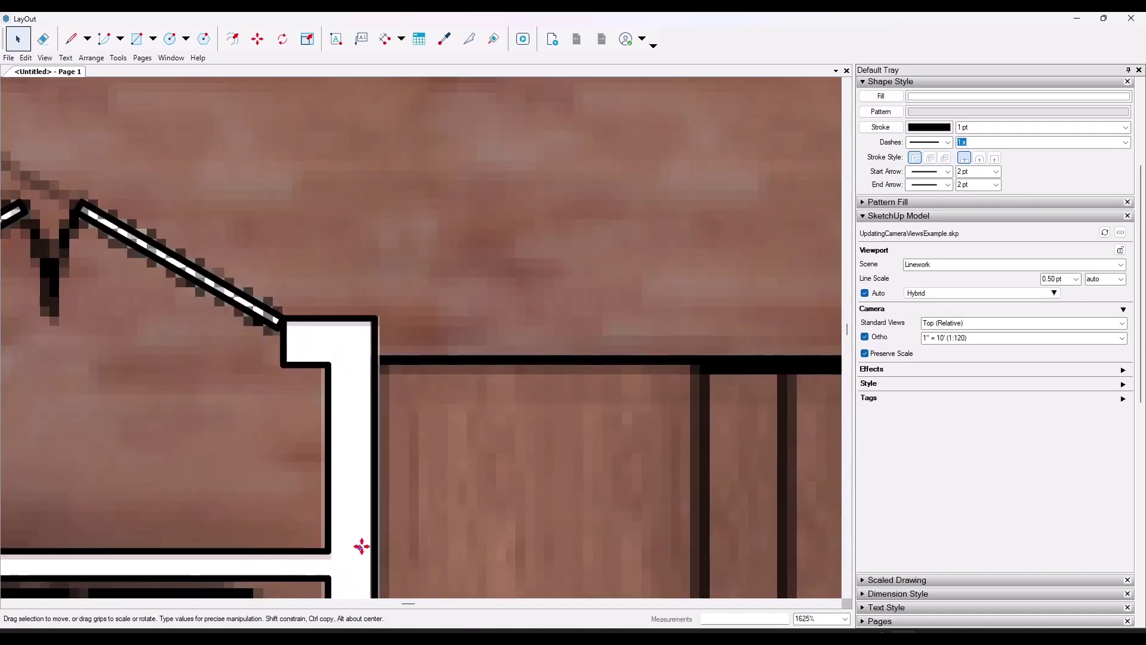
scroll(339, 323, down, 10)
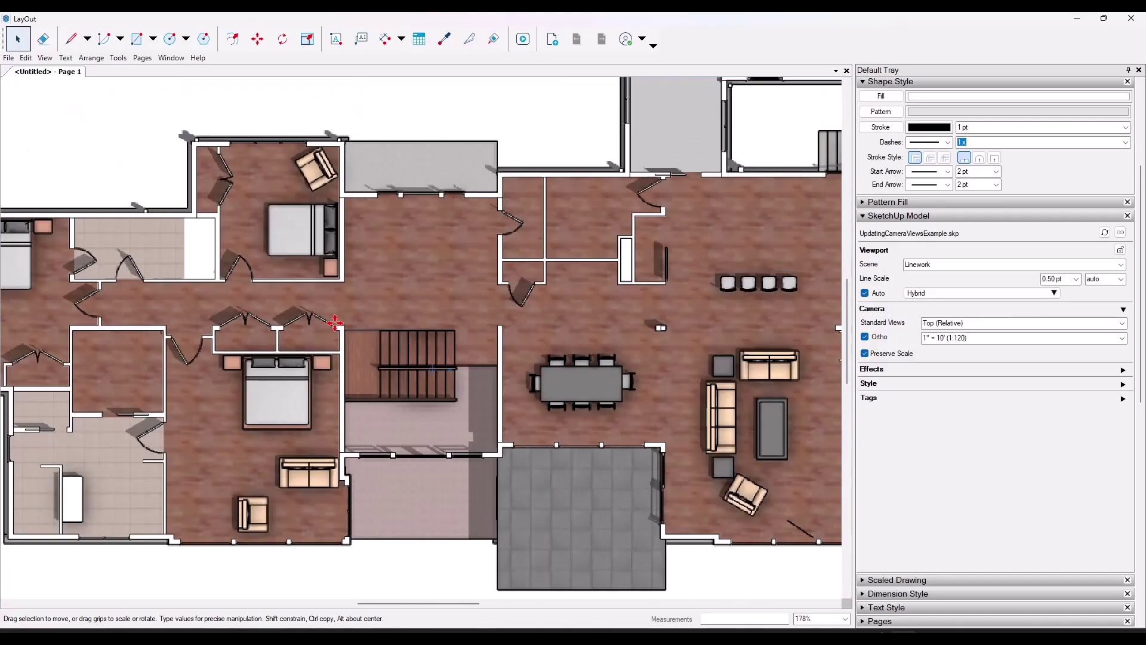
scroll(339, 323, down, 1)
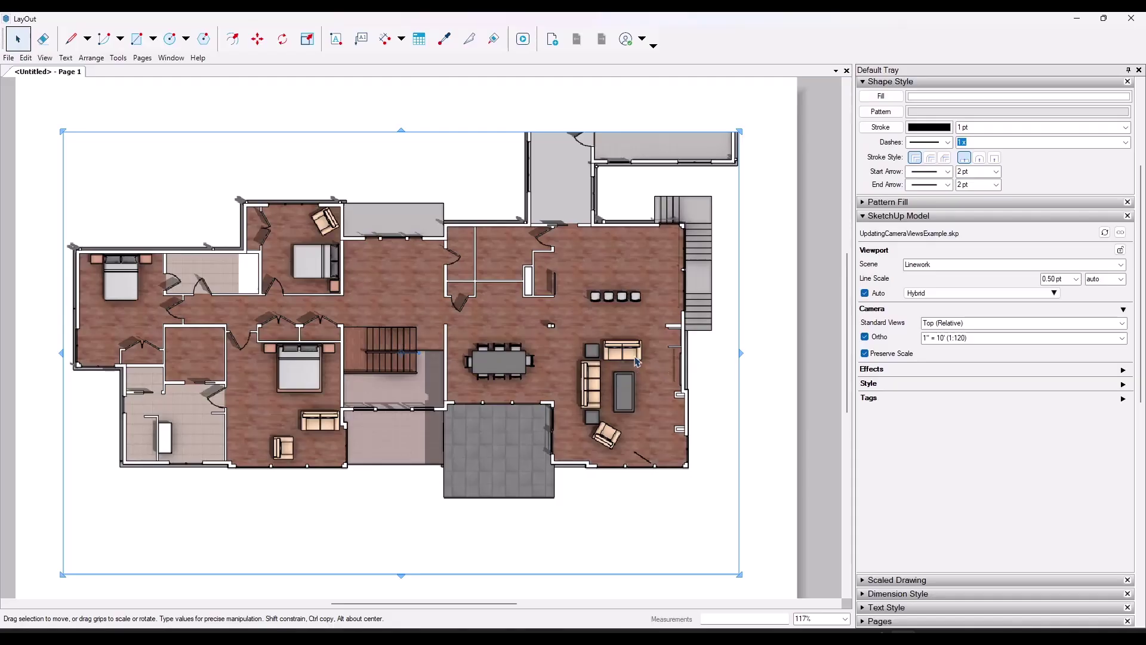
scroll(962, 487, down, 5)
click(1013, 422)
scroll(688, 373, down, 1)
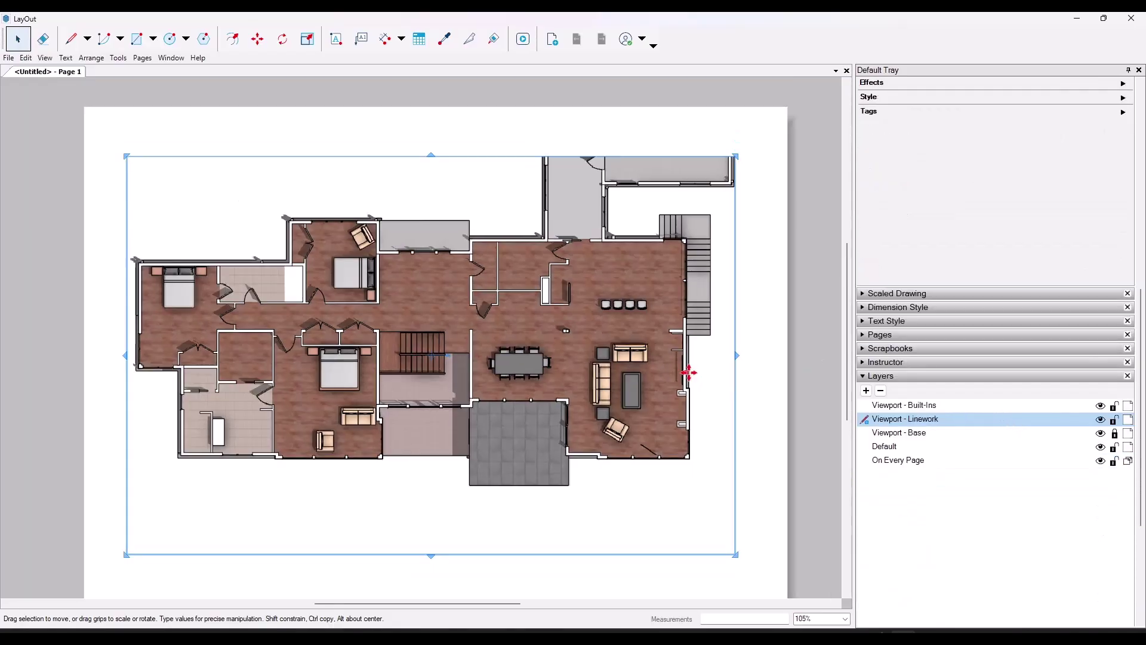
Copy the viewport, lock Viewport - Linework, and paste the copy onto Viewport - Built-Ins
right_click(688, 373)
click(722, 274)
click(1113, 420)
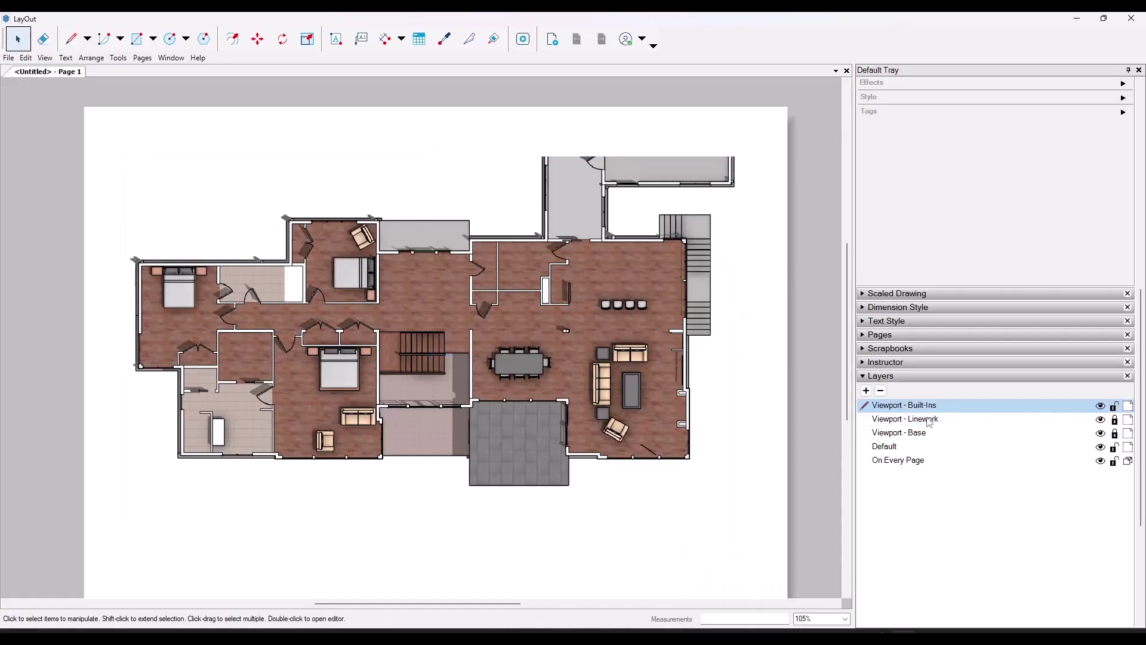
click(26, 57)
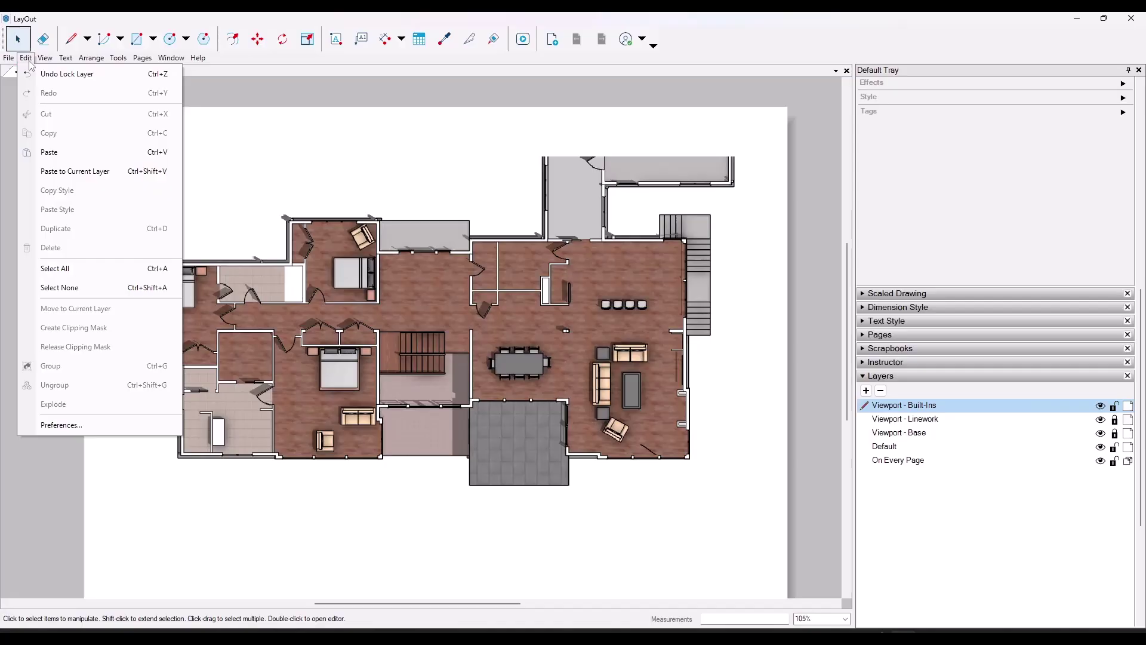
click(65, 157)
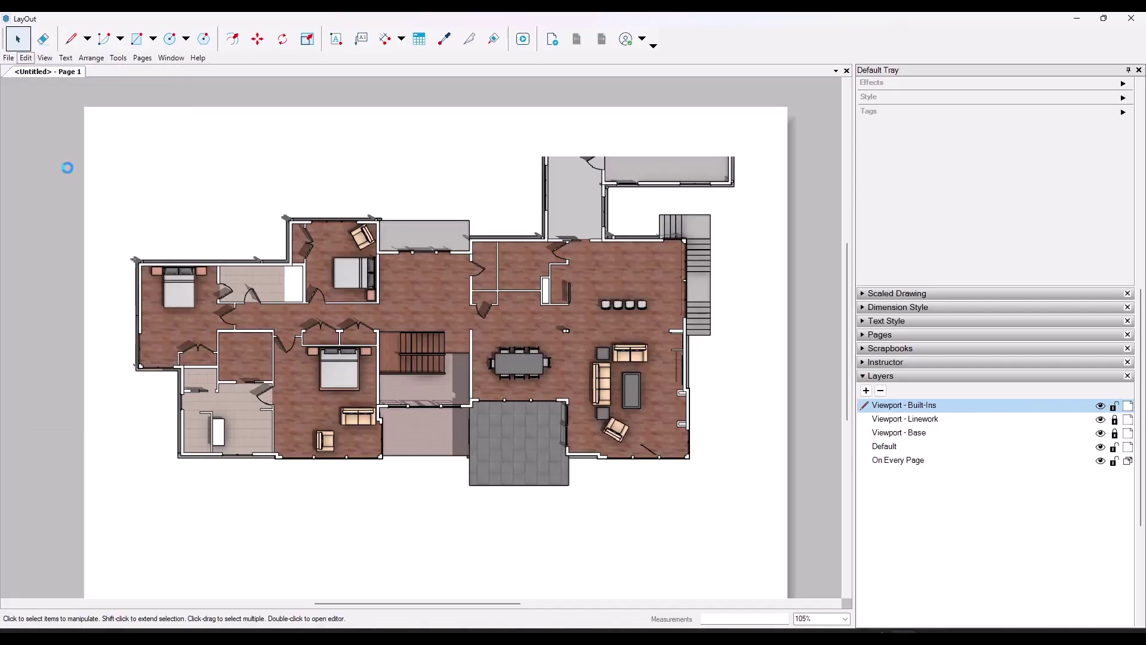
Show the BuiltIns scene in the newly pasted viewport
right_click(636, 297)
right_click(685, 256)
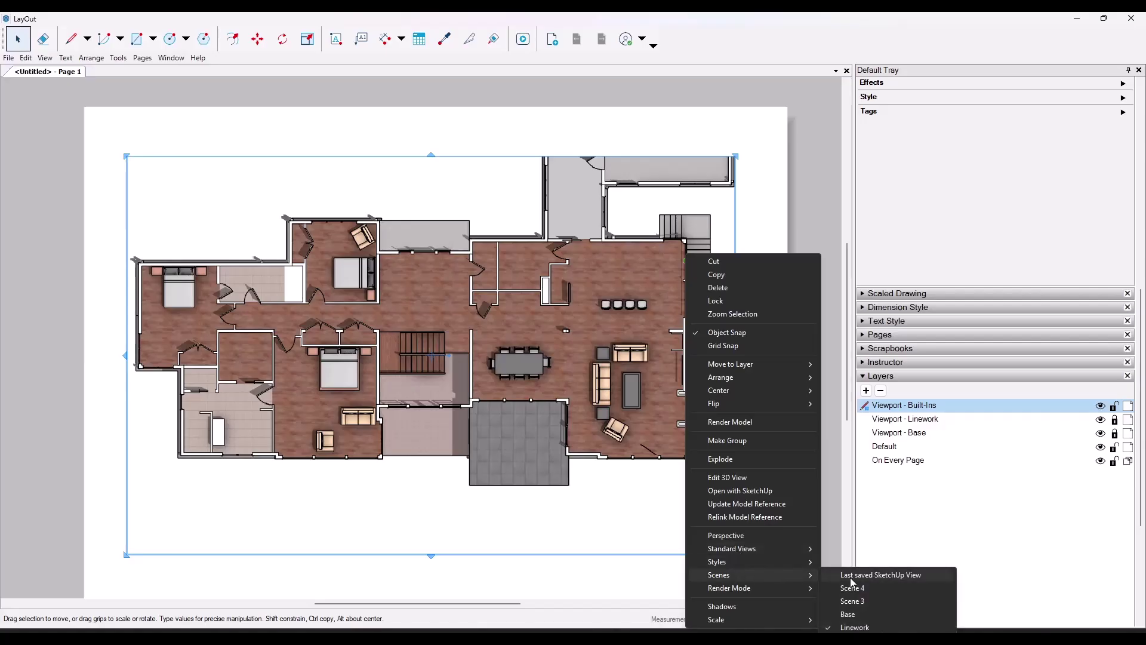
click(860, 602)
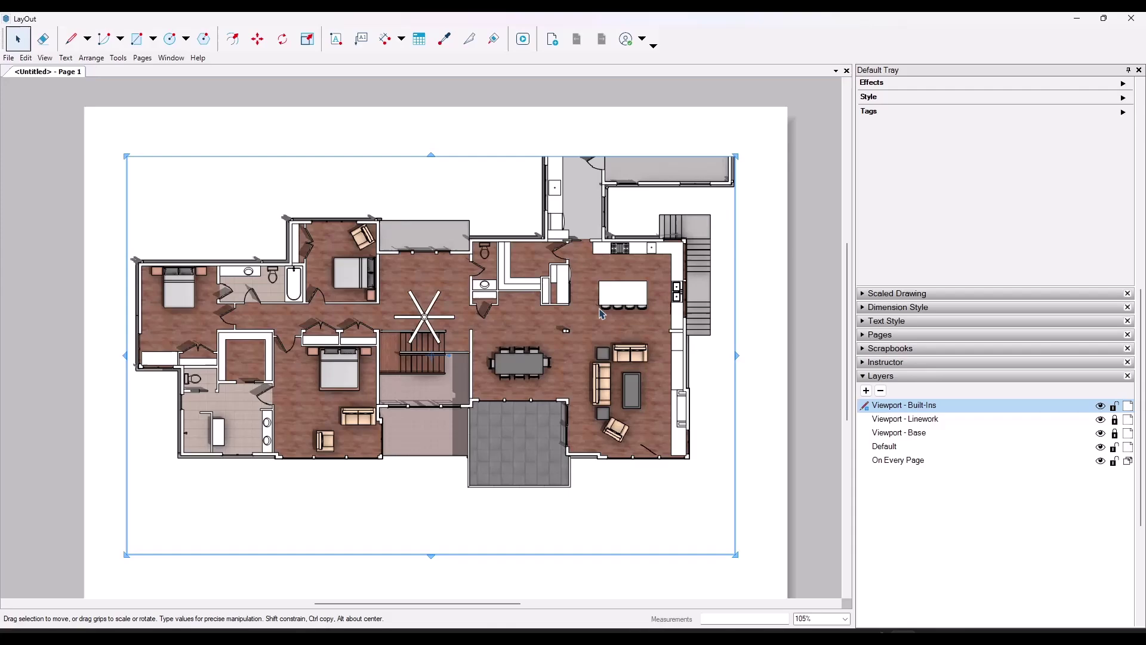
Keep the Built-Ins viewport in Hybrid rendering after briefly trying Vector
scroll(918, 195, up, 3)
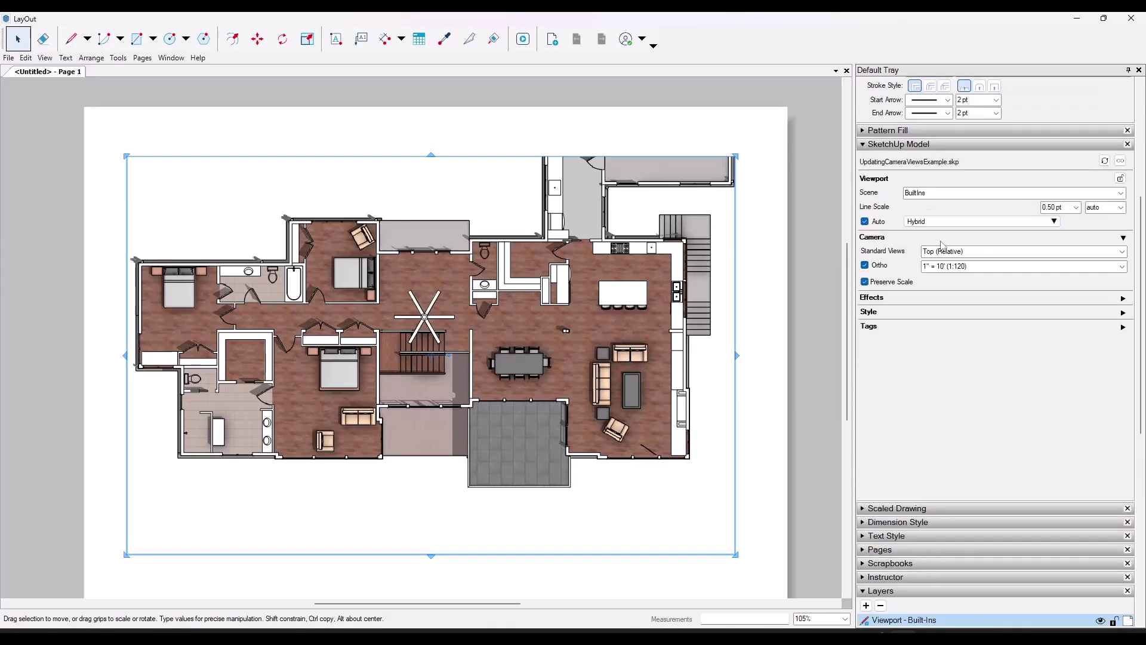
click(936, 222)
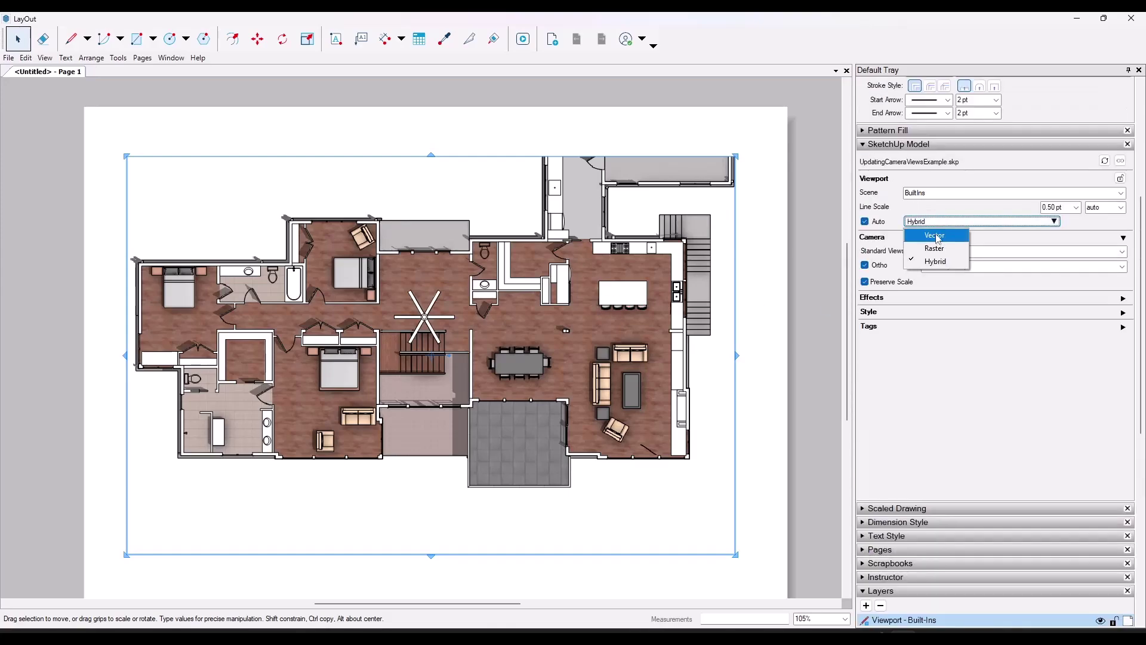
click(935, 236)
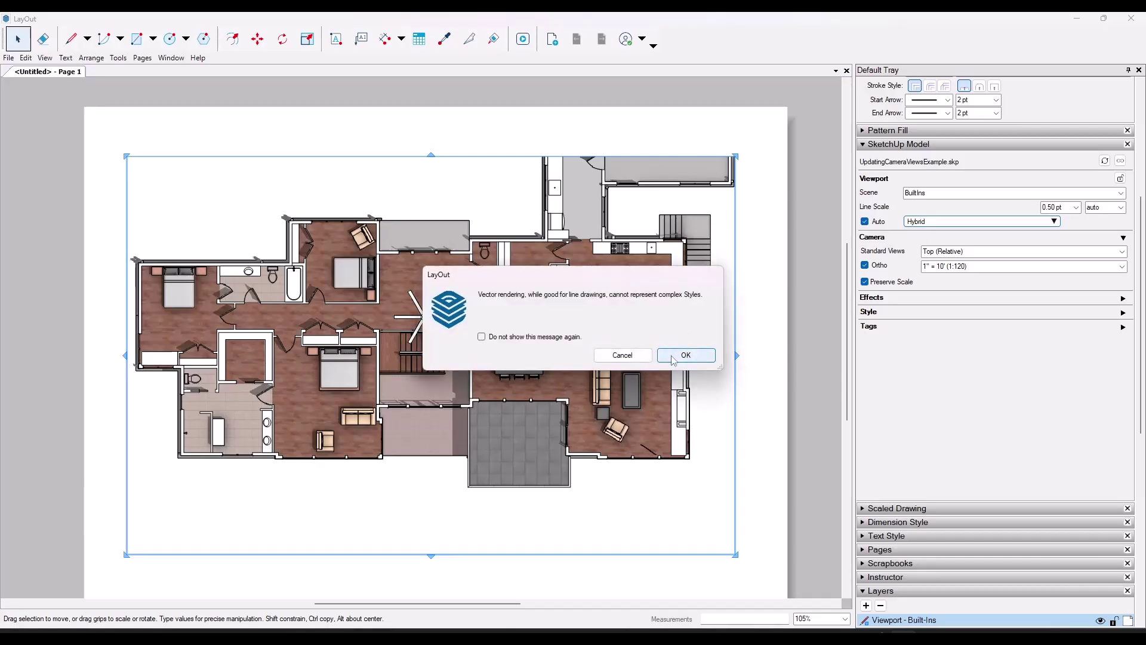
click(673, 357)
click(943, 222)
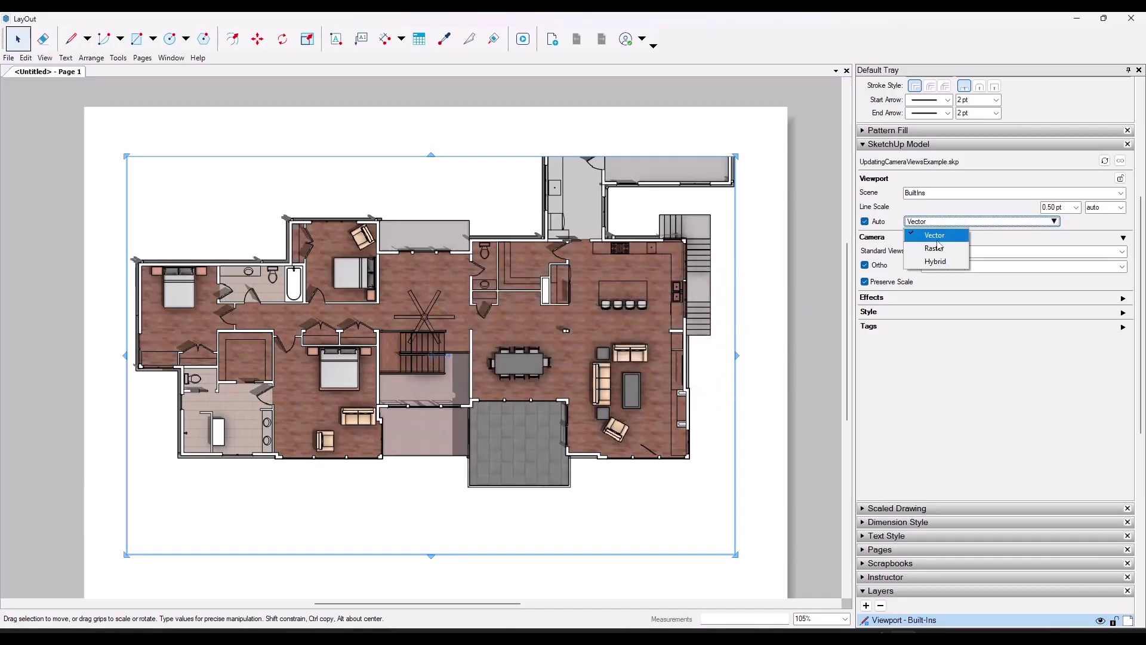
click(937, 262)
scroll(394, 313, up, 7)
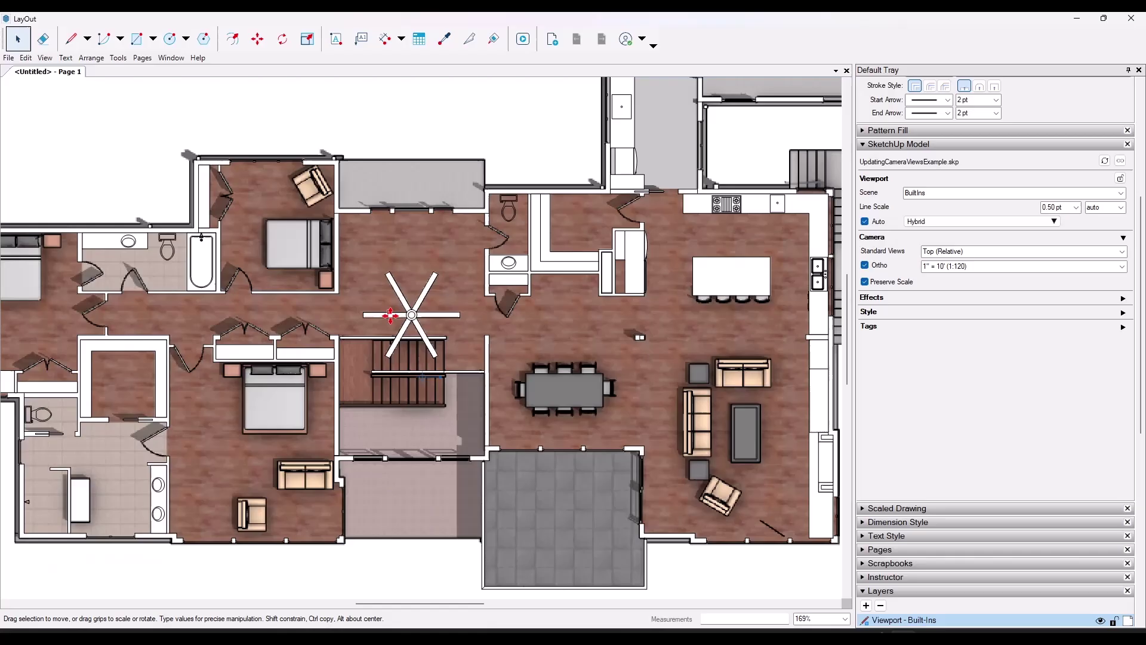
scroll(357, 307, down, 8)
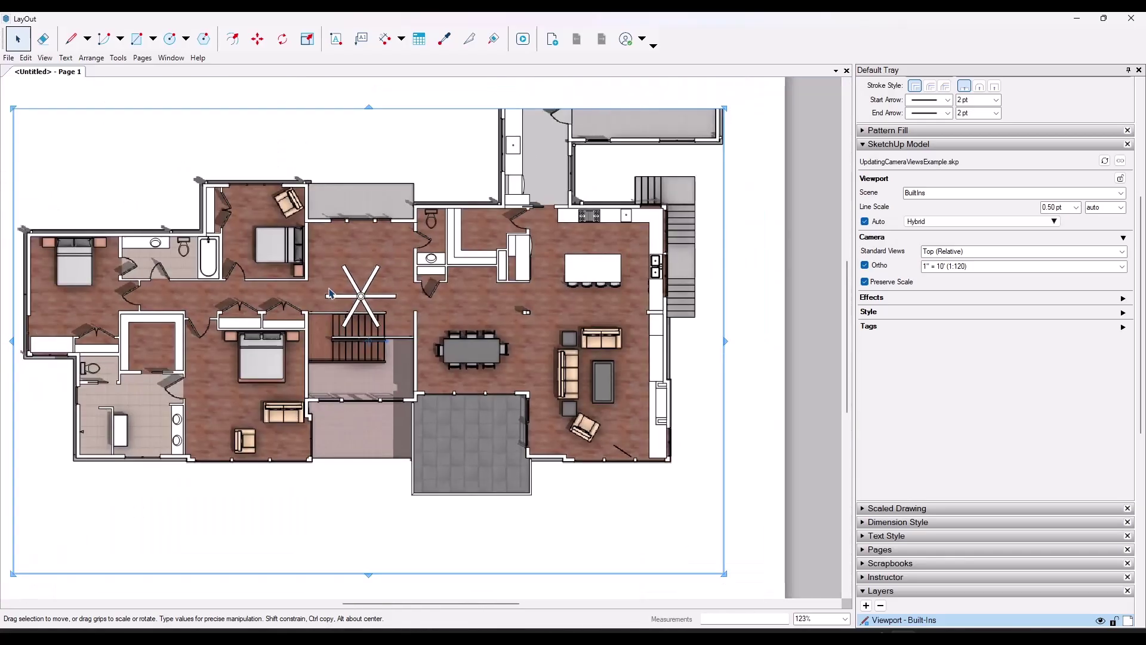
scroll(636, 392, up, 2)
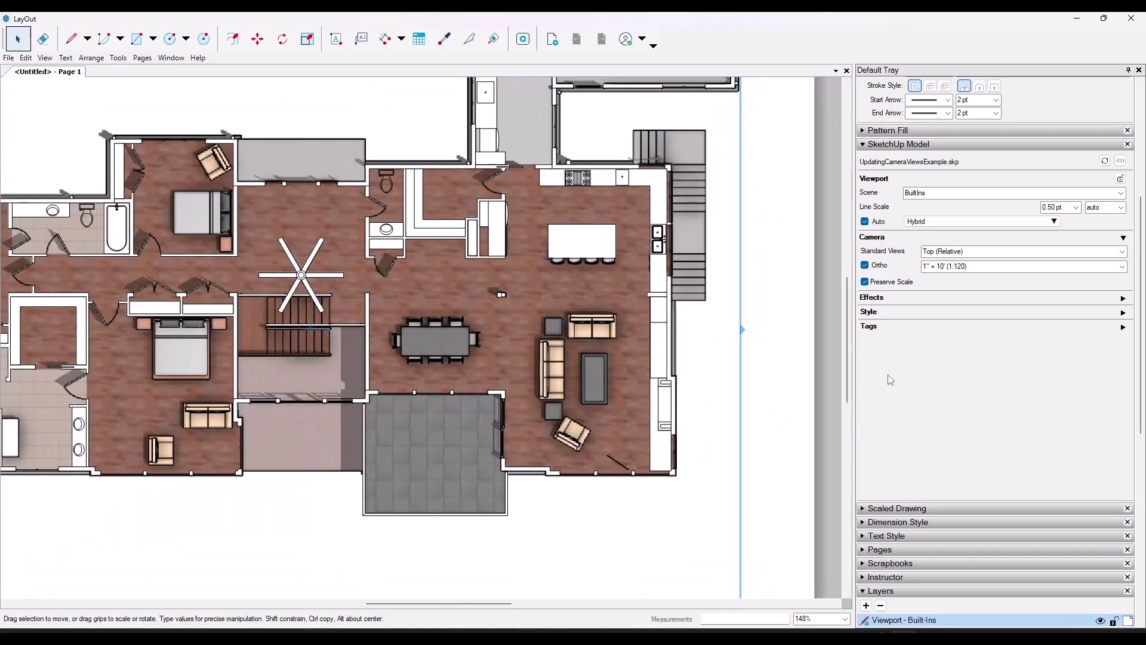
scroll(967, 392, down, 3)
scroll(991, 406, down, 2)
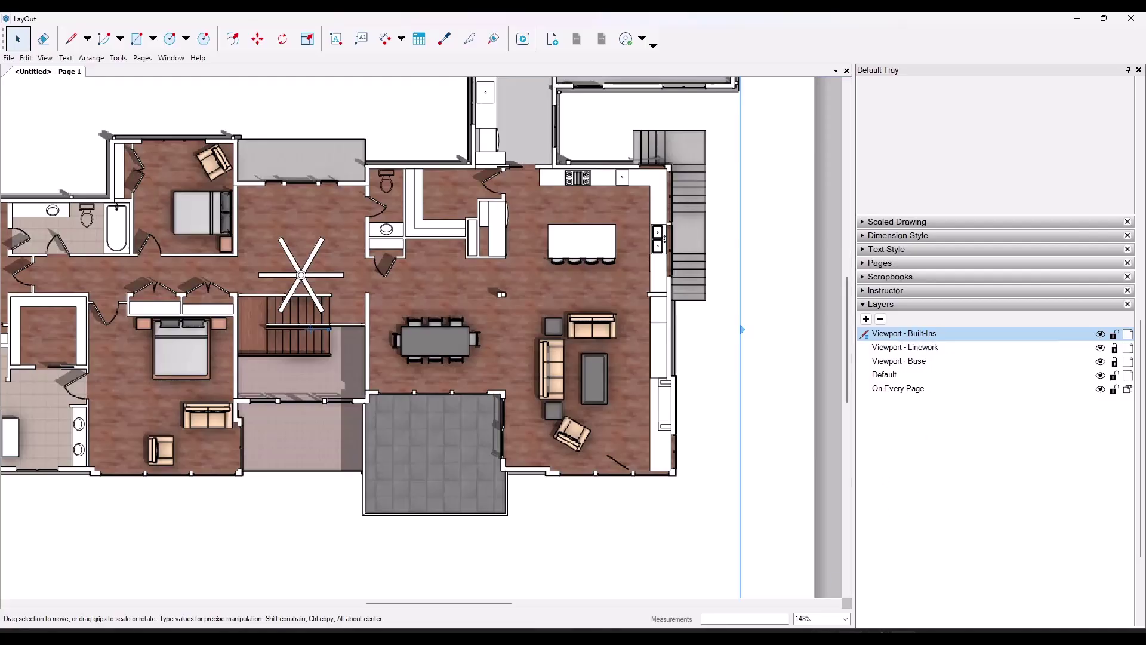
Return to the SketchUp model and open the 2 - Built Ins tag's colour editor
click(829, 630)
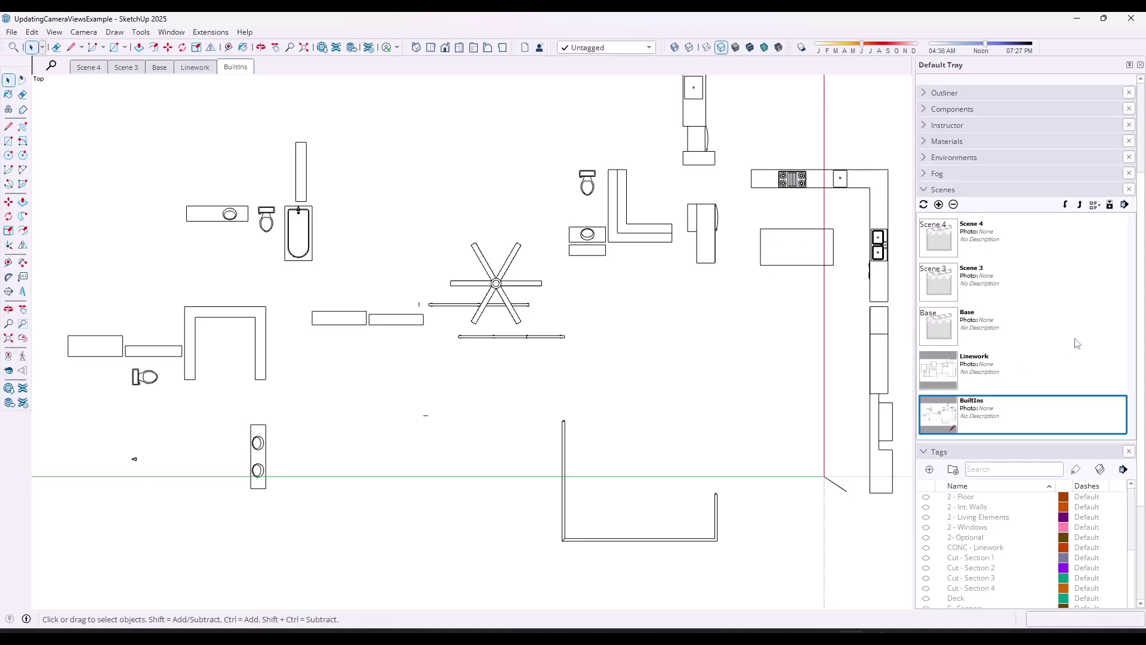
scroll(1000, 551, up, 1)
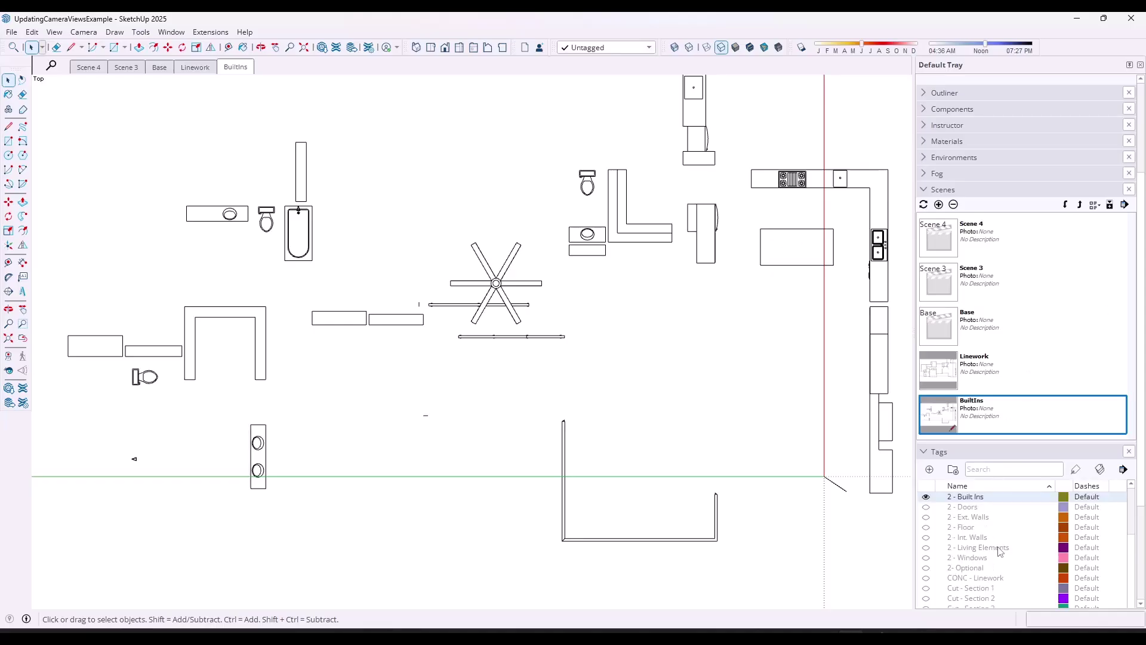
scroll(978, 512, up, 1)
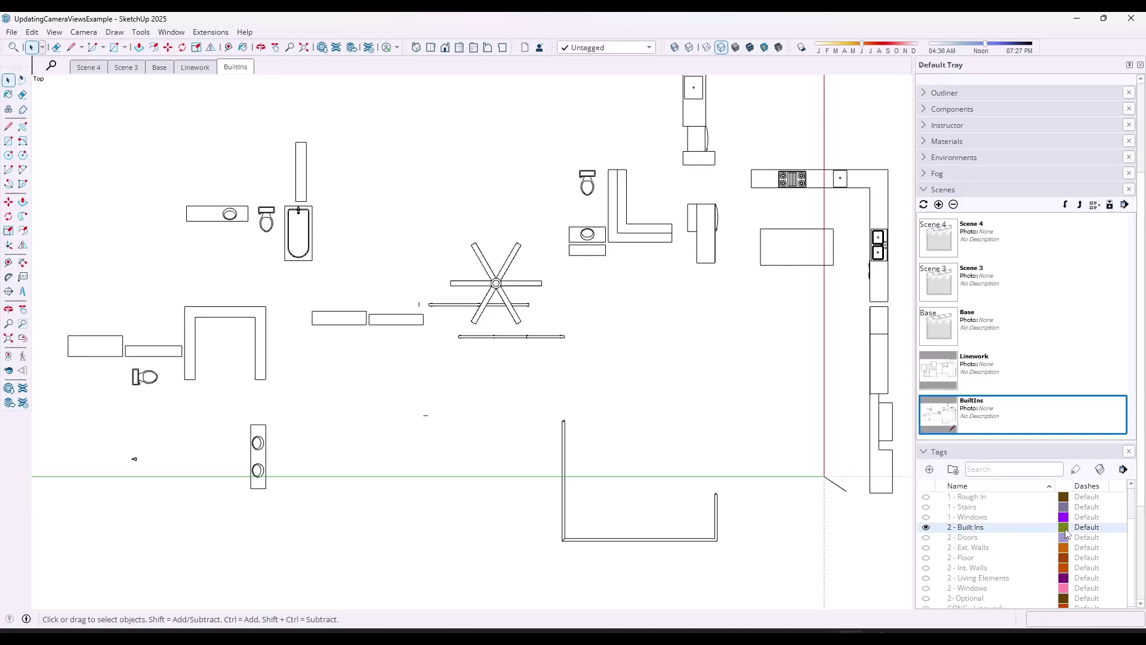
scroll(1068, 534, up, 3)
scroll(1072, 555, down, 3)
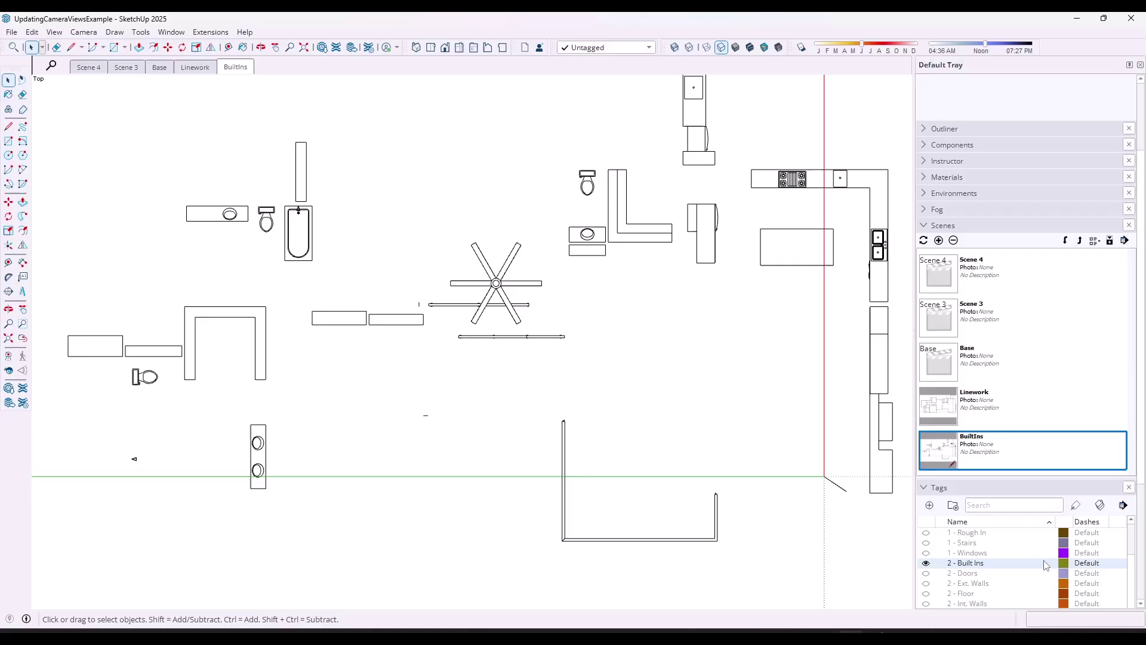
scroll(1141, 552, down, 3)
scroll(1049, 455, up, 1)
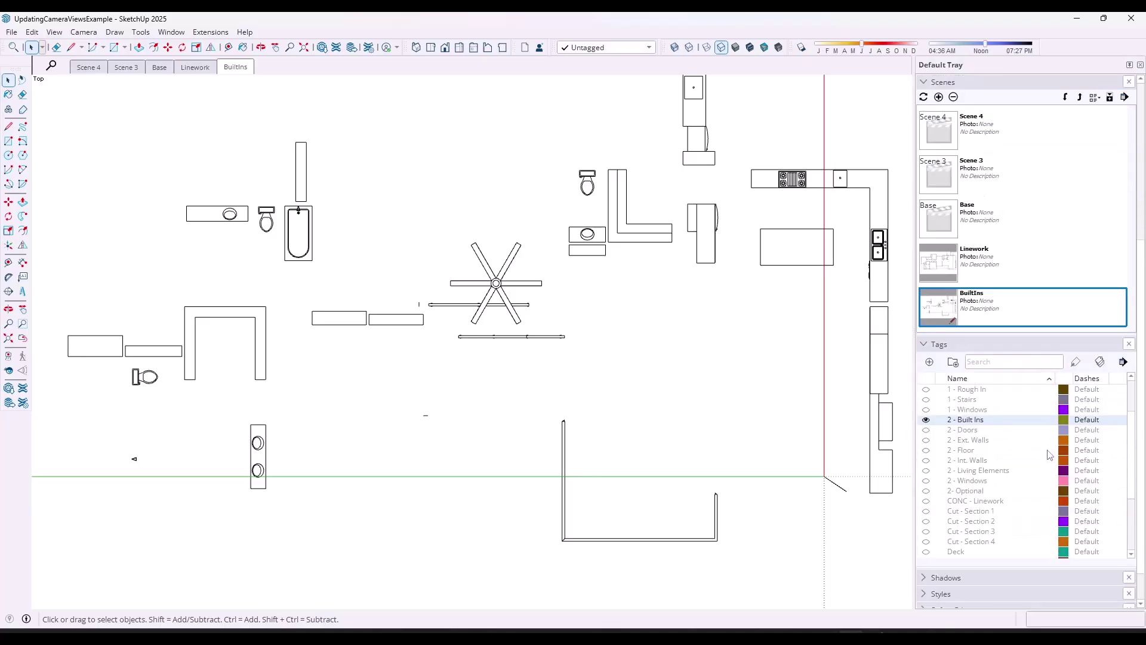
click(1065, 421)
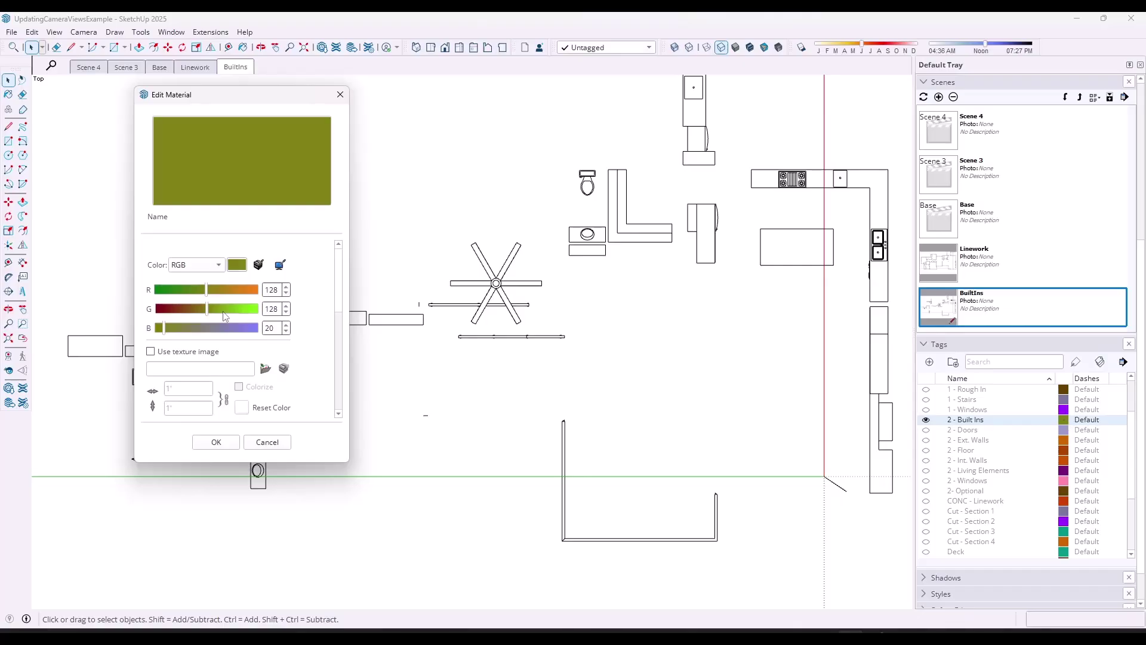
Set the tag colour to white (RGB 255, 255, 255) and confirm
click(204, 270)
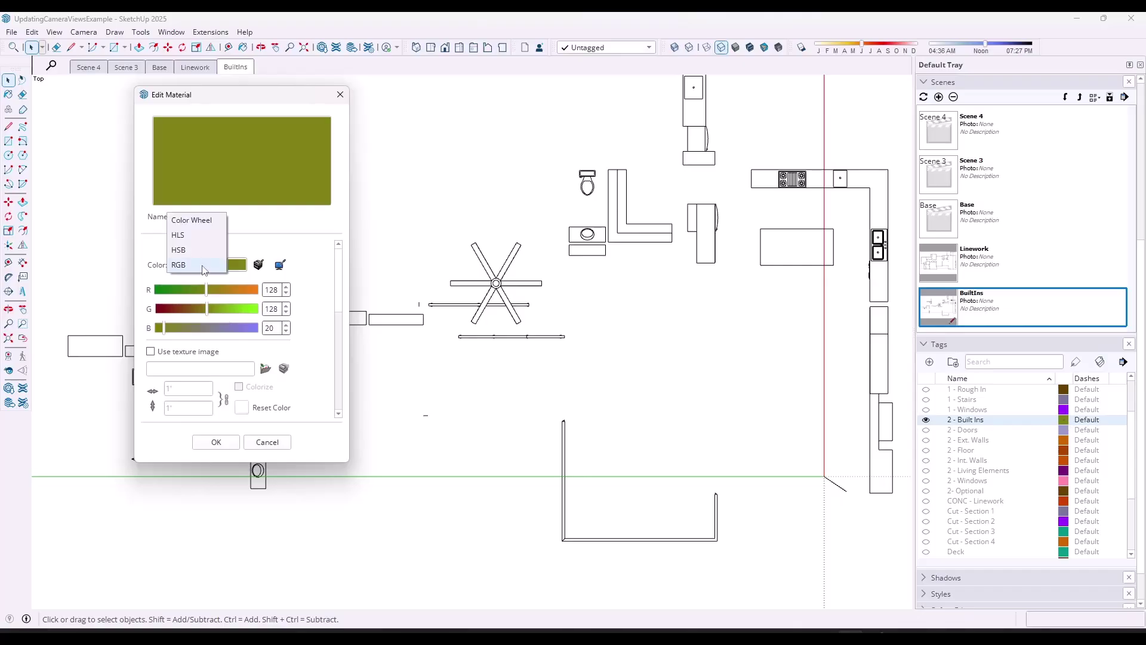
click(192, 221)
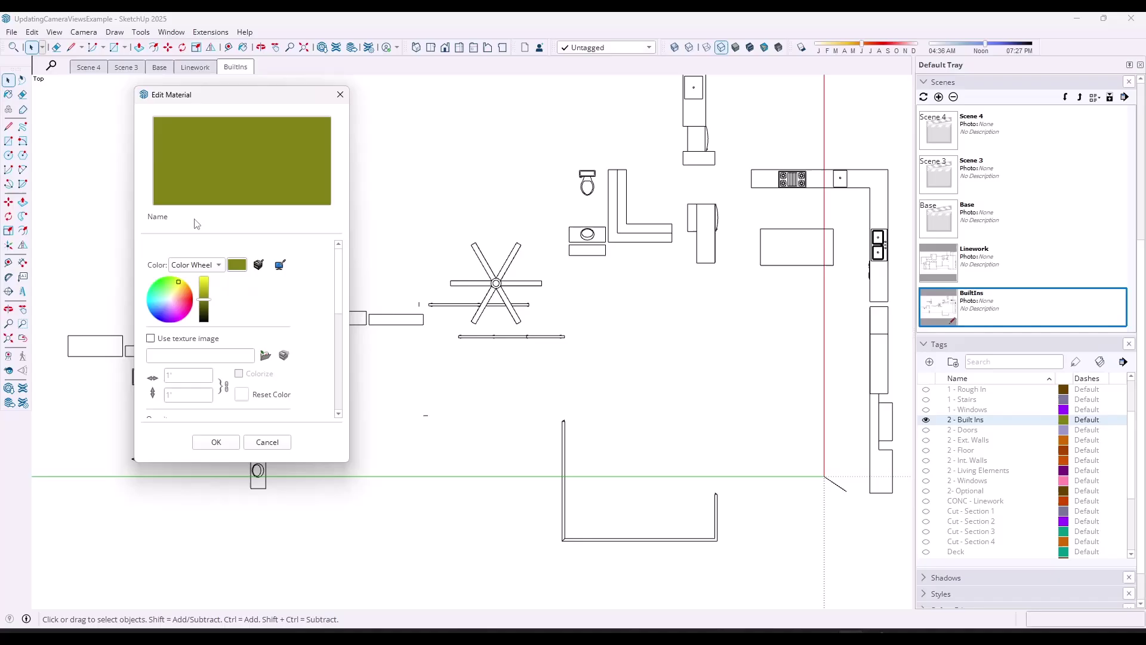
drag(205, 305, 206, 270)
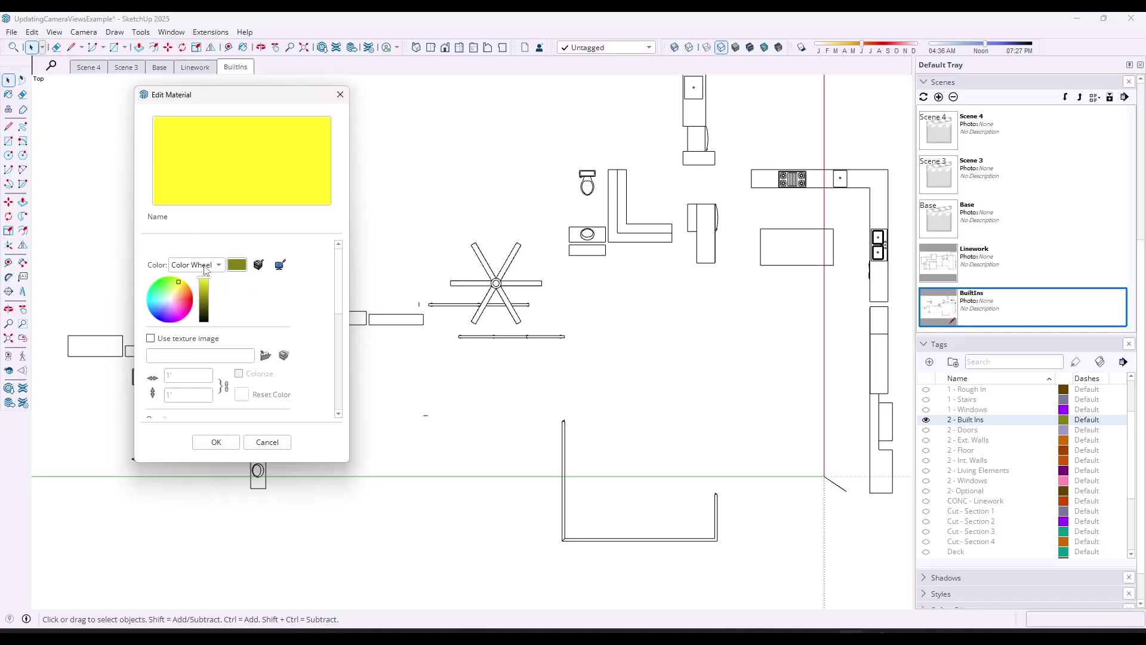
click(172, 296)
click(196, 264)
click(183, 309)
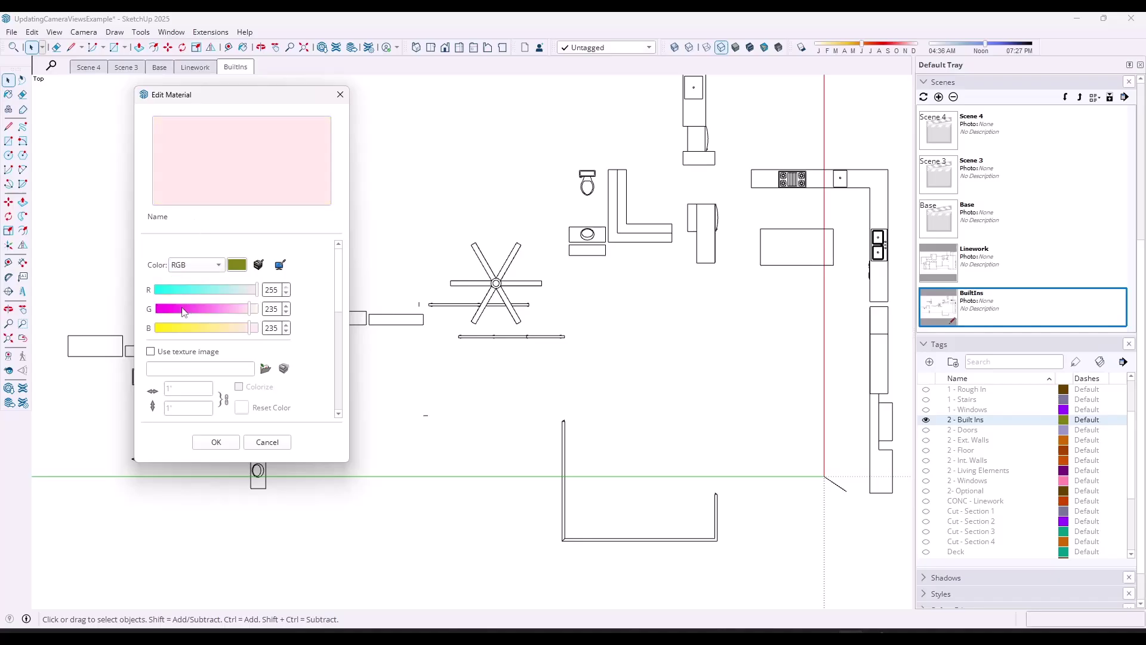
drag(250, 308, 267, 331)
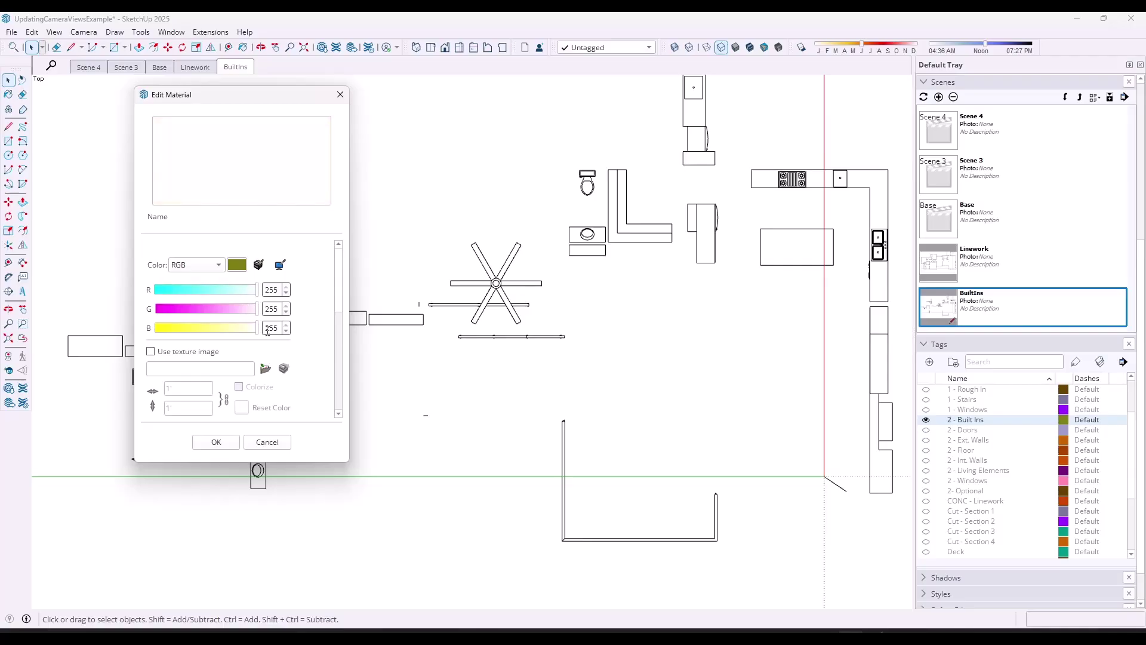
click(216, 442)
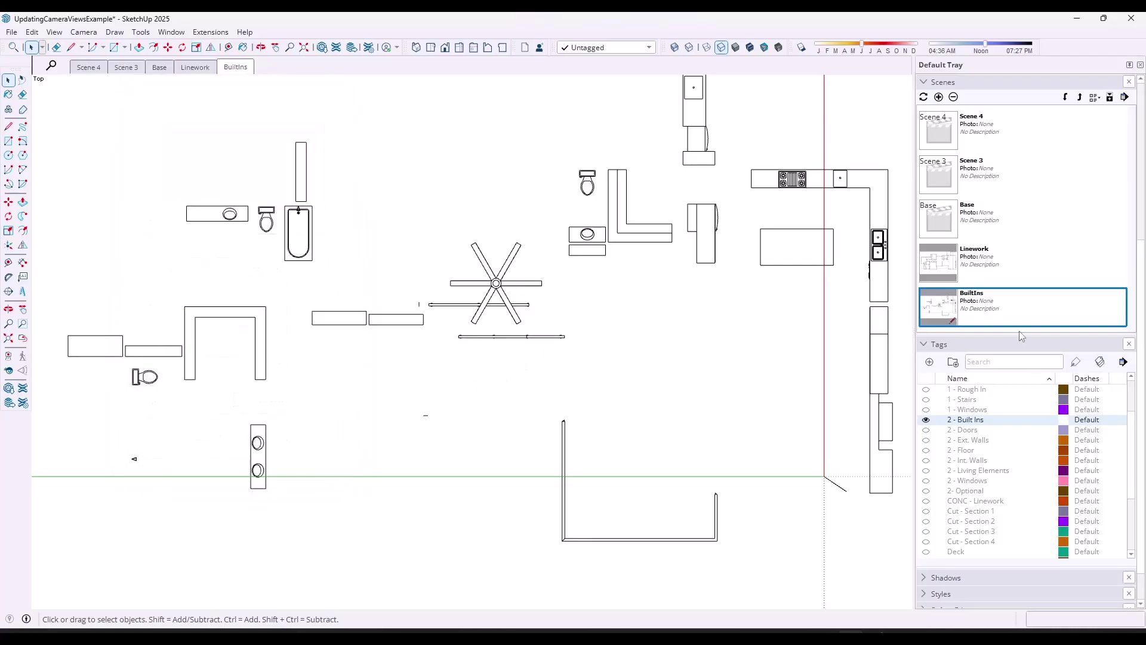
click(1123, 362)
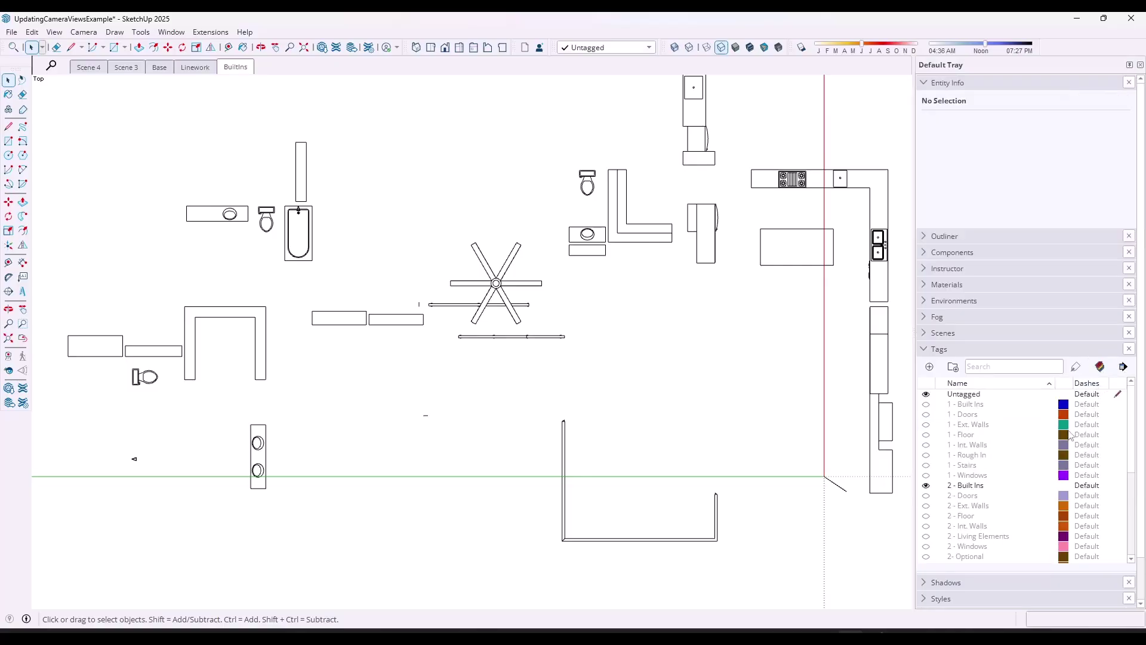
Lower the 2 - Built Ins tag colour's opacity to 70%
click(1063, 486)
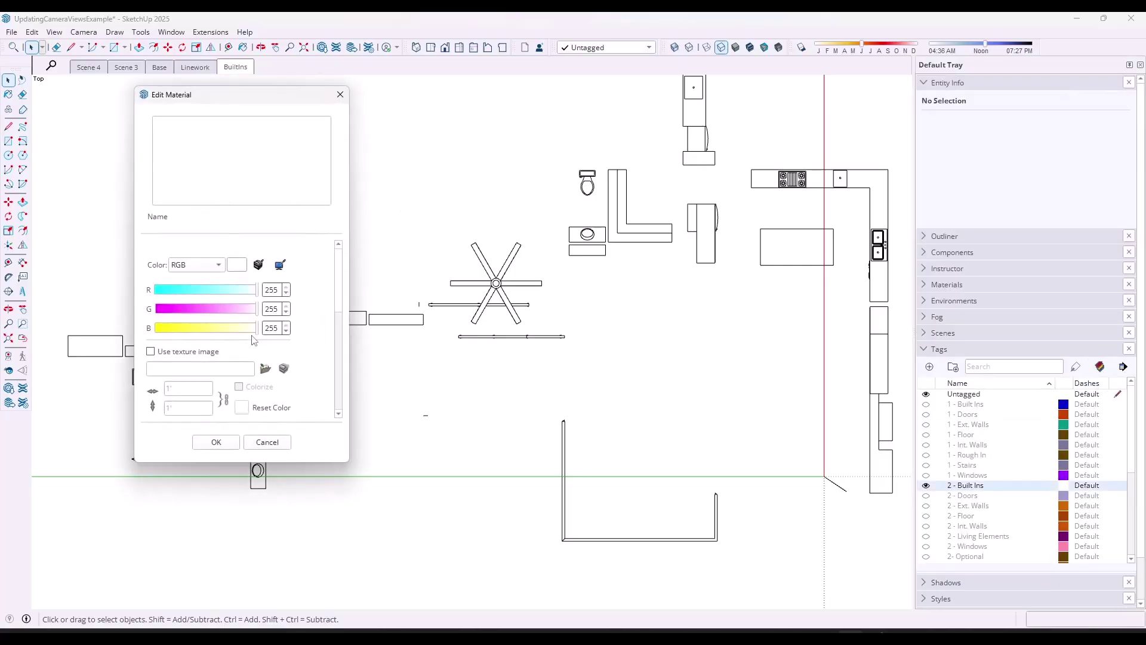
scroll(288, 364, down, 2)
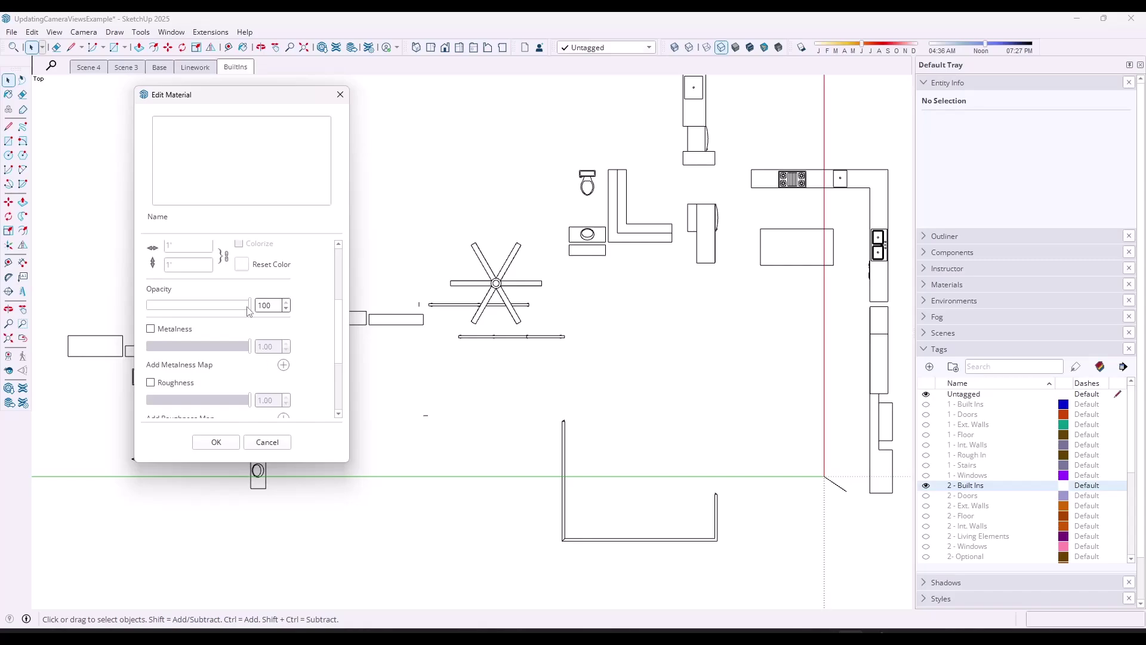
drag(249, 309, 221, 314)
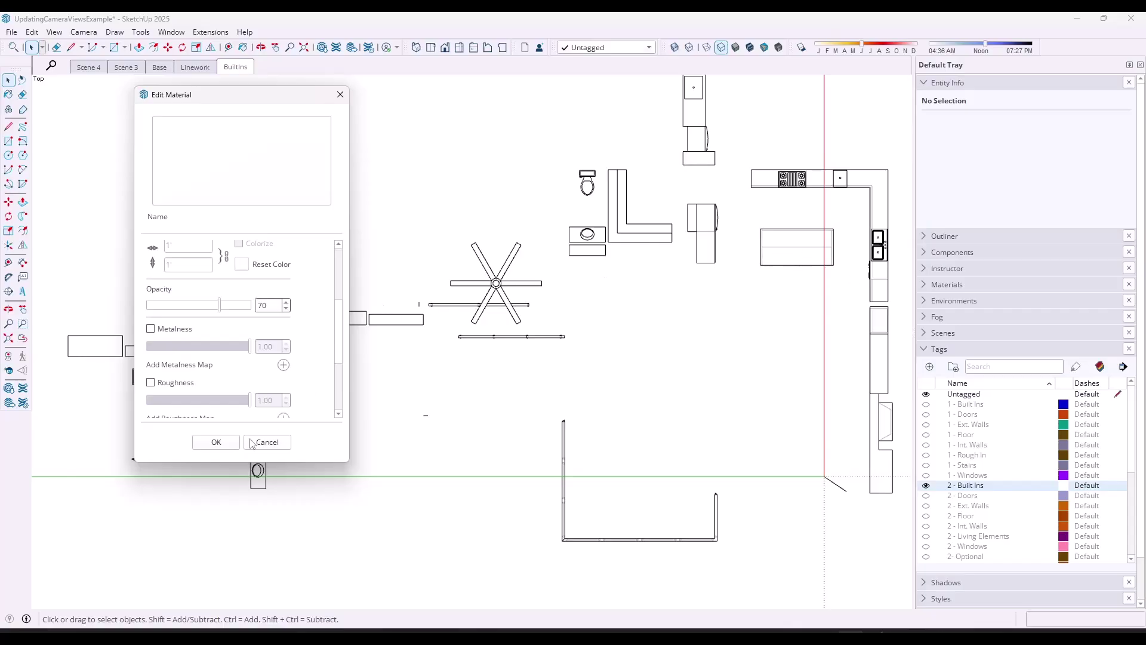
click(216, 443)
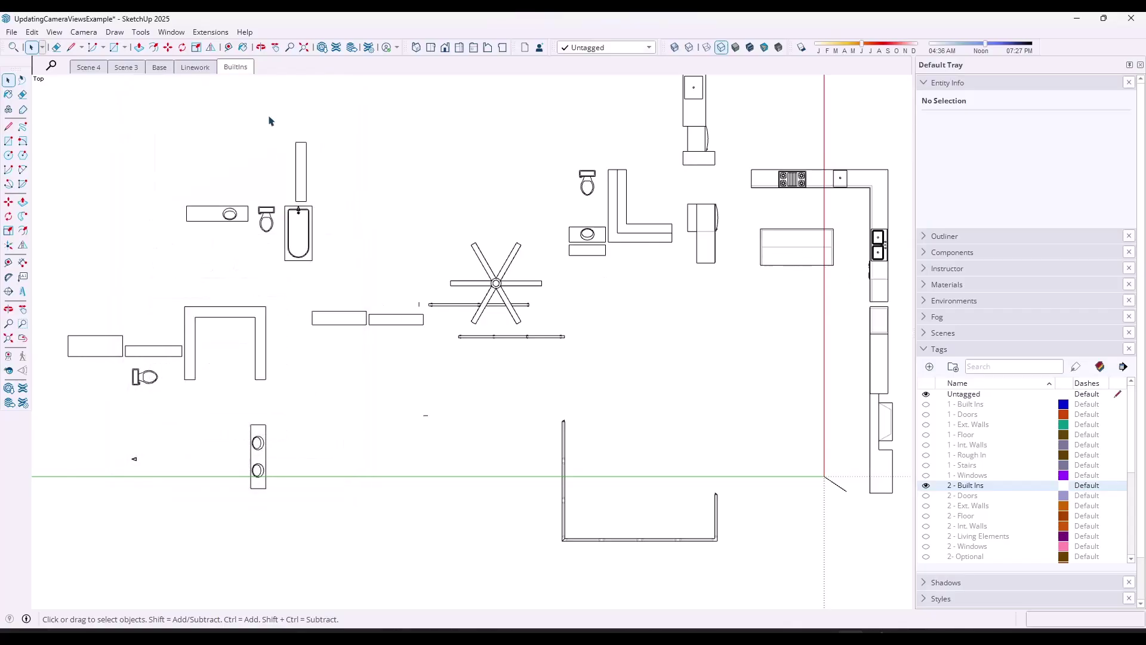
Save the SketchUp model and switch to the LayOut document
click(11, 32)
click(24, 94)
key(alt+Tab)
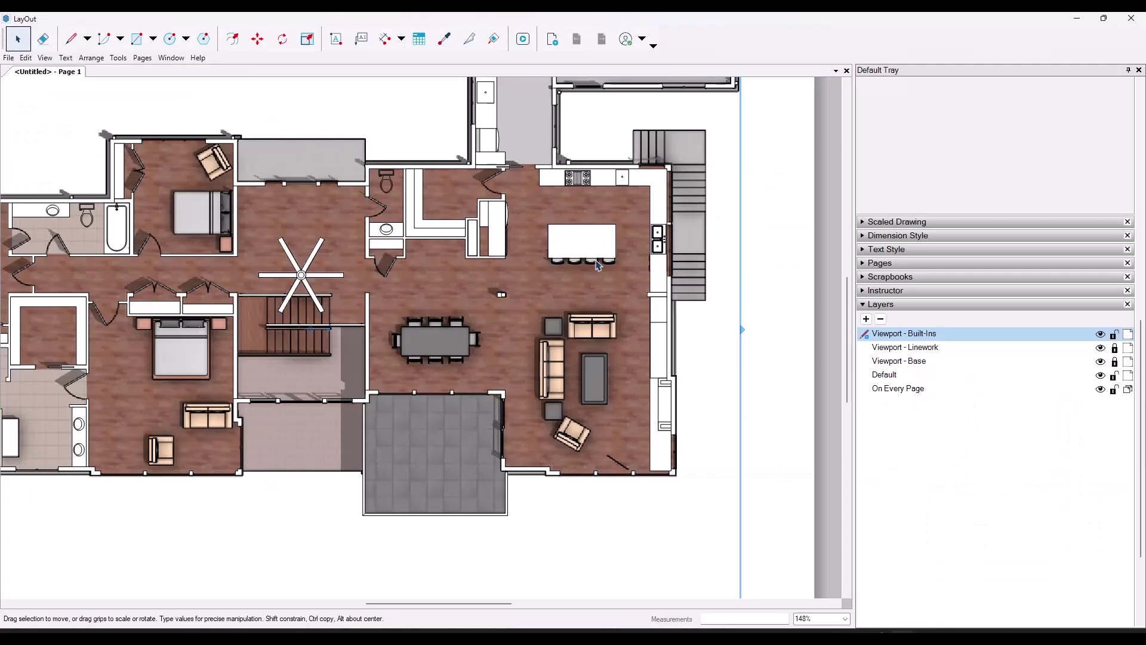
Update the out-of-date model reference in Document Setup > References so it reads Current
click(8, 59)
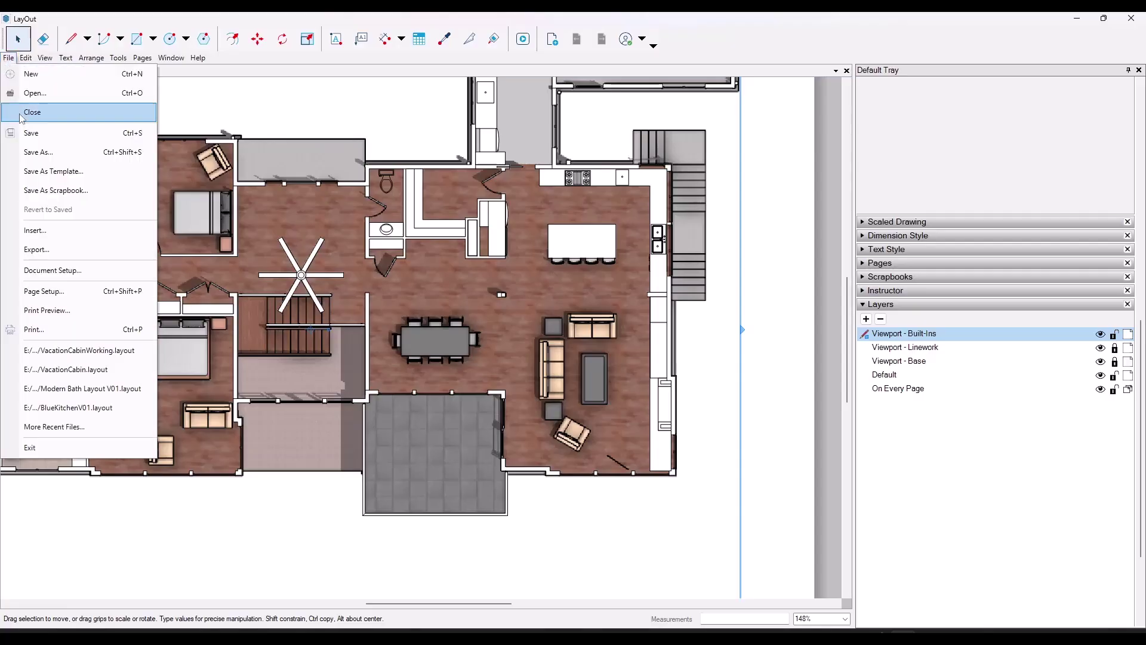
click(55, 272)
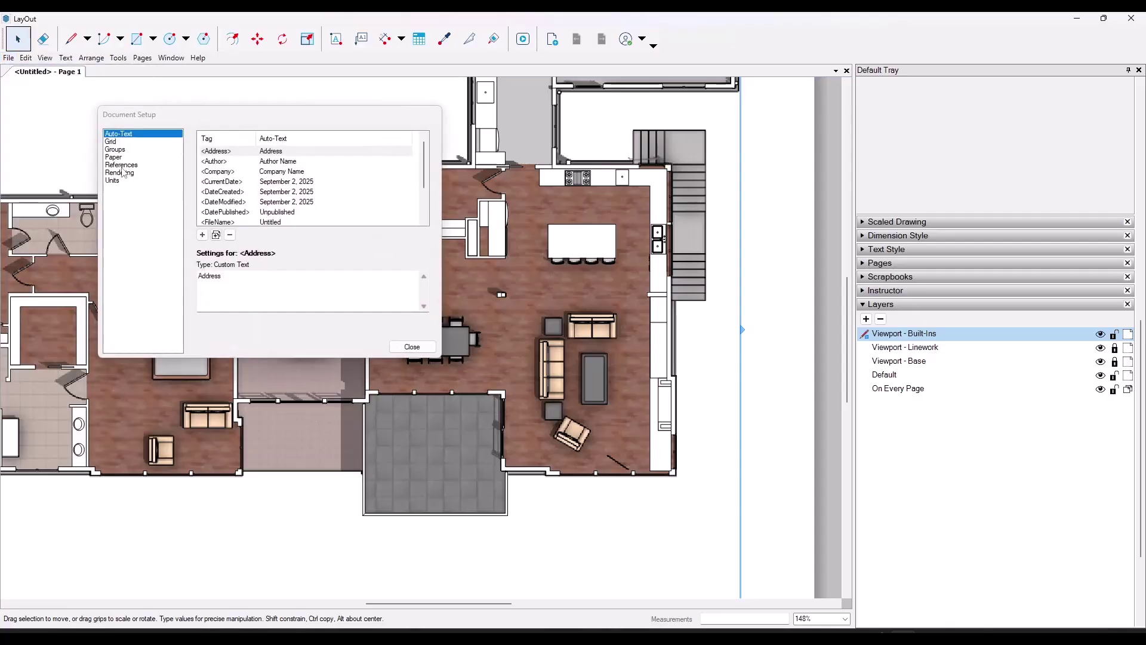
click(122, 165)
click(239, 165)
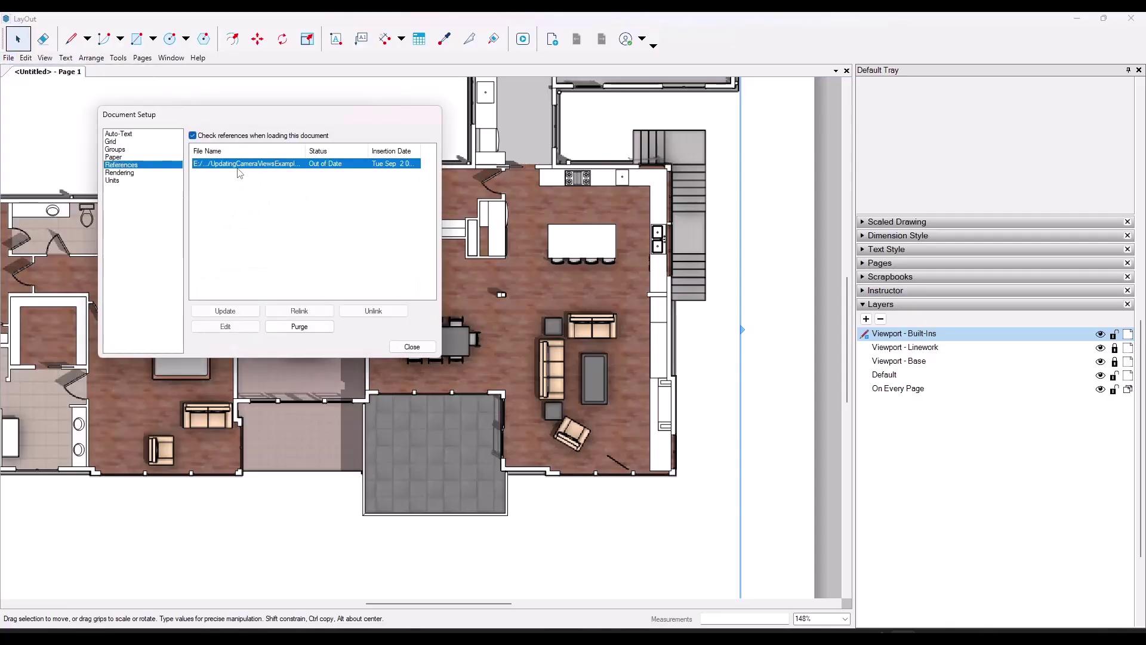
click(235, 309)
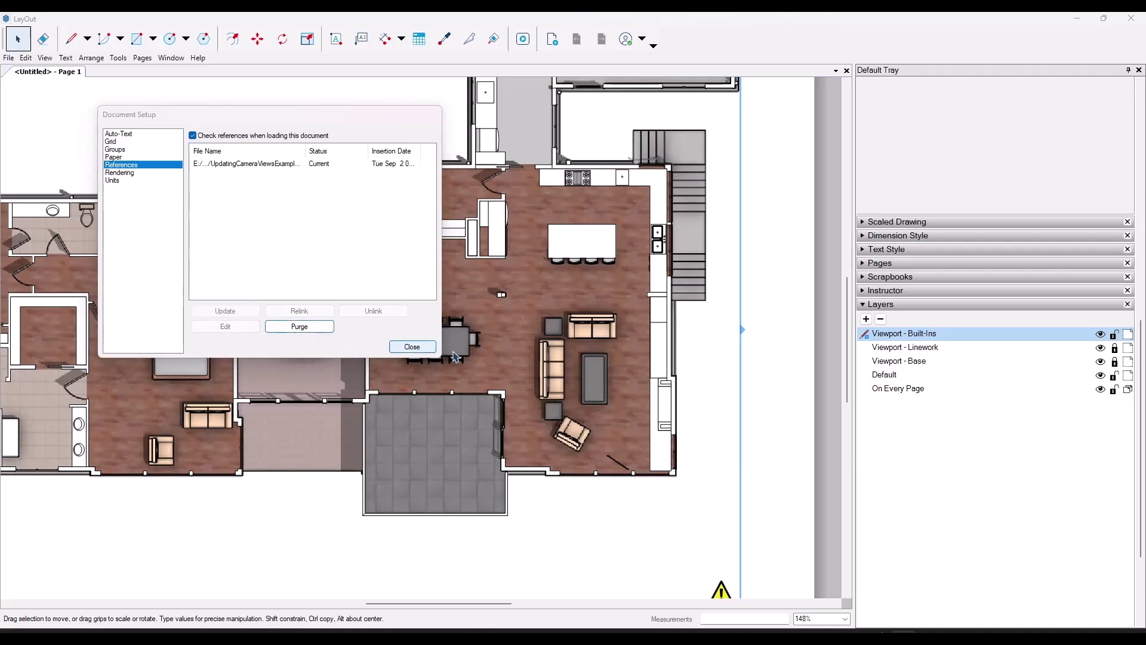
click(410, 348)
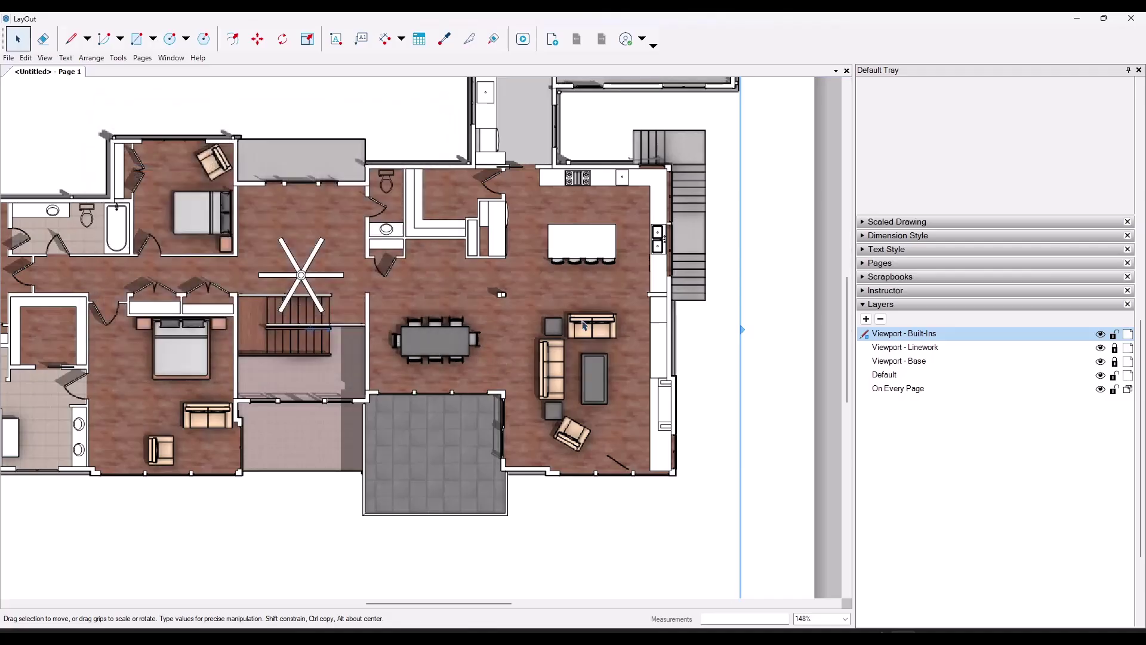
scroll(663, 331, up, 1)
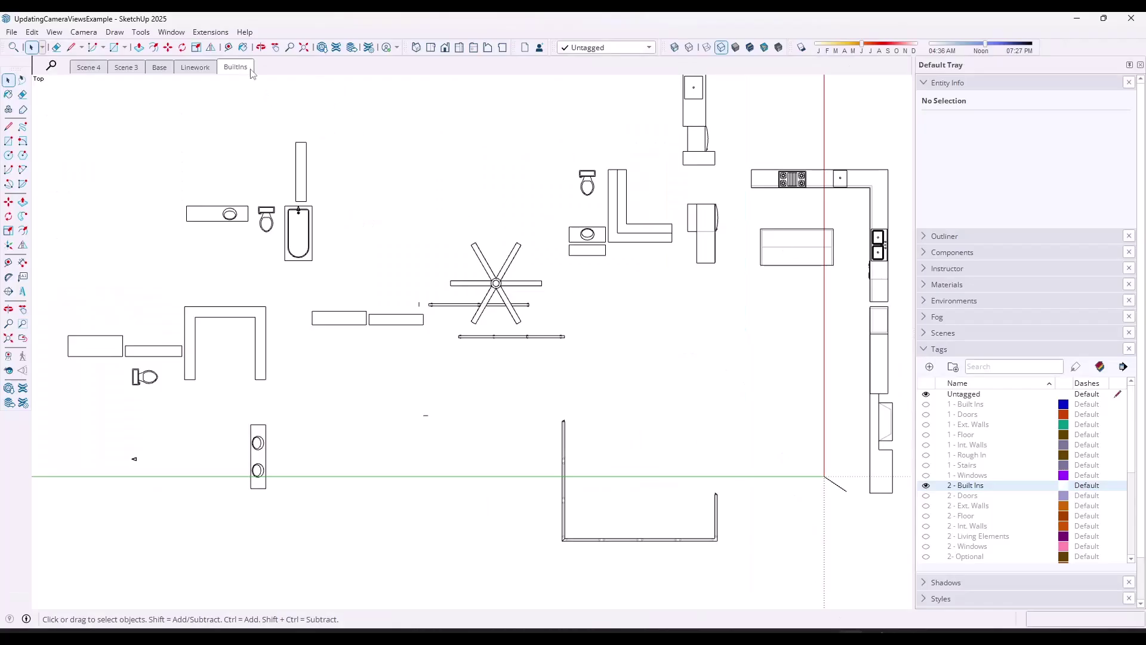
Update the BuiltIns scene, confirming the warning, and save the SketchUp model
right_click(252, 73)
click(274, 120)
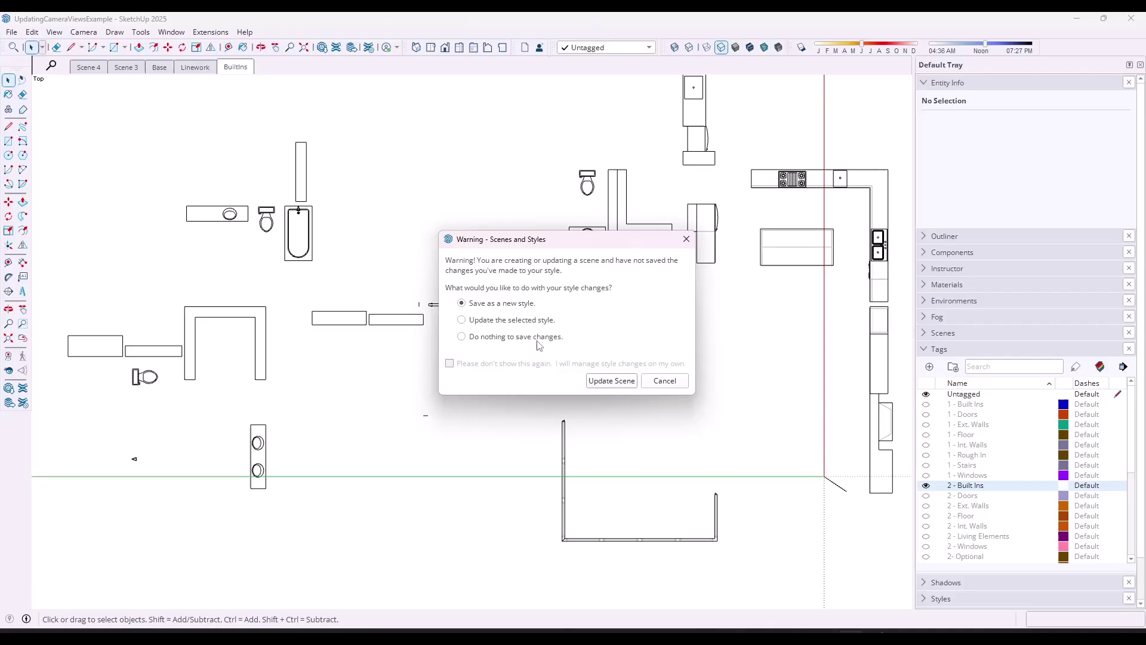
click(611, 381)
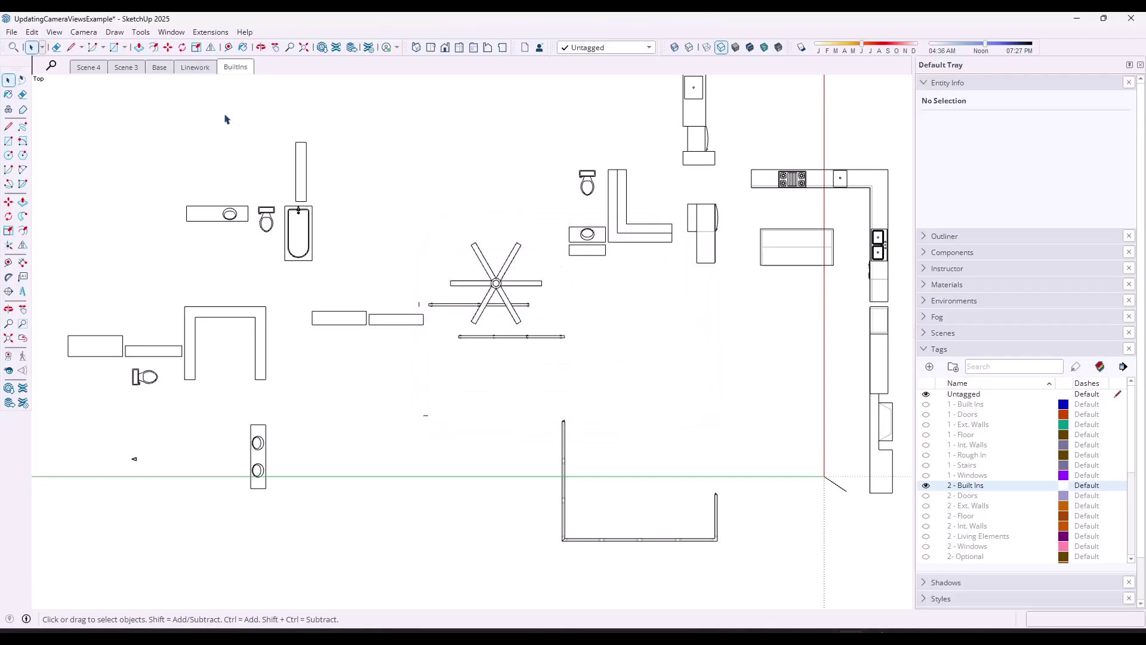
click(11, 32)
click(21, 95)
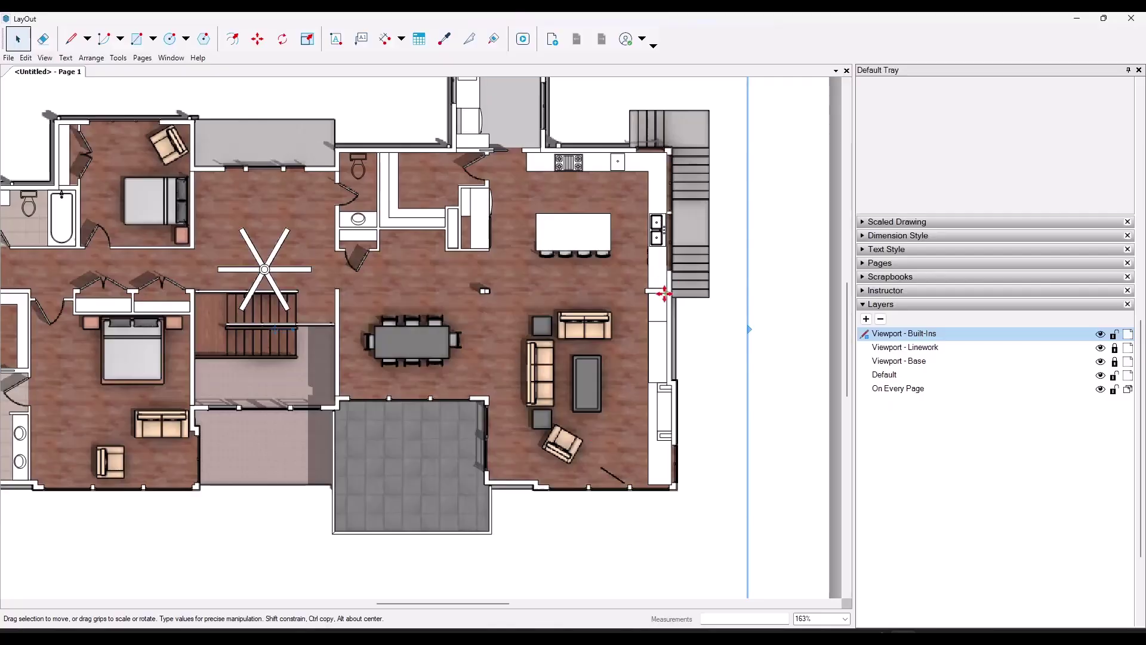
Update the floor-plan viewport's model reference and zoom in to check the white kitchen island
right_click(663, 293)
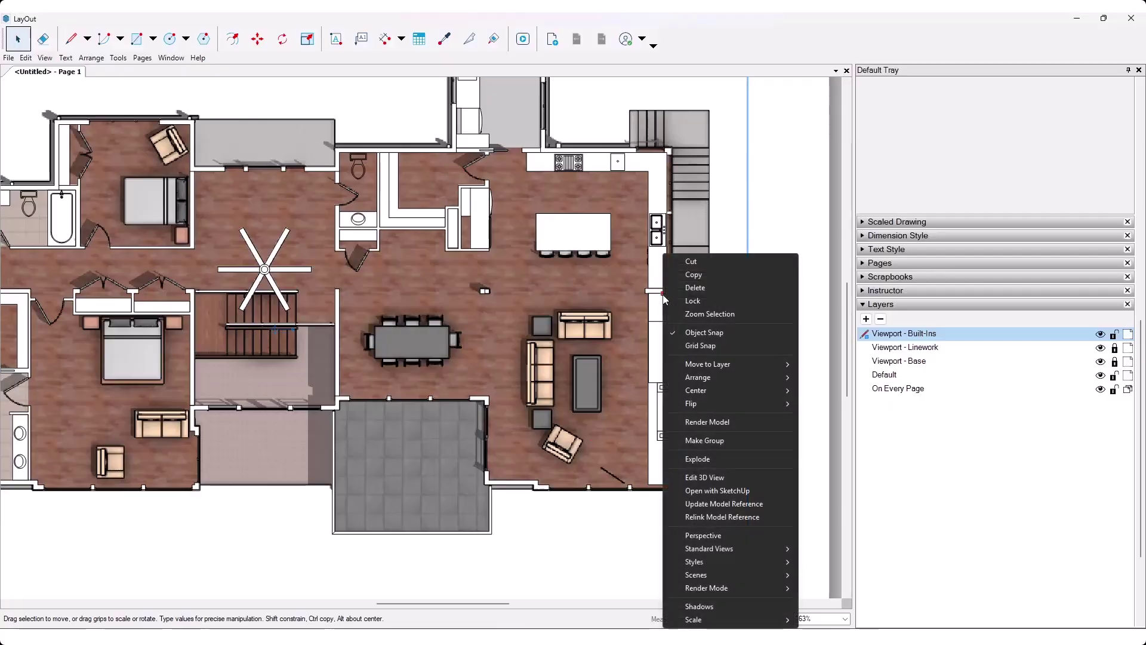
click(673, 504)
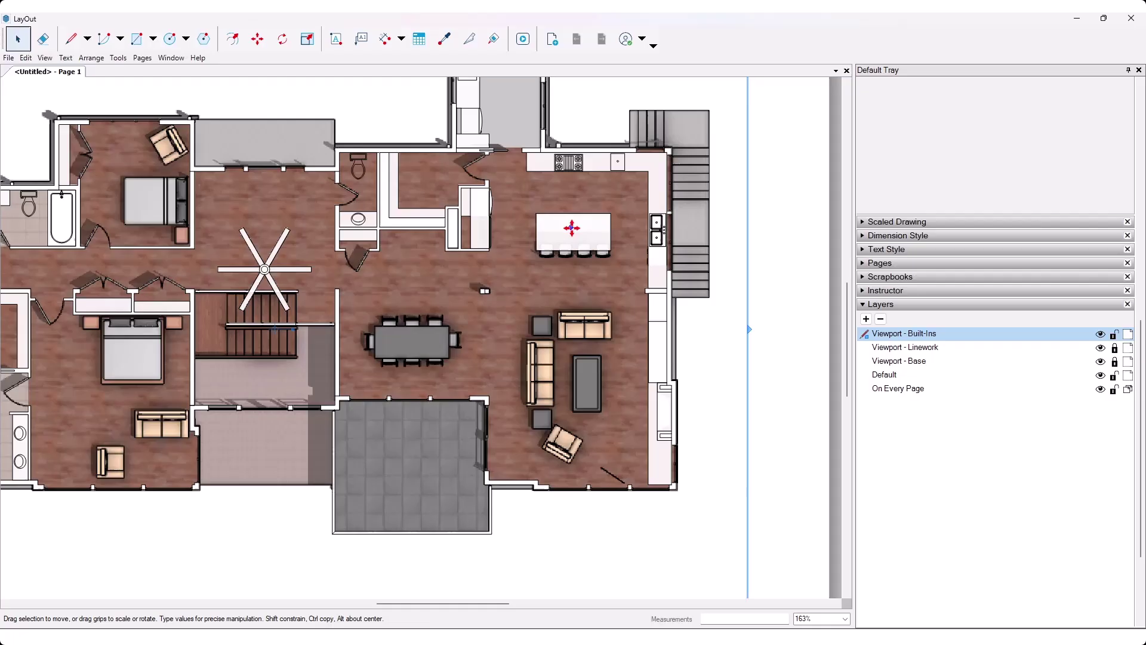
scroll(573, 225, up, 6)
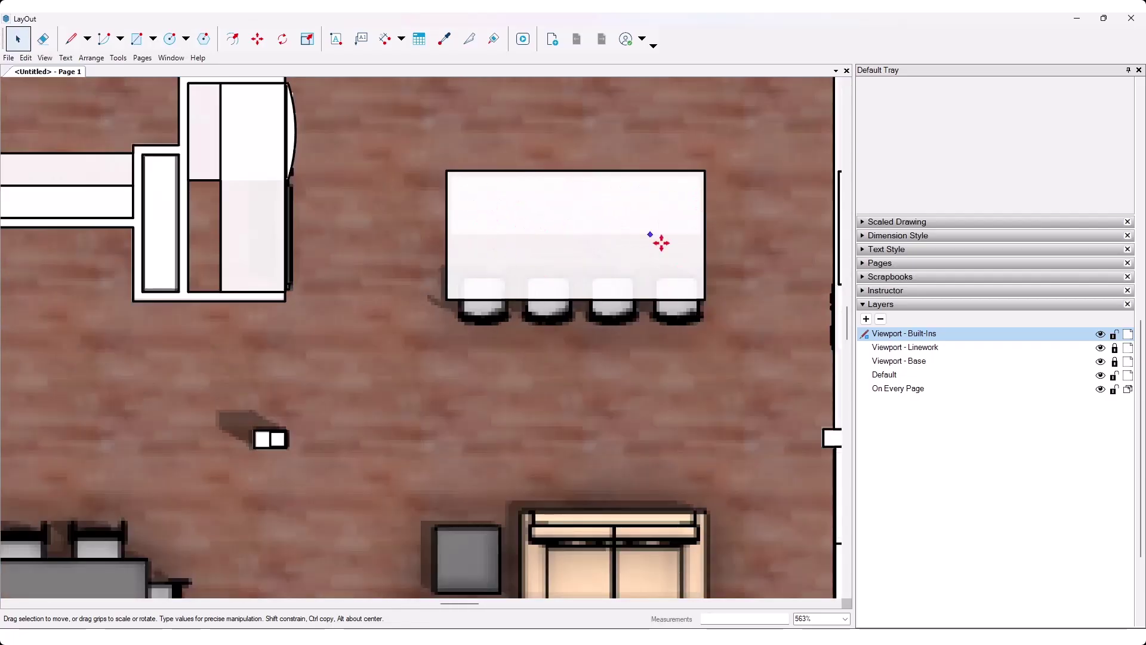
scroll(632, 237, down, 5)
scroll(622, 246, down, 1)
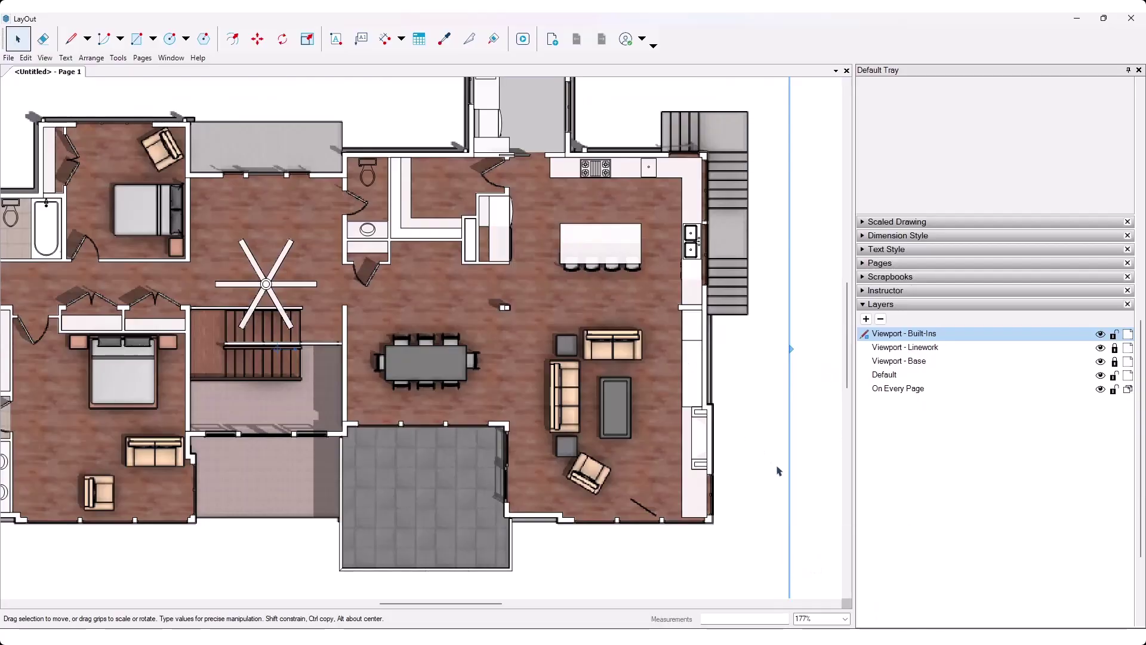
key(alt+Tab)
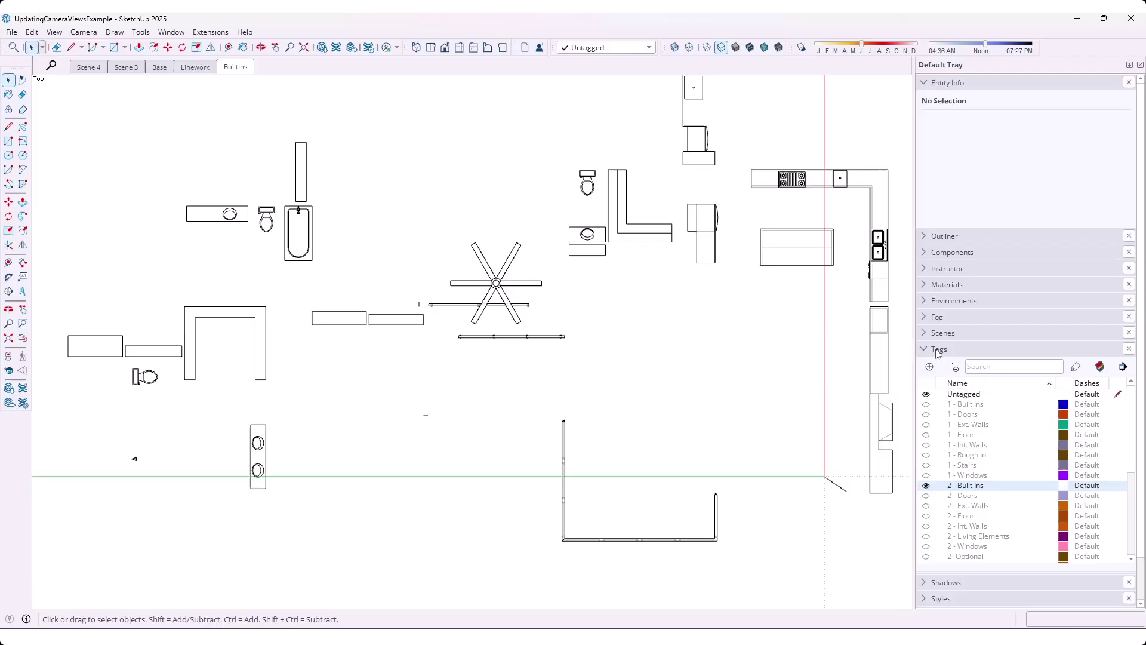
Set the 2 - Built Ins tag colour opacity to 45
click(1064, 487)
scroll(232, 382, down, 4)
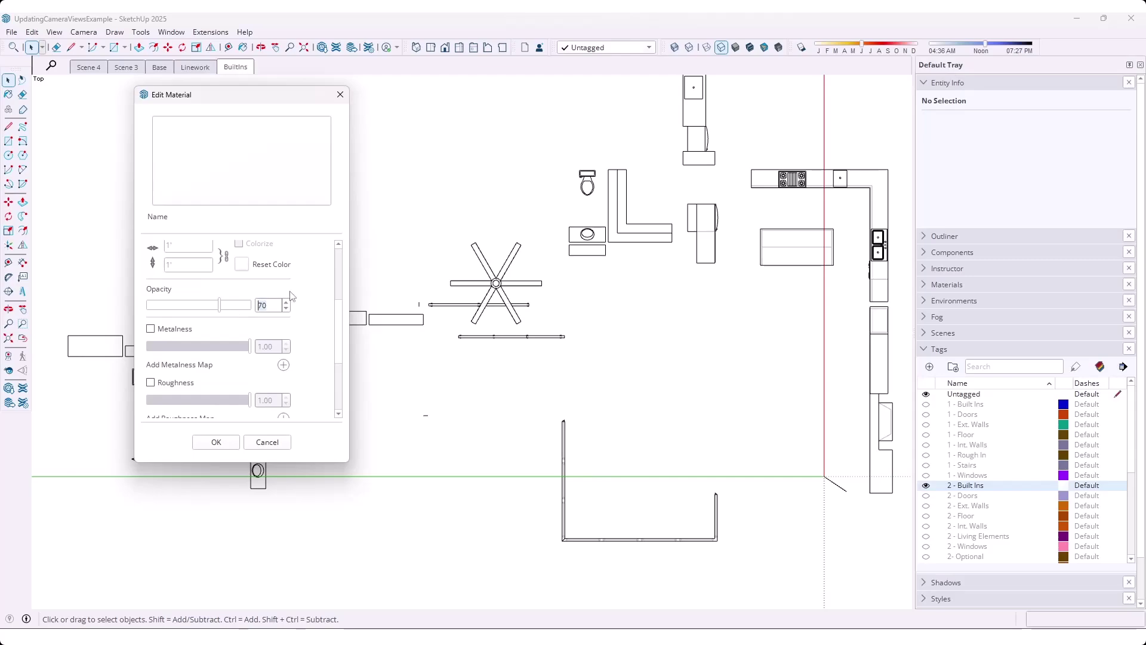
key(BackSpace)
key(BackSpace)
text(45)
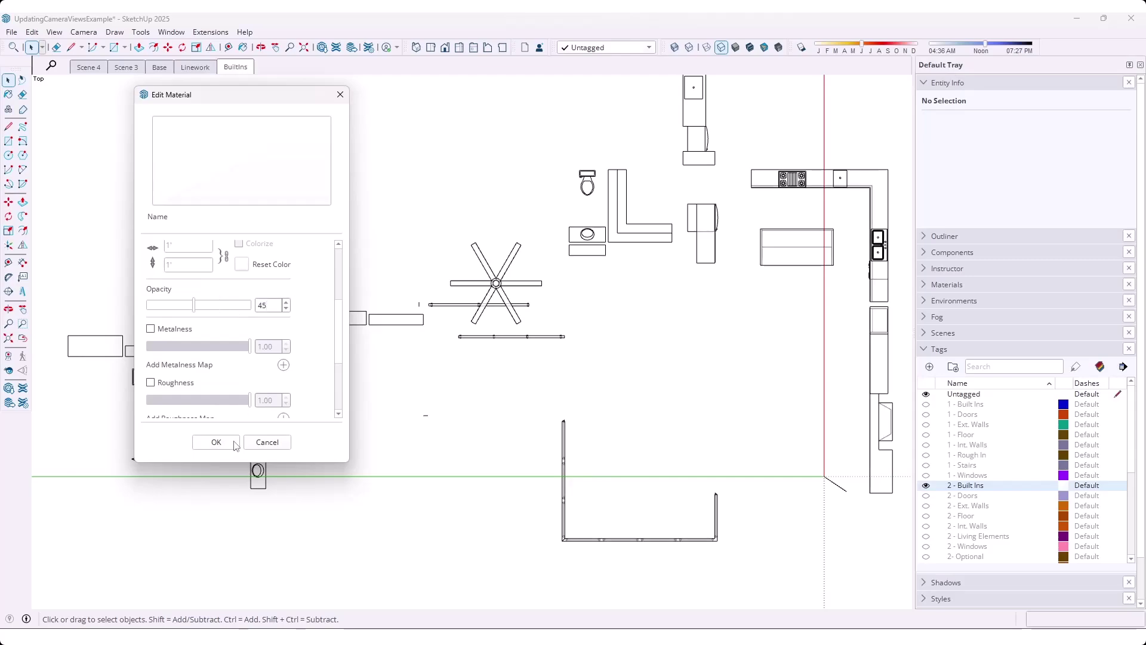
click(218, 442)
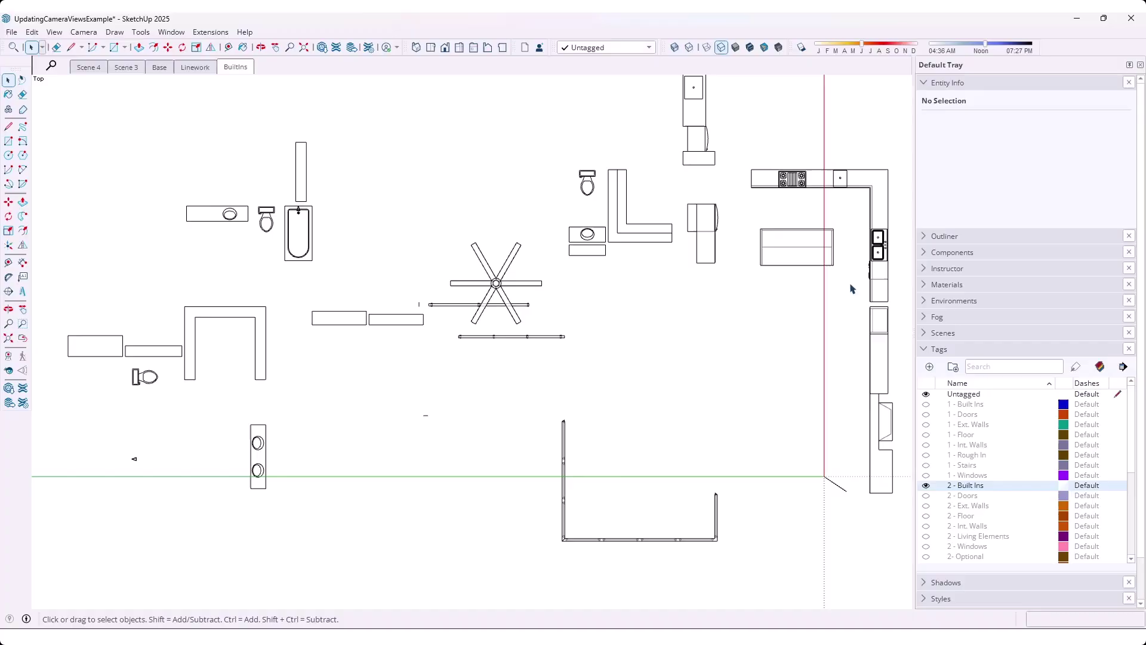
Update the BuiltIns scene with the new tag colour and save the model
click(925, 350)
click(926, 381)
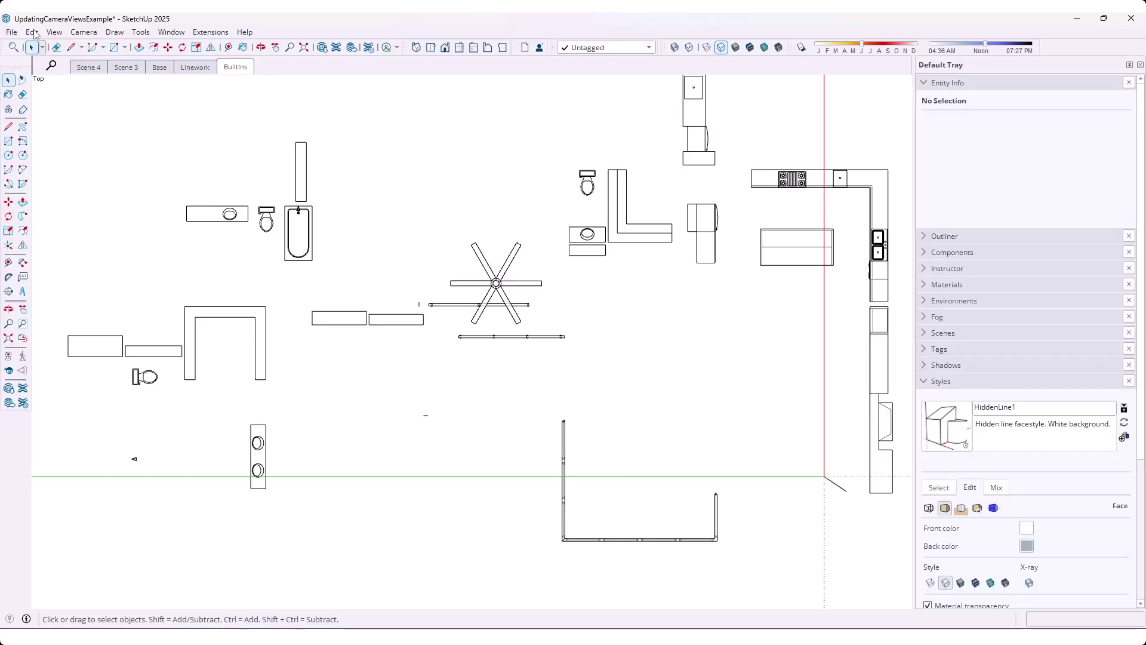
right_click(238, 67)
click(269, 134)
click(11, 32)
click(24, 90)
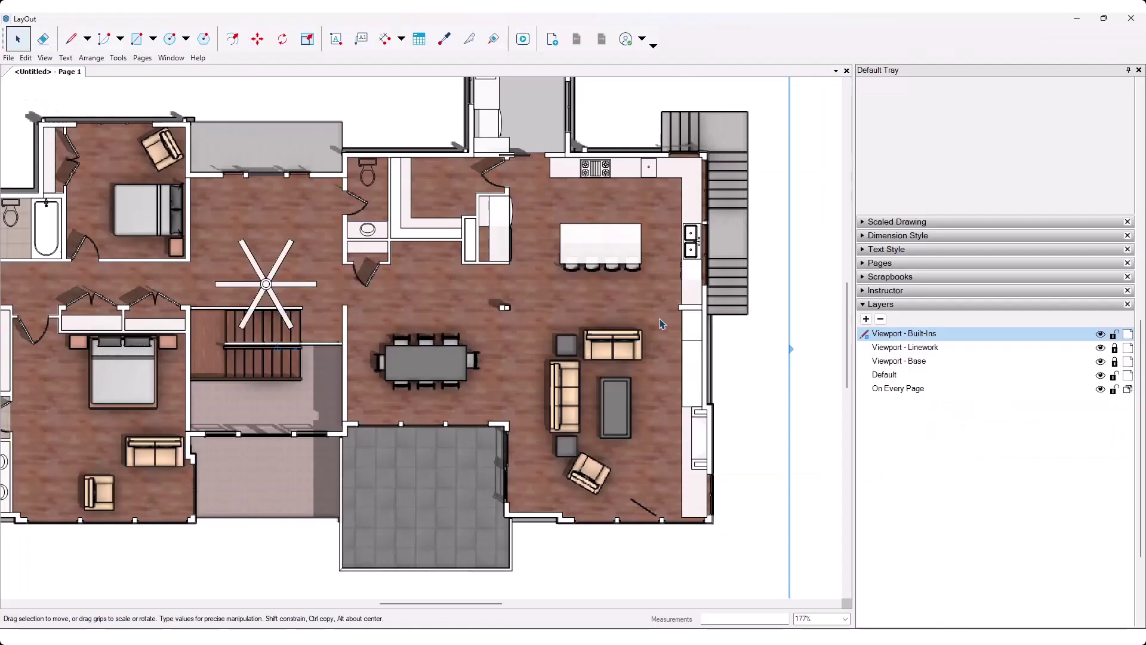
Refresh the Built-Ins viewport with Update Model Reference and view the whole page
right_click(696, 371)
click(759, 504)
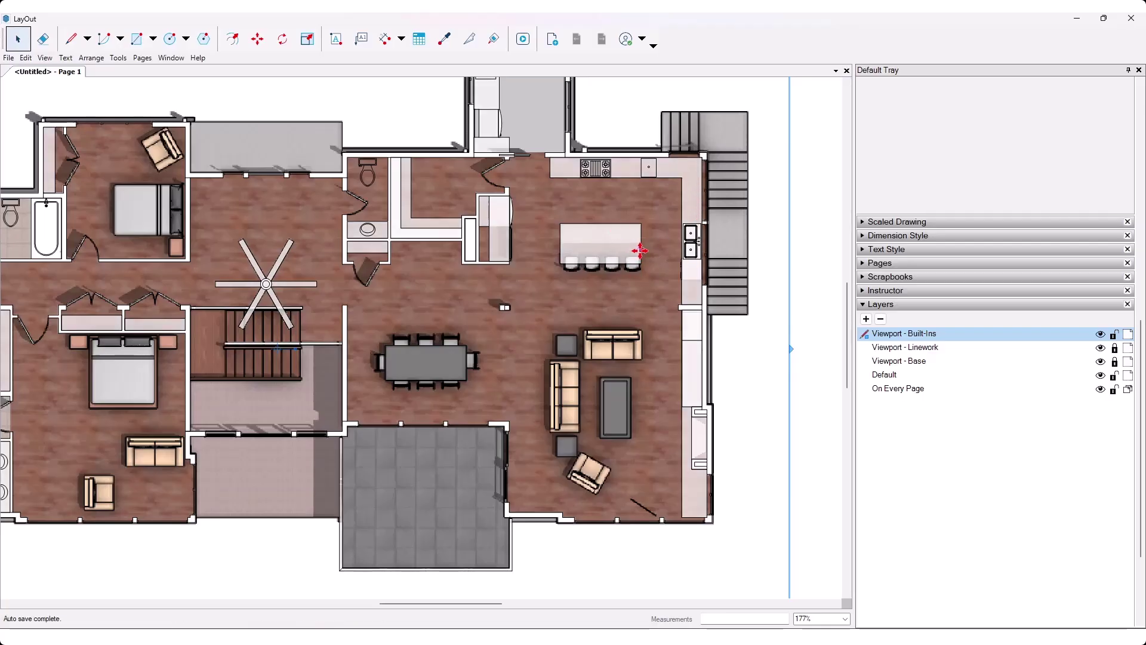
scroll(703, 305, down, 1)
scroll(703, 305, down, 2)
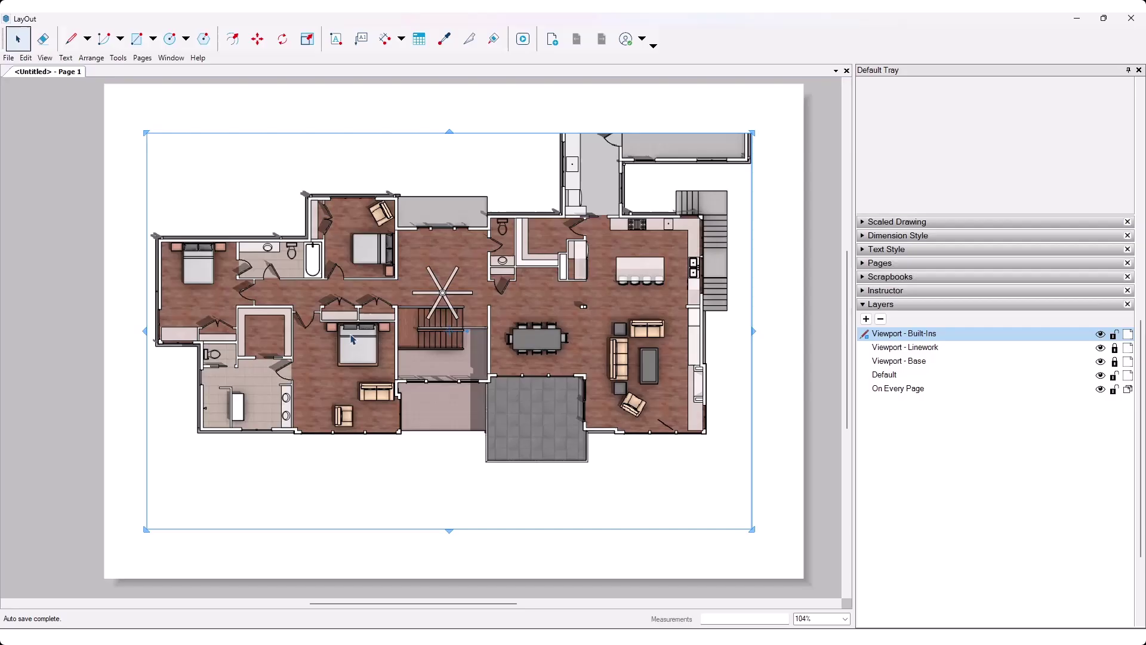
scroll(642, 306, up, 1)
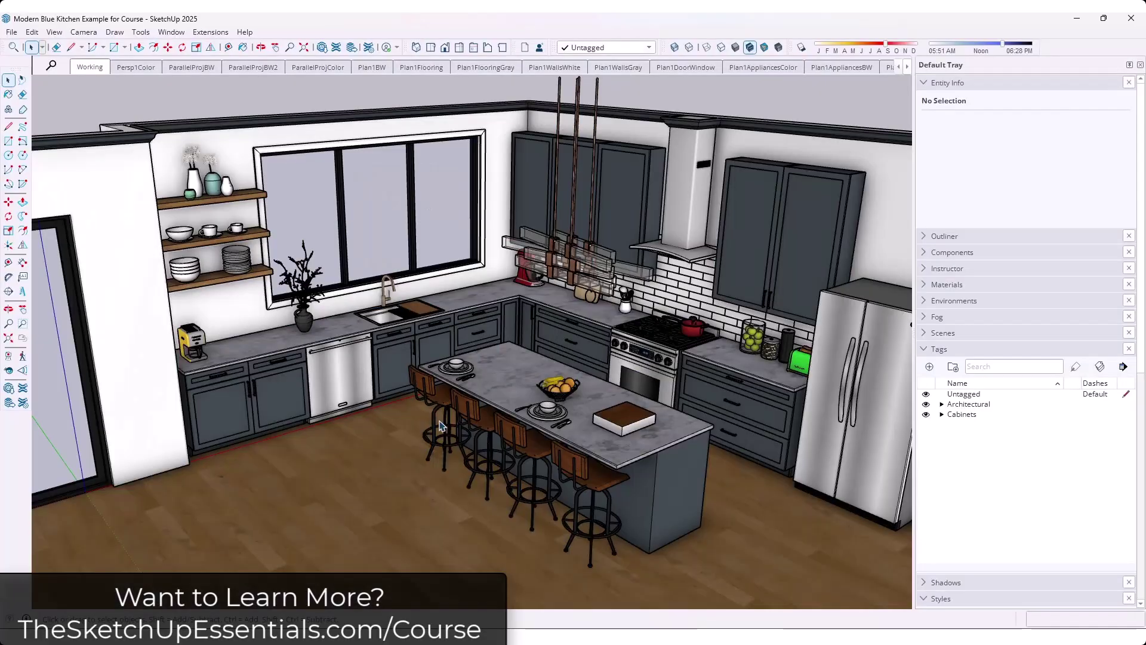
mouse_move(653, 391)
middle_down()
mouse_move(677, 397)
mouse_move(401, 462)
mouse_move(631, 320)
mouse_move(481, 324)
mouse_move(594, 361)
middle_up()
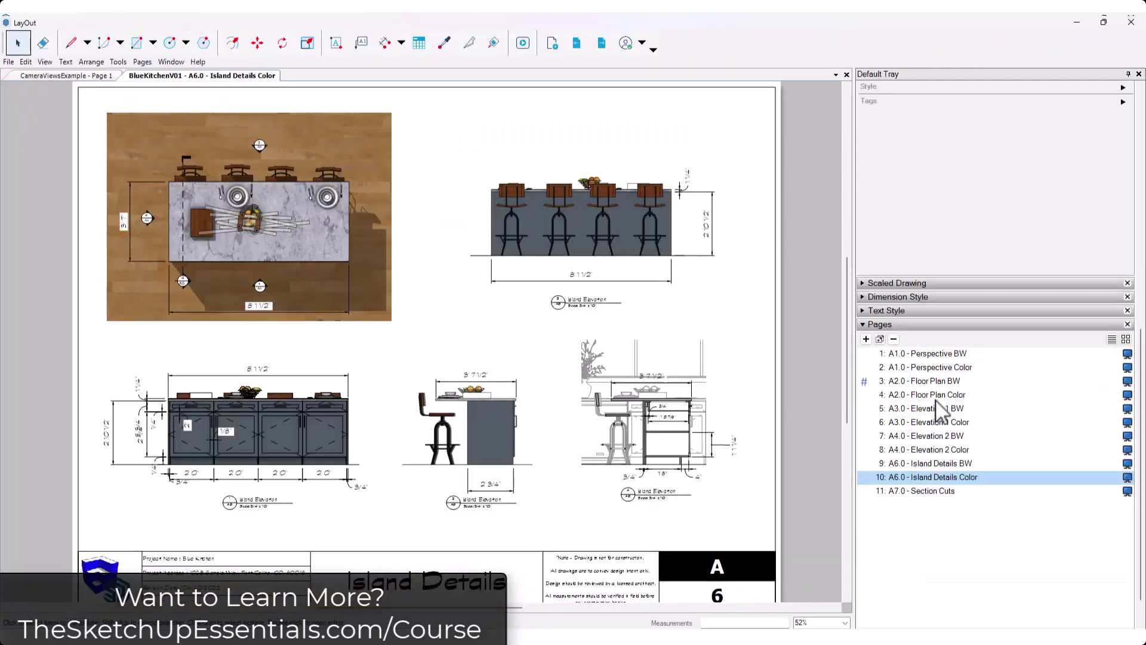
Step through pages A1.0, A2.0 and A4.0, ending on A6.0 - Island Details Color
click(927, 367)
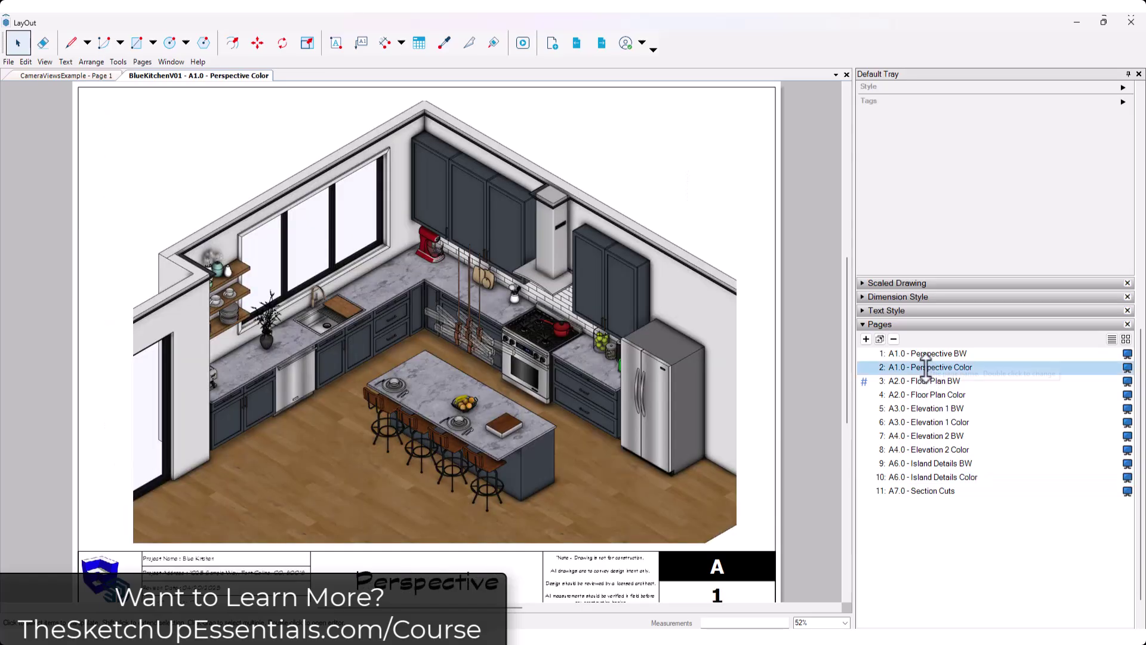
click(937, 395)
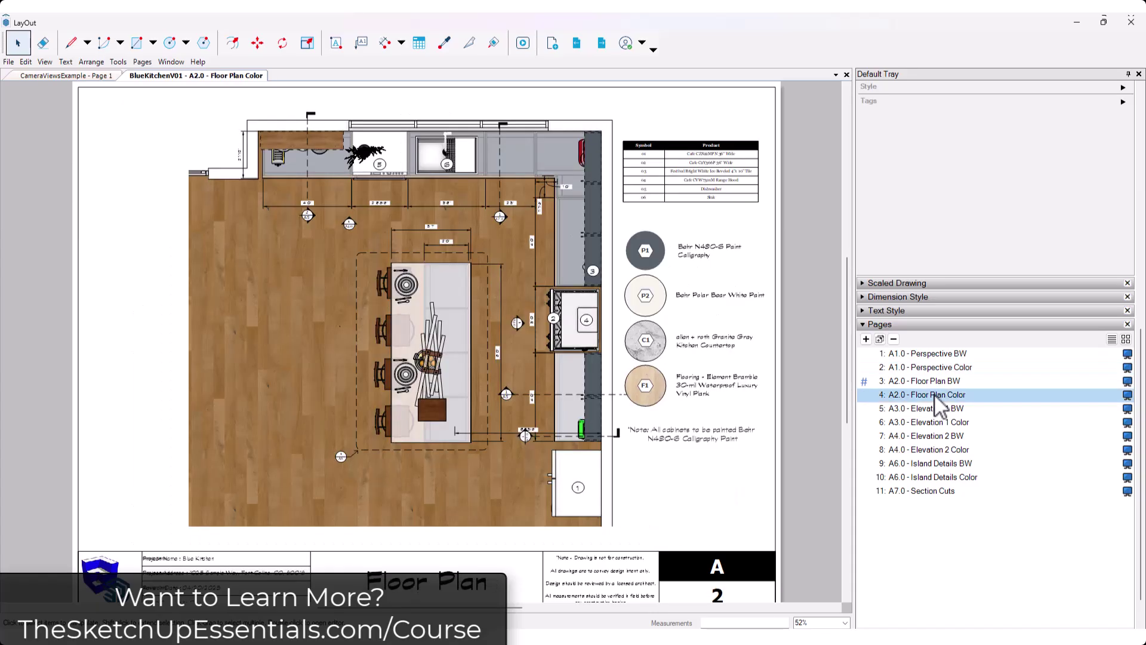
click(938, 450)
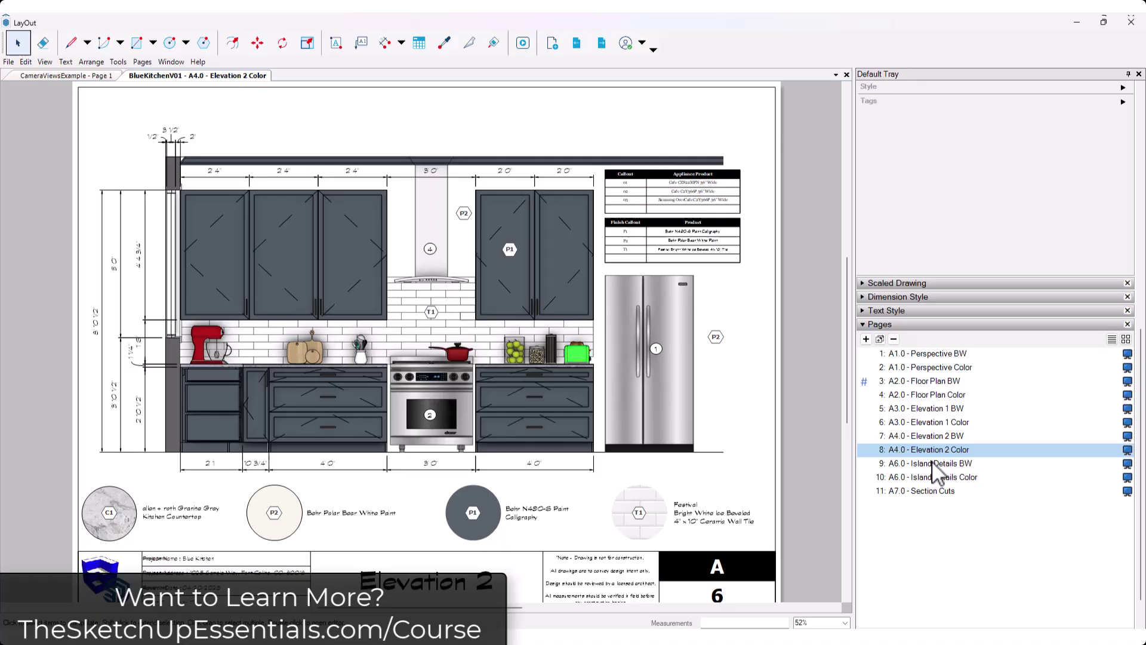
click(934, 478)
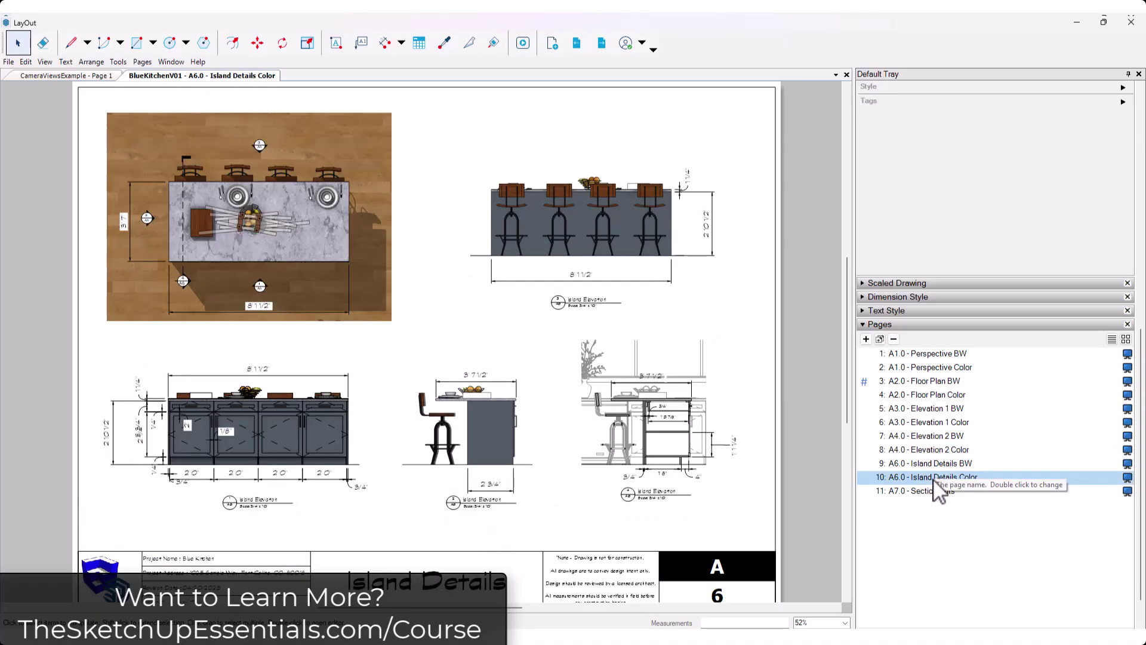